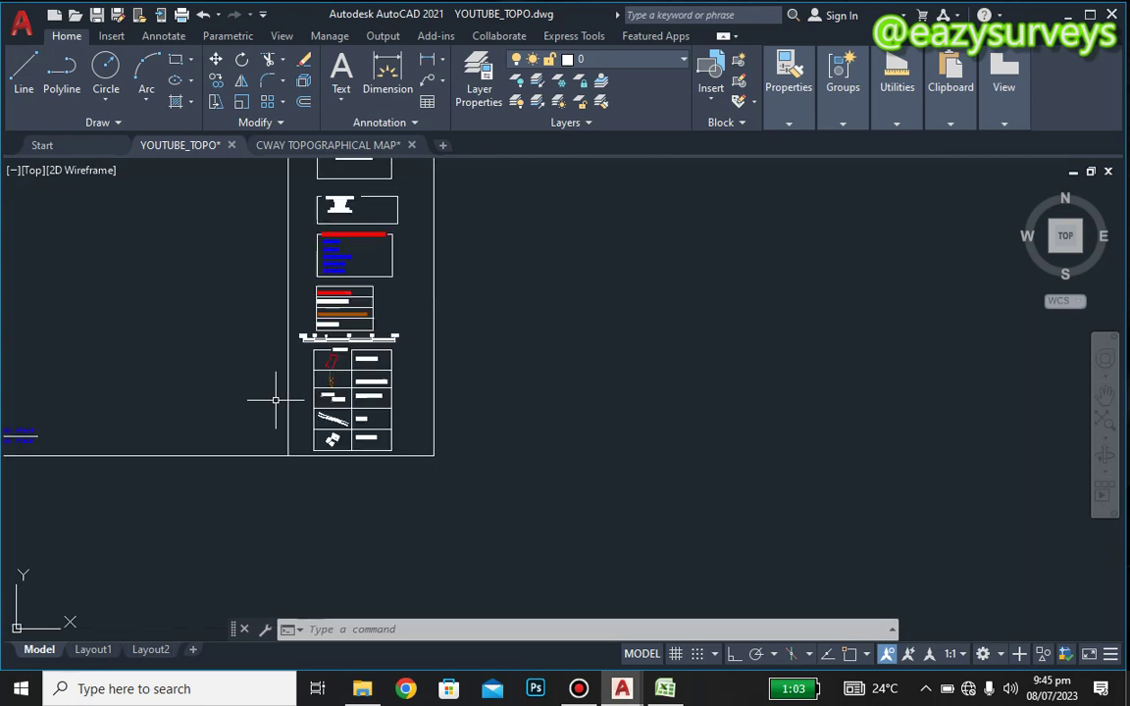
# Pan and zoom in on the SCALE: 1:500 note and the 10–30 m scale bar labels.
pyautogui.moveTo(241, 384); pyautogui.dragTo(448, 430, button='middle')
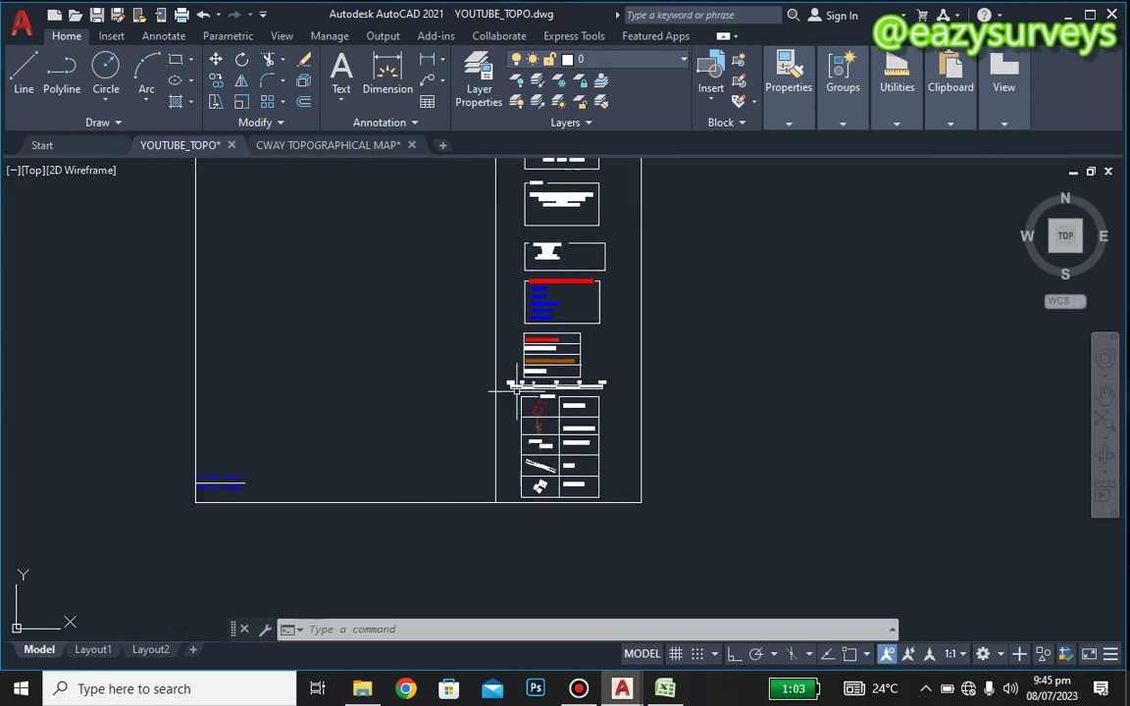
pyautogui.scroll(6, 593, 360)
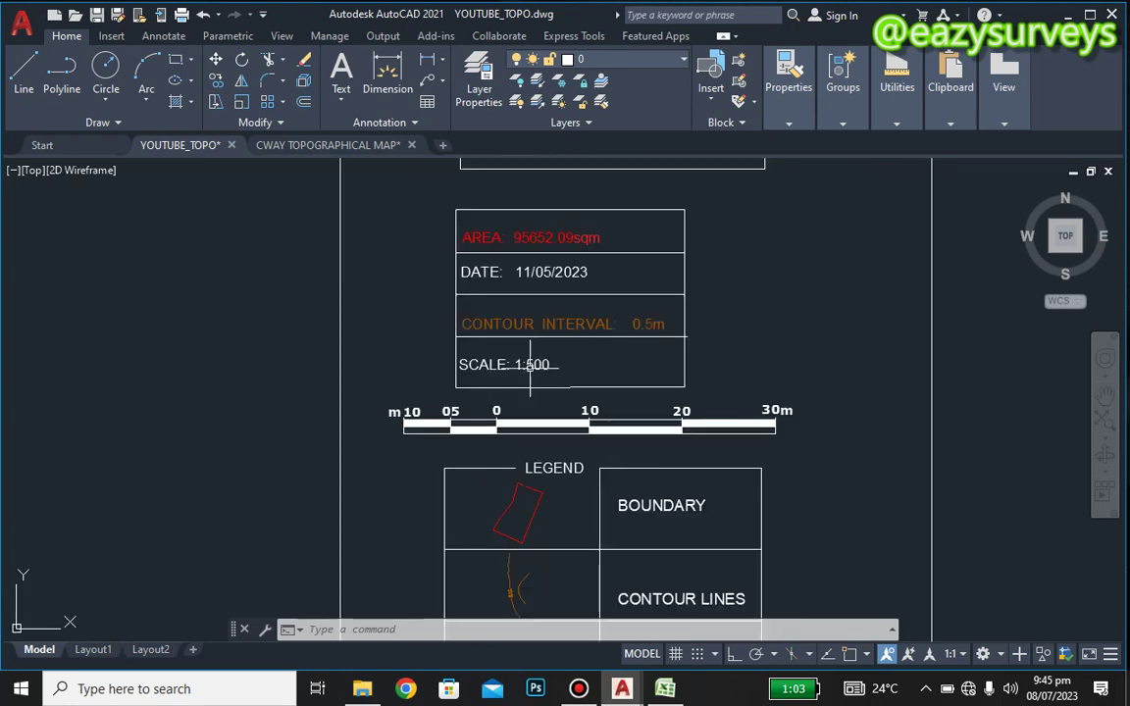
pyautogui.scroll(-10, 529, 363)
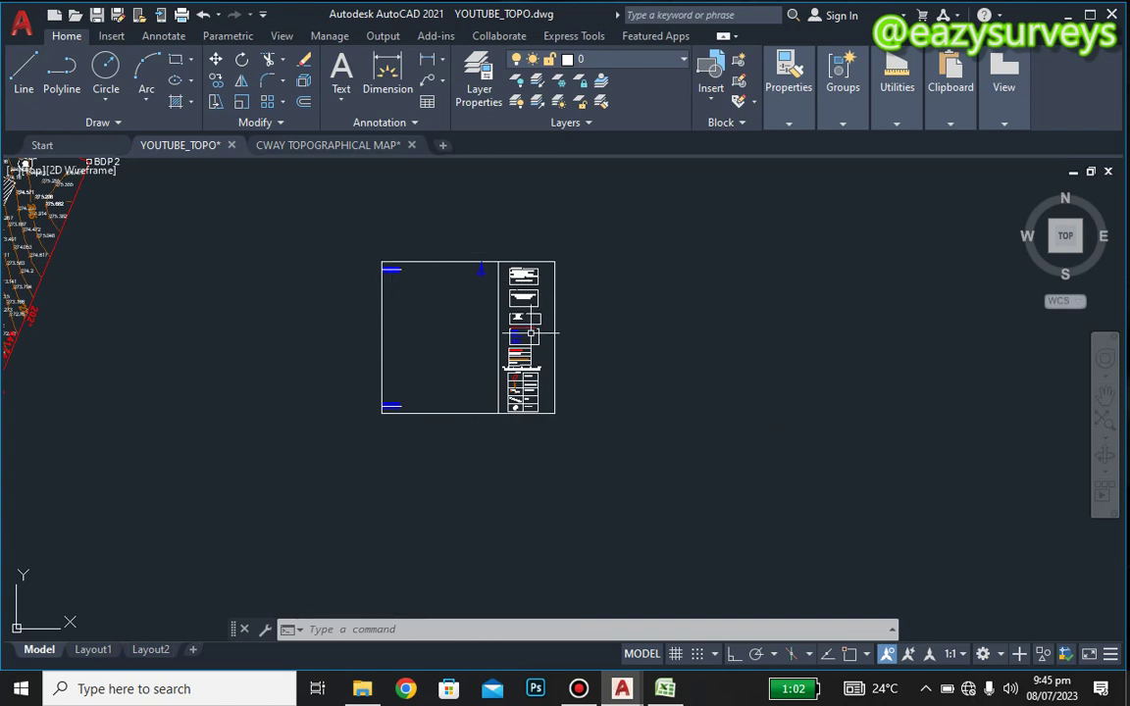
pyautogui.scroll(2, 513, 370)
pyautogui.scroll(10, 514, 369)
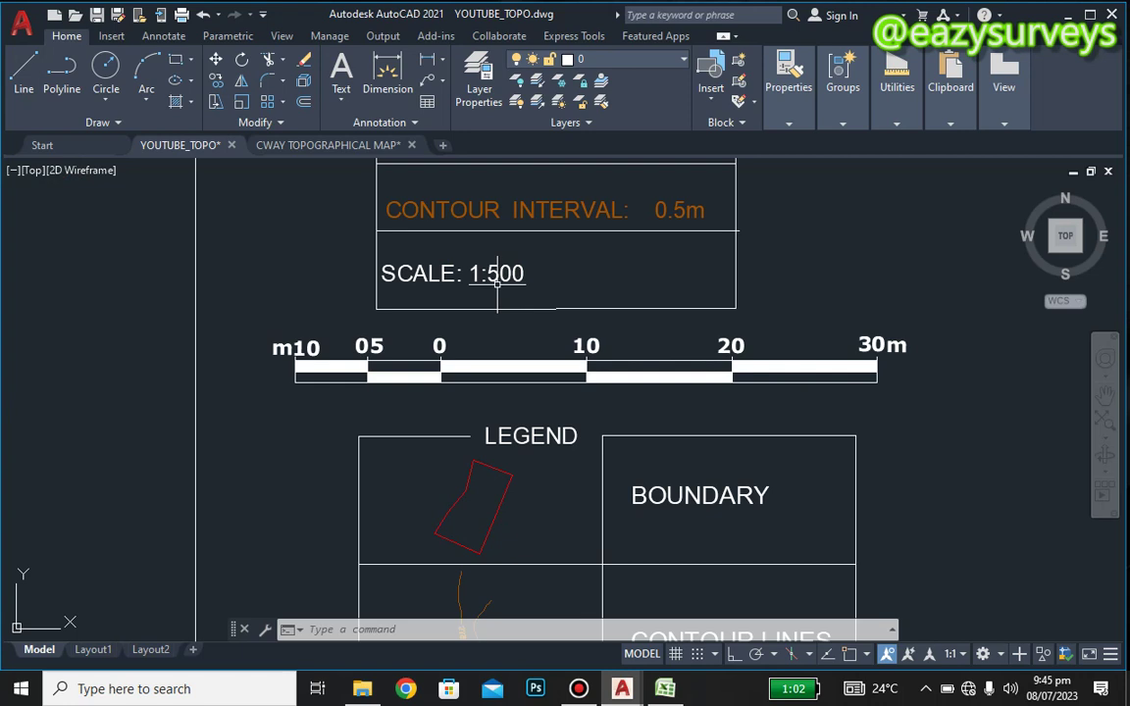
pyautogui.scroll(2, 412, 372)
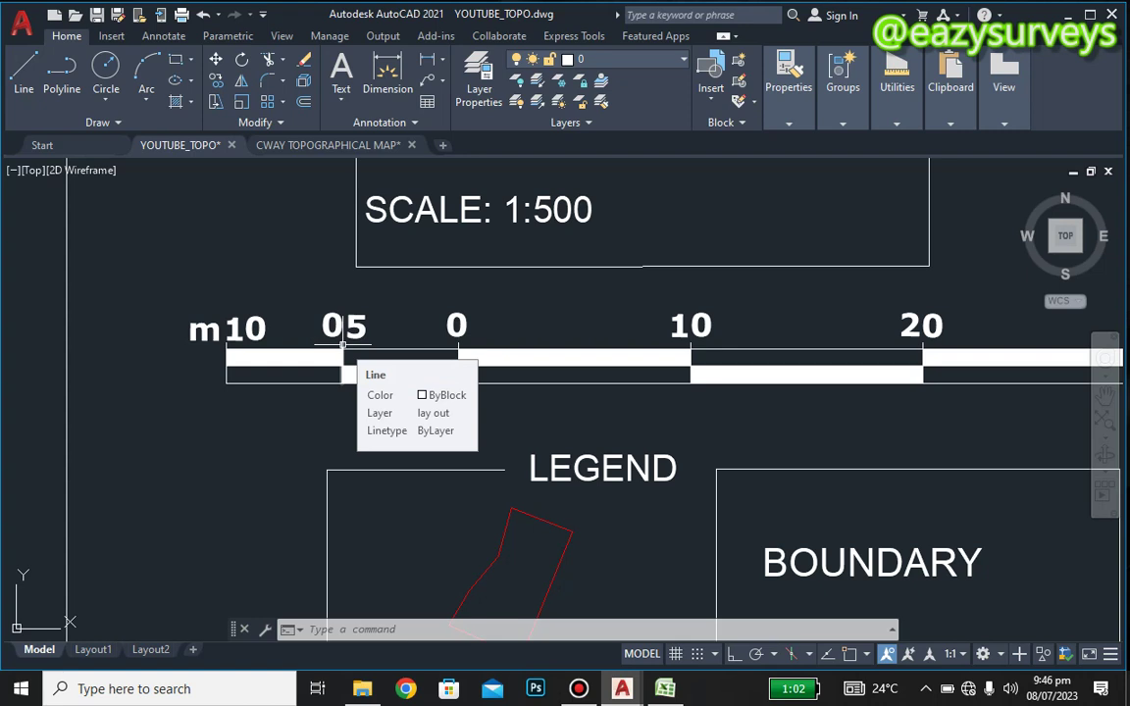
# With Osnap on, measure the scale bar's 0-to-05 ticks as 5.00 units, then zoom out.
pyautogui.click(896, 98)
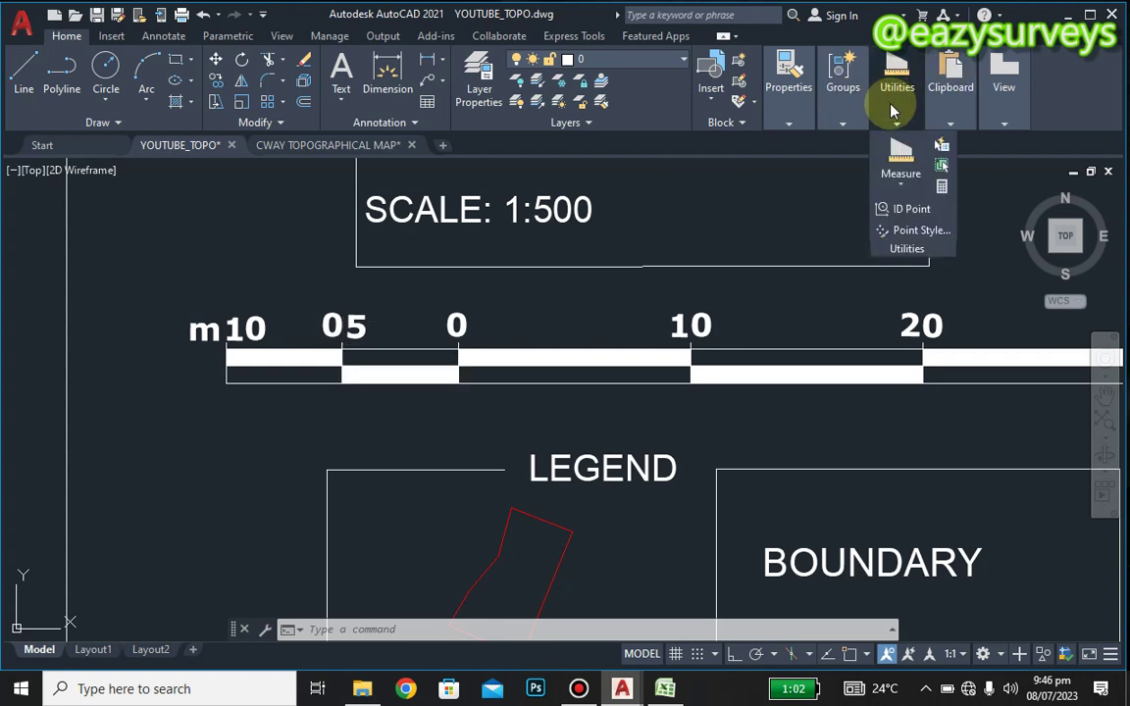
pyautogui.click(902, 179)
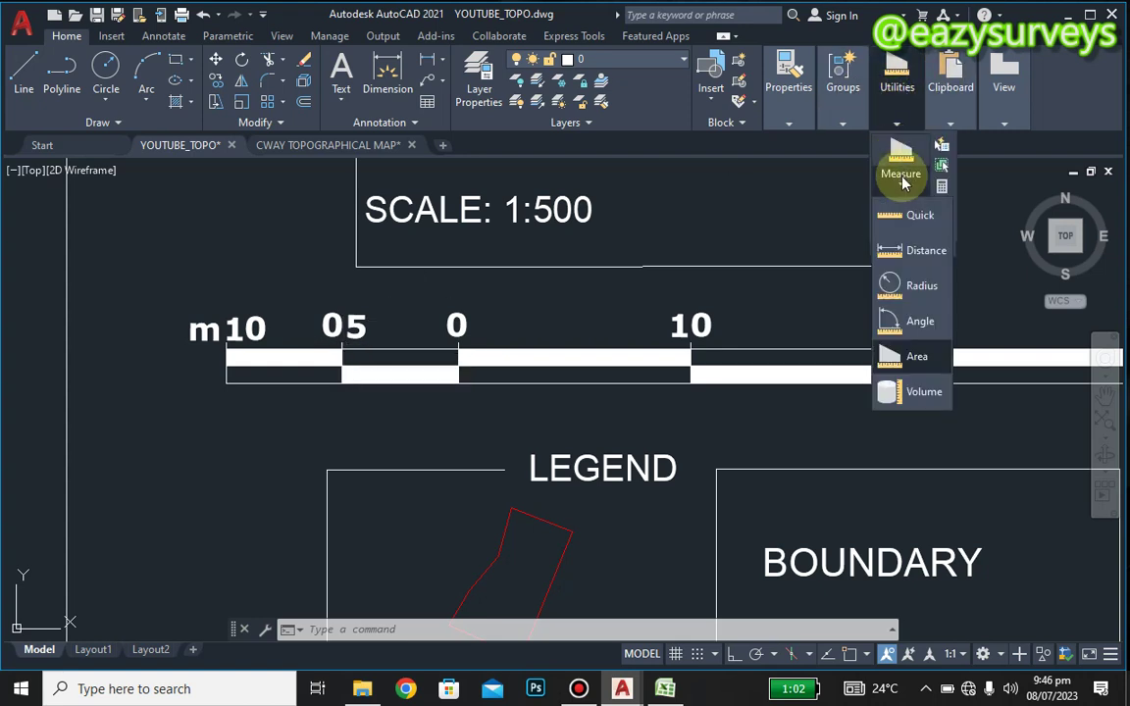
pyautogui.click(902, 249)
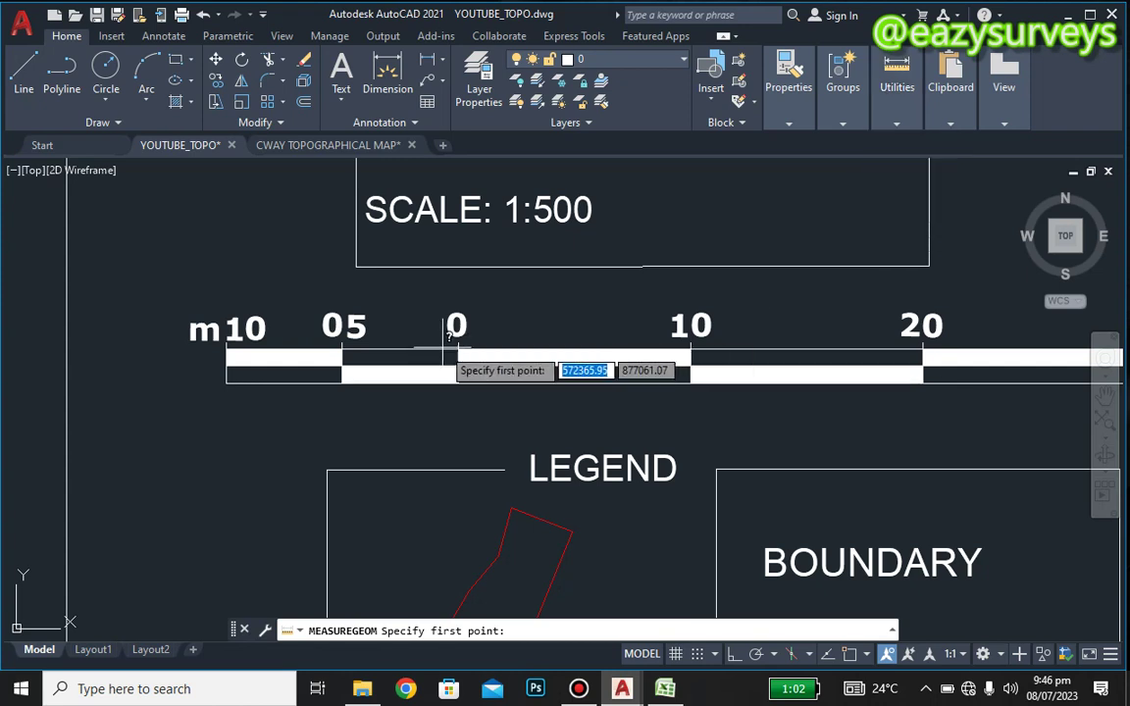
pyautogui.click(849, 653)
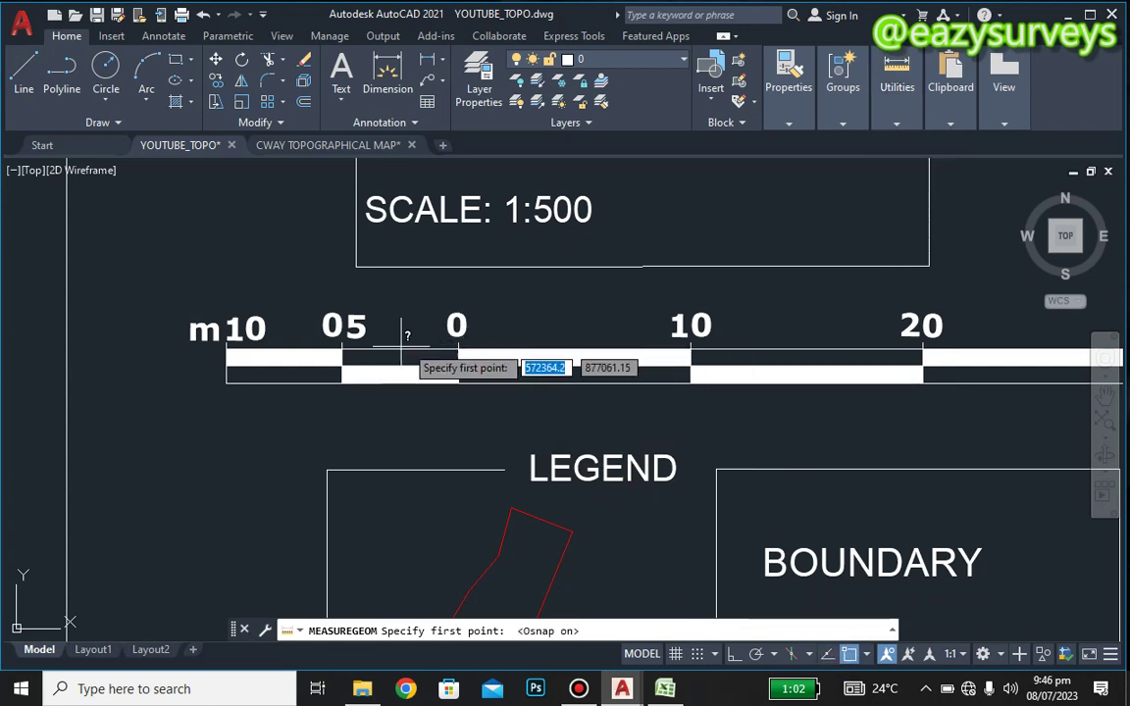
pyautogui.click(456, 342)
pyautogui.click(345, 341)
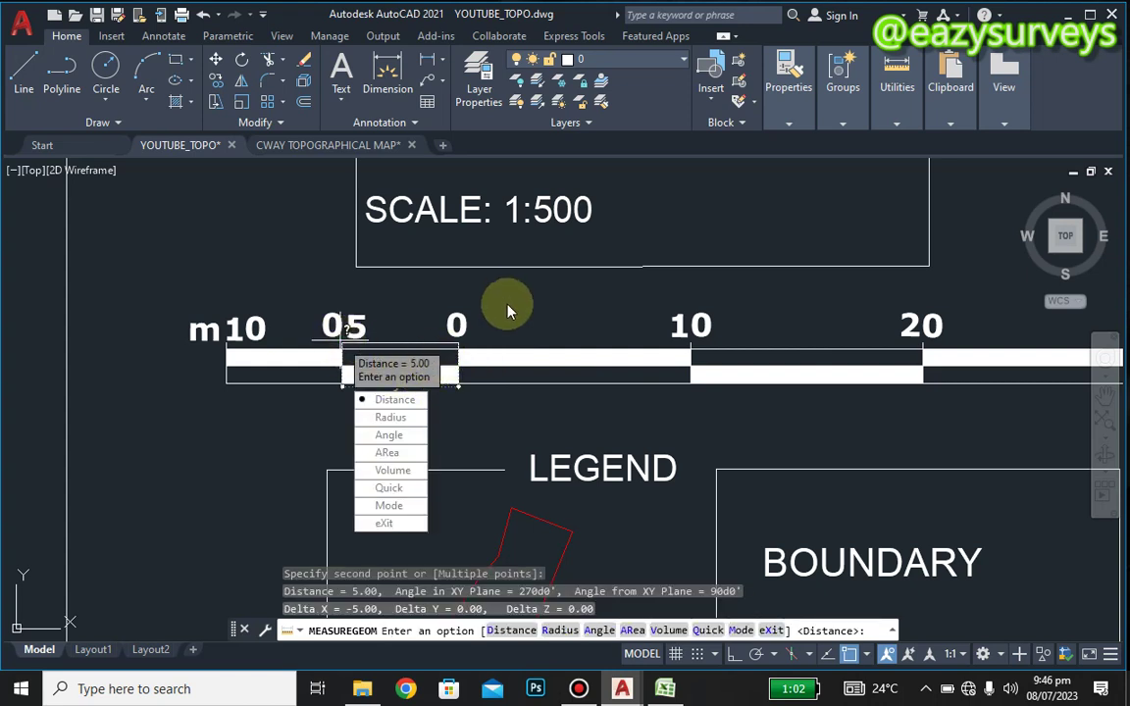
pyautogui.press('Escape')
pyautogui.scroll(-8, 505, 304)
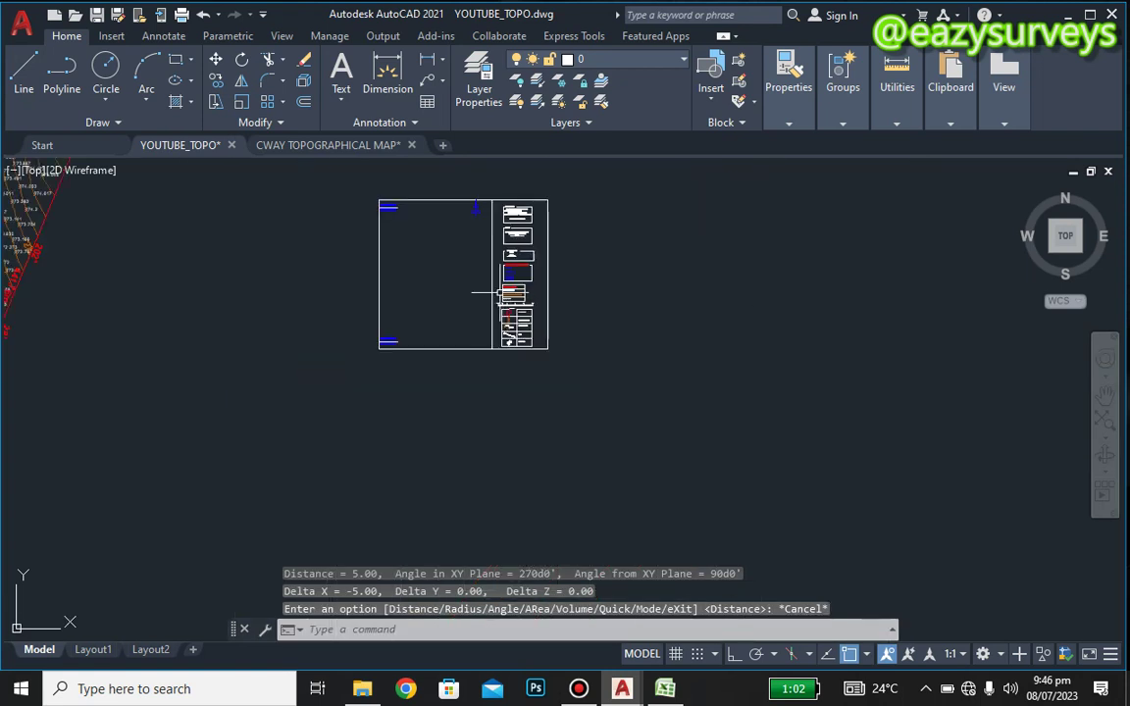
# Zoom and pan so the survey plan with BDP1–BDP6 and the title-block frame both show.
pyautogui.scroll(2, 391, 195)
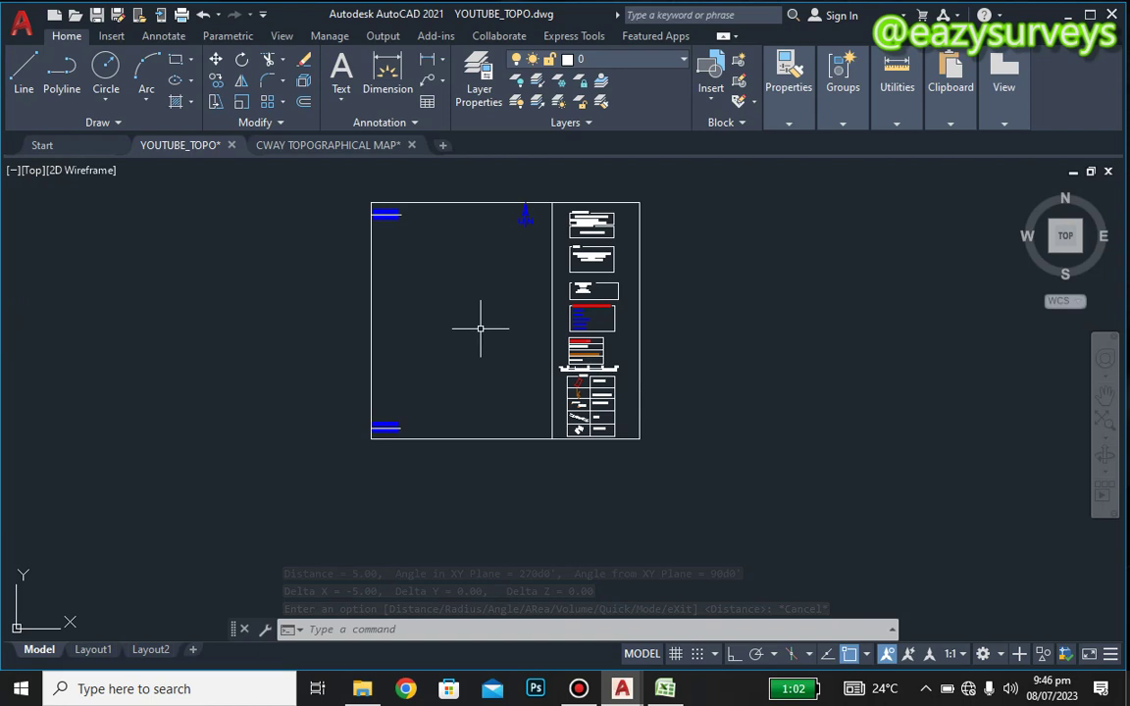
pyautogui.scroll(-2, 441, 290)
pyautogui.moveTo(449, 308); pyautogui.dragTo(609, 378, button='middle')
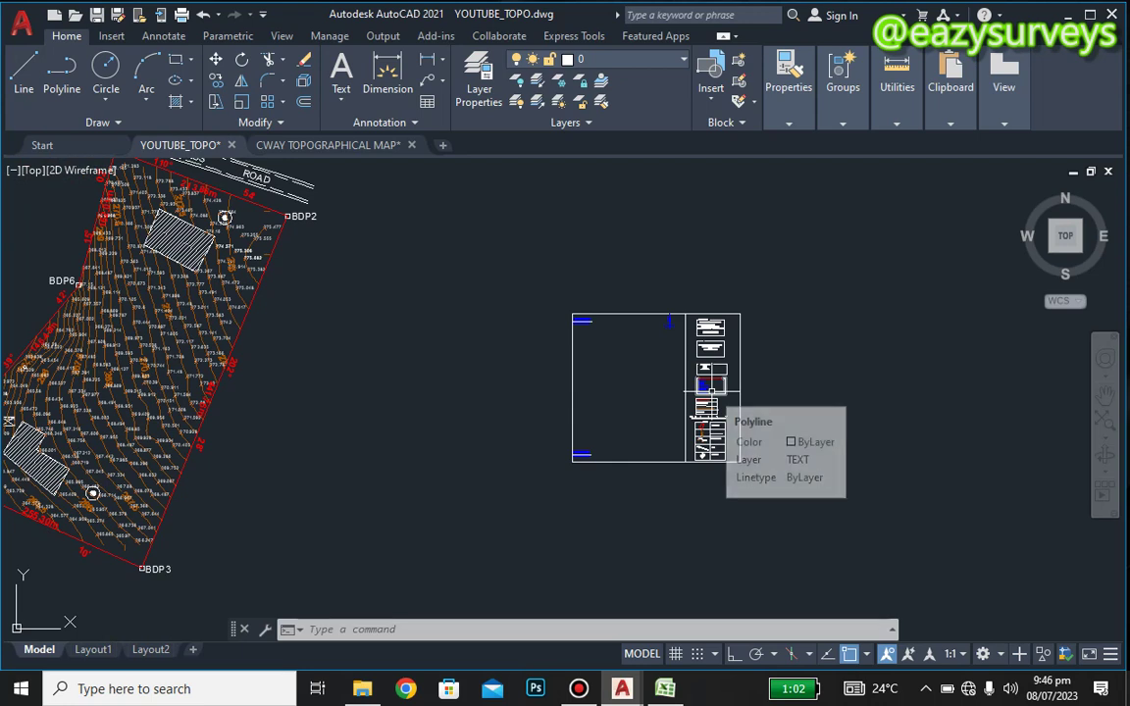
pyautogui.moveTo(446, 361)
pyautogui.mouseDown(button='middle')
pyautogui.moveTo(644, 414)
pyautogui.moveTo(725, 398)
pyautogui.moveTo(751, 421)
pyautogui.mouseUp(button='middle')
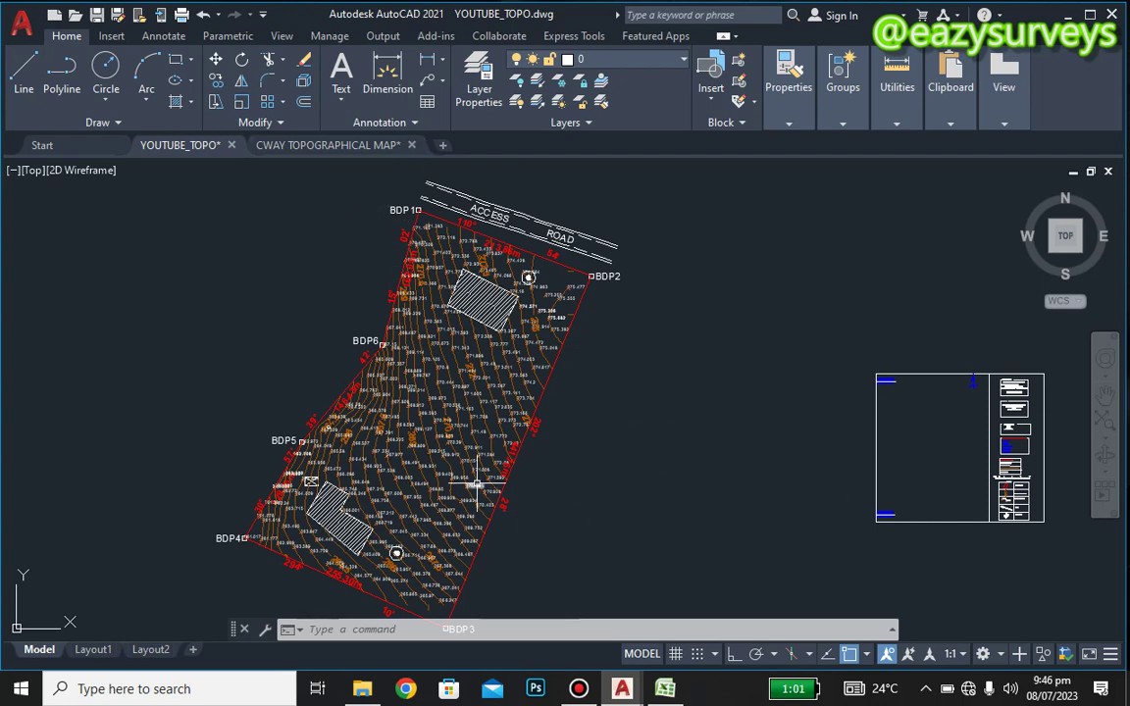
pyautogui.moveTo(477, 477)
pyautogui.mouseDown(button='middle')
pyautogui.moveTo(538, 409)
pyautogui.moveTo(521, 459)
pyautogui.mouseUp(button='middle')
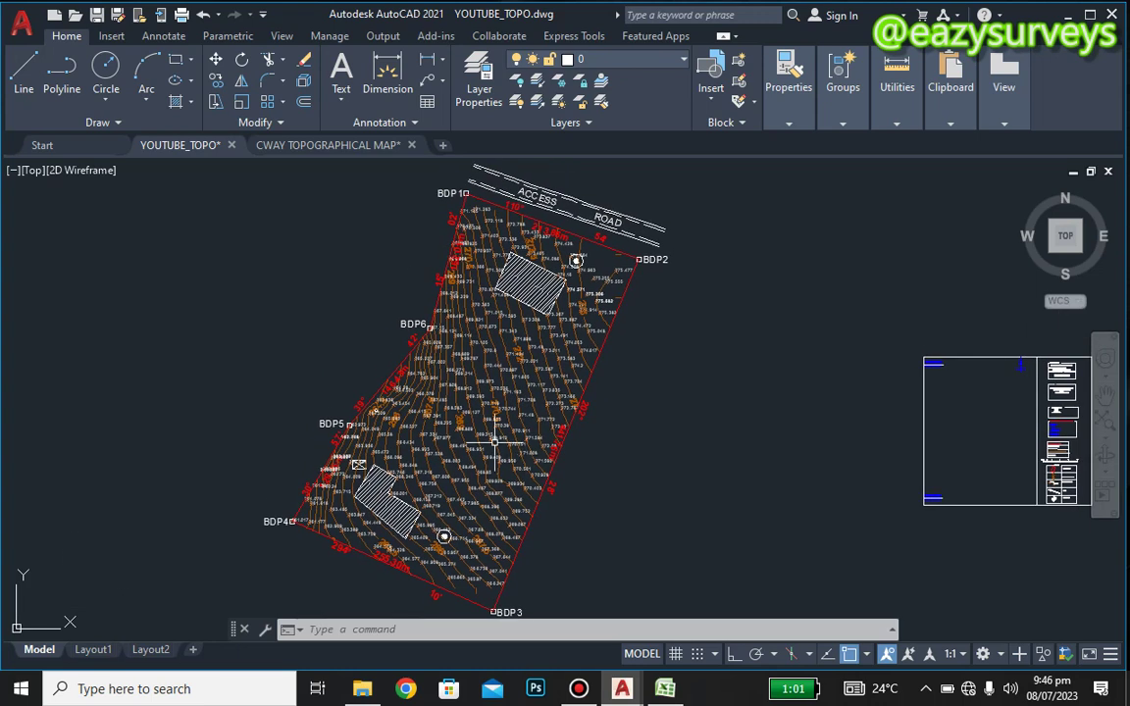
pyautogui.moveTo(517, 292)
pyautogui.mouseDown()
pyautogui.moveTo(527, 354)
pyautogui.moveTo(421, 268)
pyautogui.mouseUp()
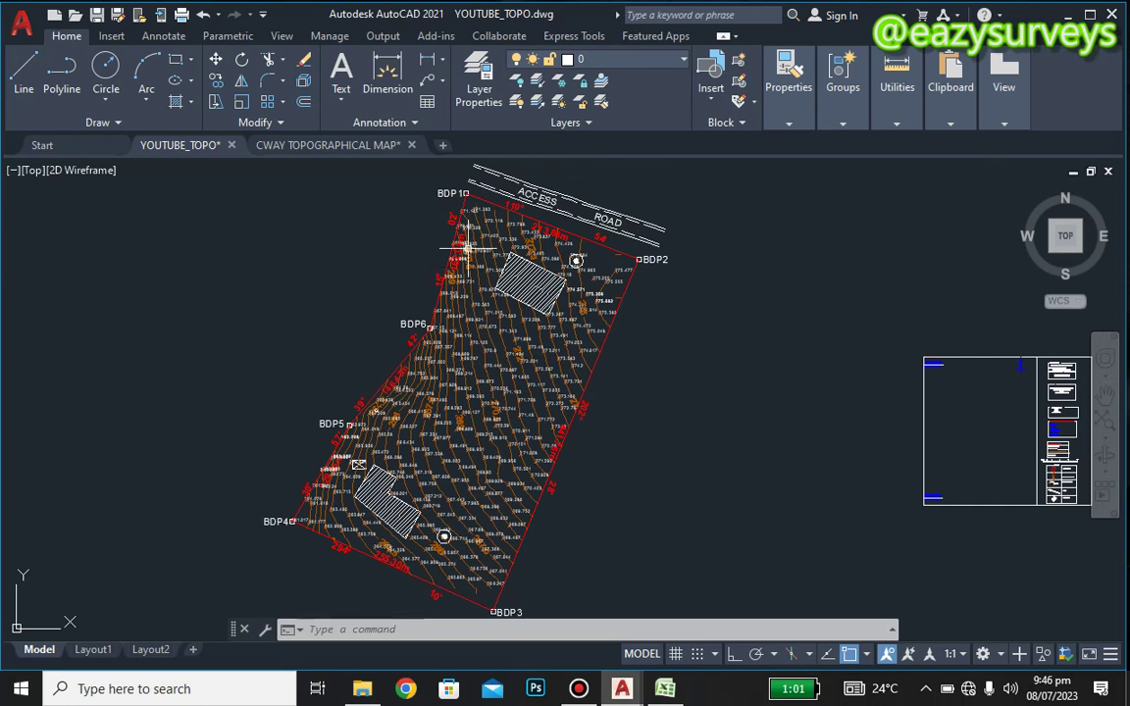
pyautogui.moveTo(676, 333); pyautogui.dragTo(578, 332, button='middle')
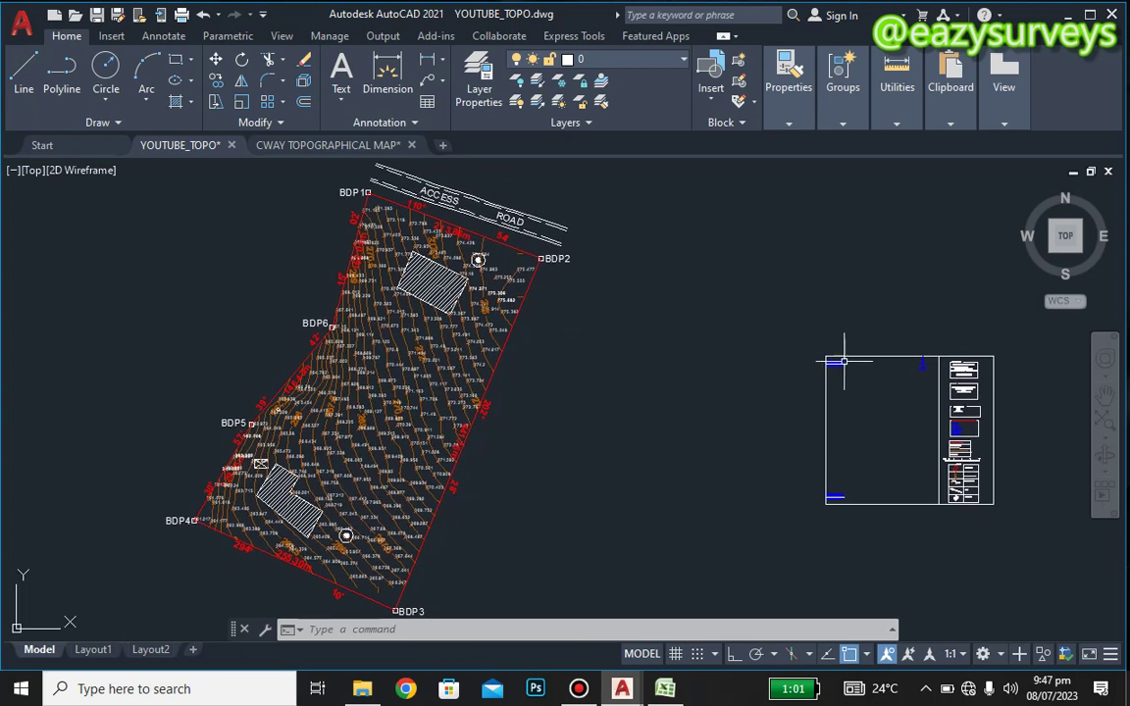
pyautogui.moveTo(917, 392); pyautogui.dragTo(755, 385, button='middle')
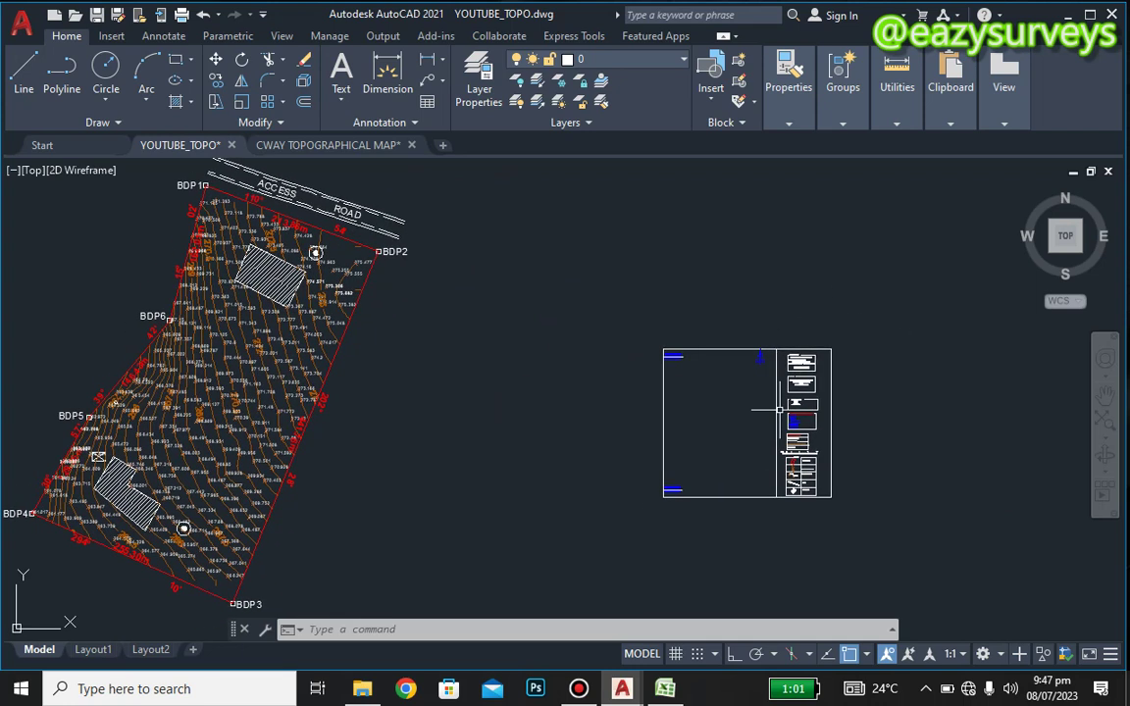
pyautogui.scroll(10, 813, 369)
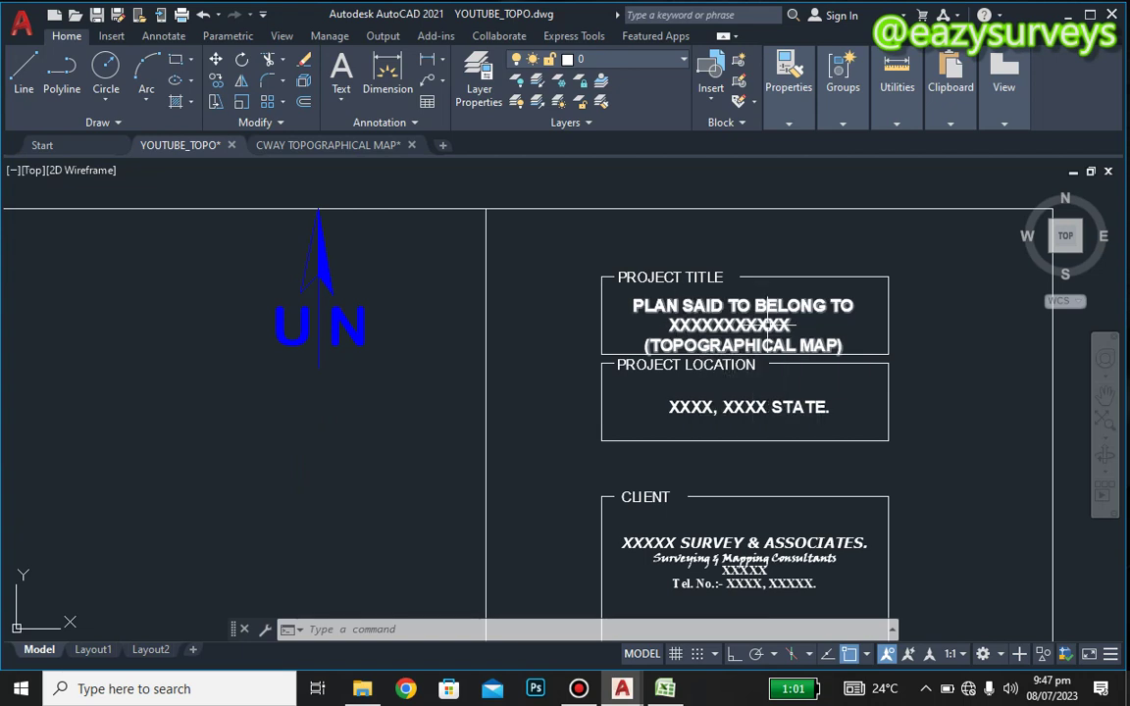
pyautogui.moveTo(733, 494); pyautogui.dragTo(714, 346, button='middle')
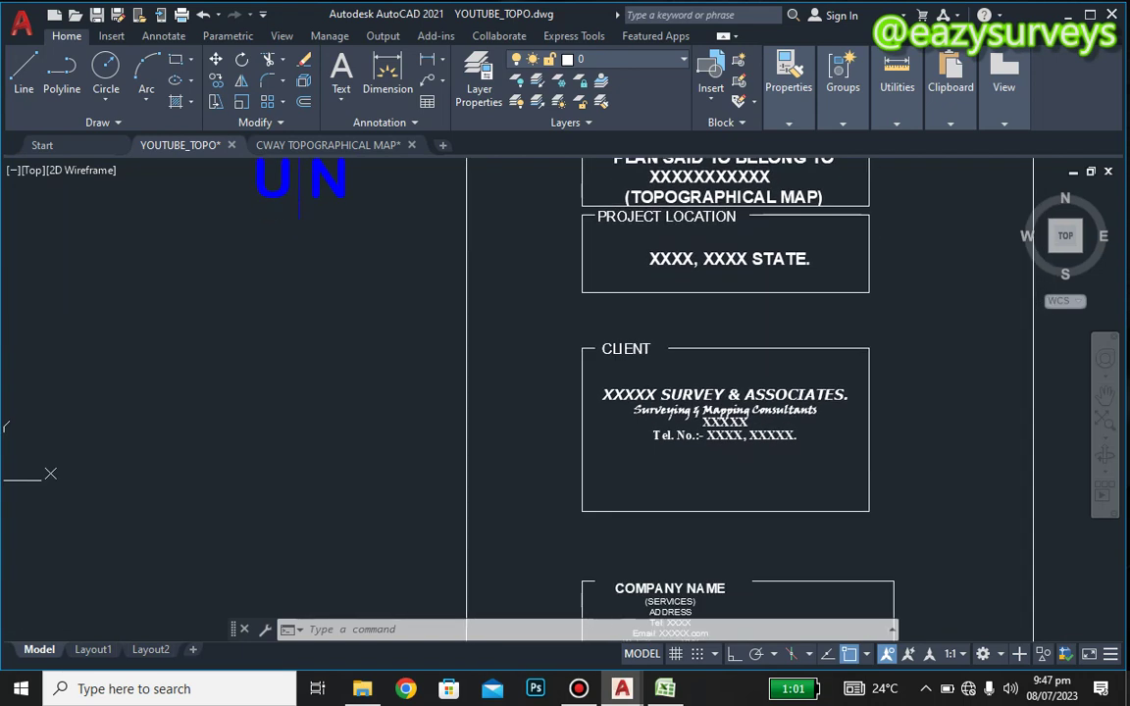
pyautogui.moveTo(623, 408); pyautogui.dragTo(620, 230, button='middle')
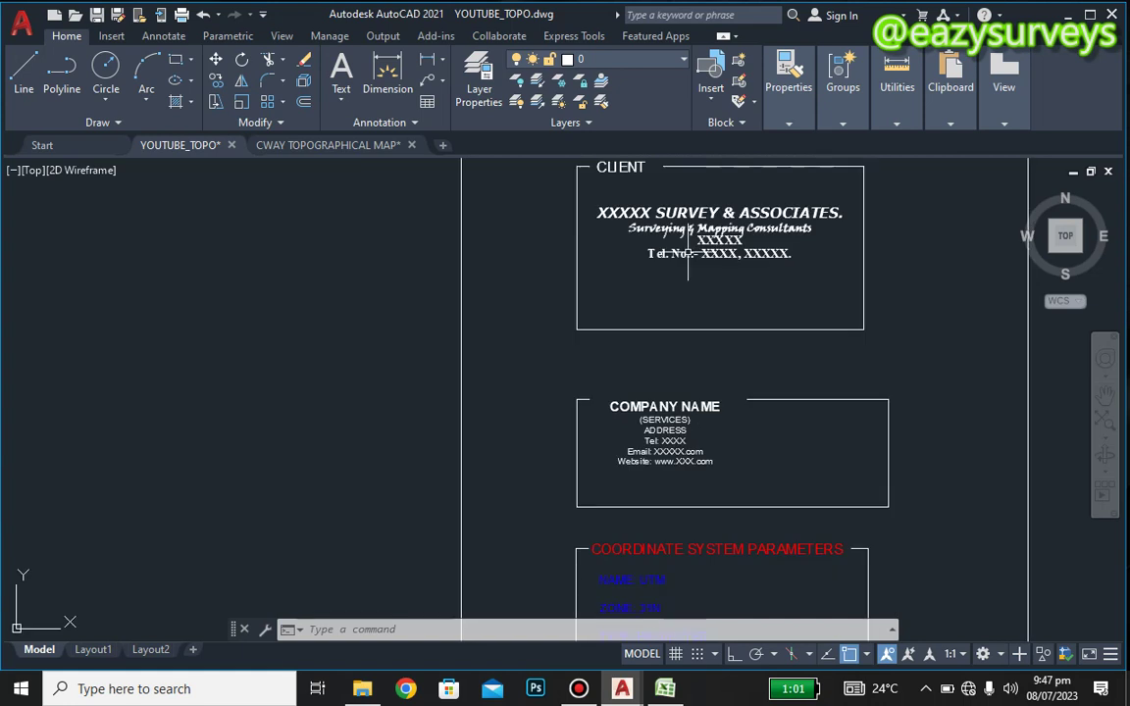
pyautogui.moveTo(663, 462); pyautogui.dragTo(652, 254, button='middle')
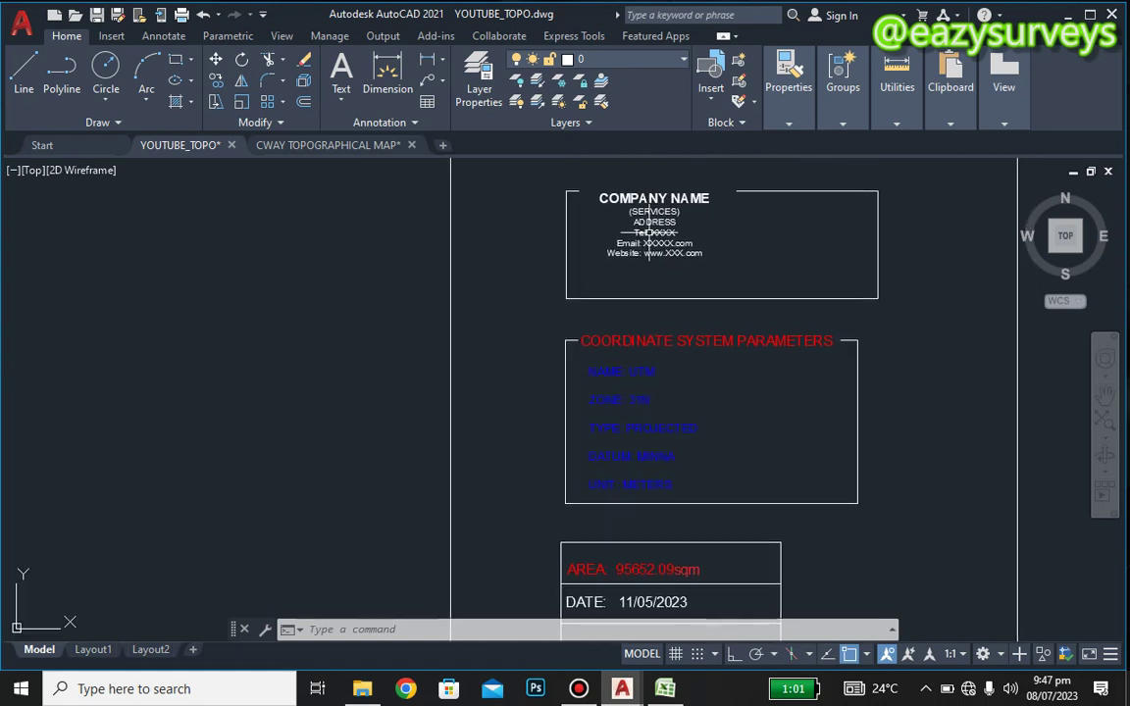
pyautogui.moveTo(724, 429); pyautogui.dragTo(669, 318, button='middle')
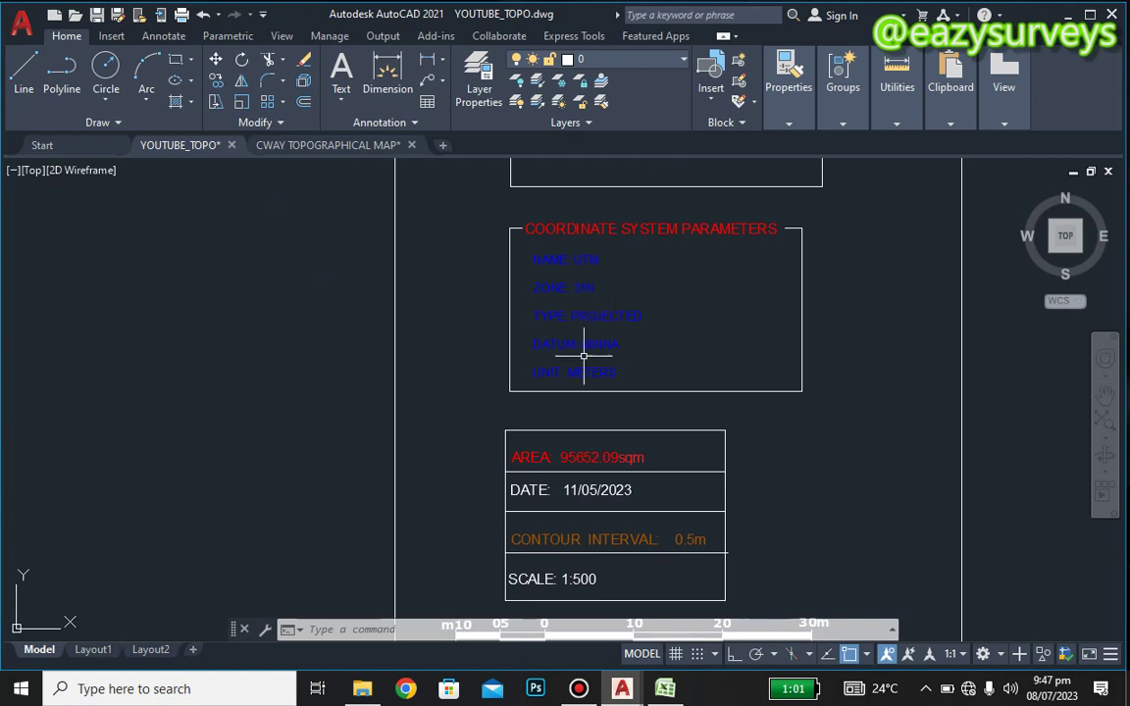
pyautogui.moveTo(610, 436); pyautogui.dragTo(637, 275, button='middle')
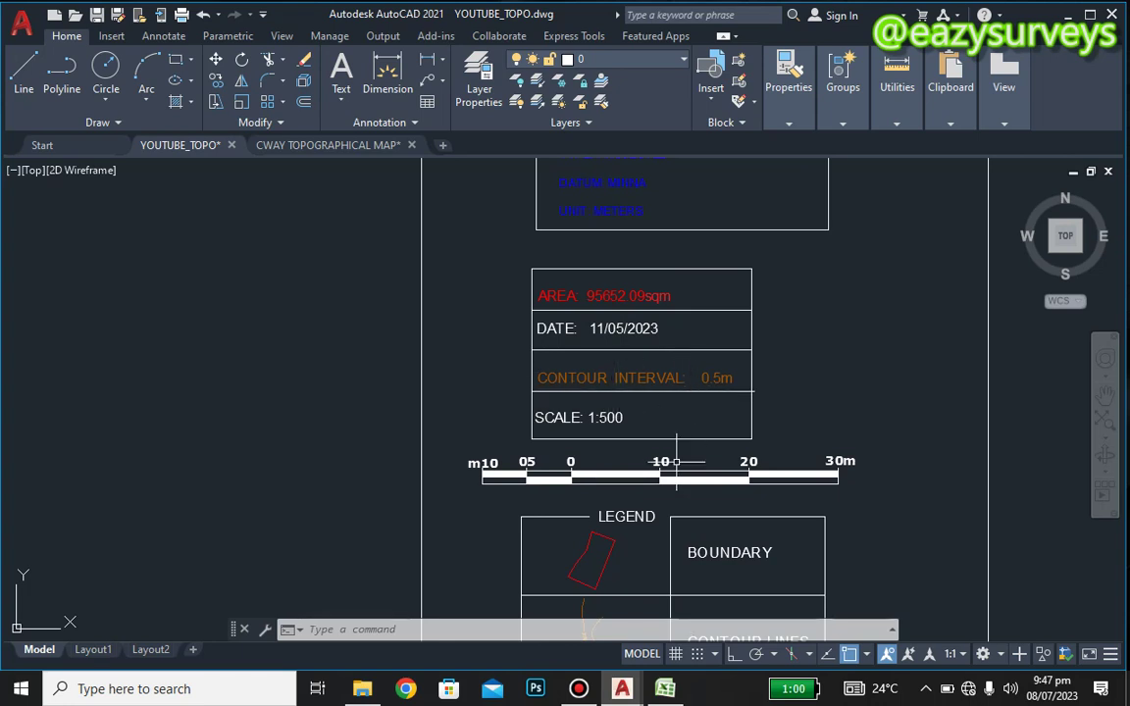
pyautogui.moveTo(674, 463); pyautogui.dragTo(658, 249, button='middle')
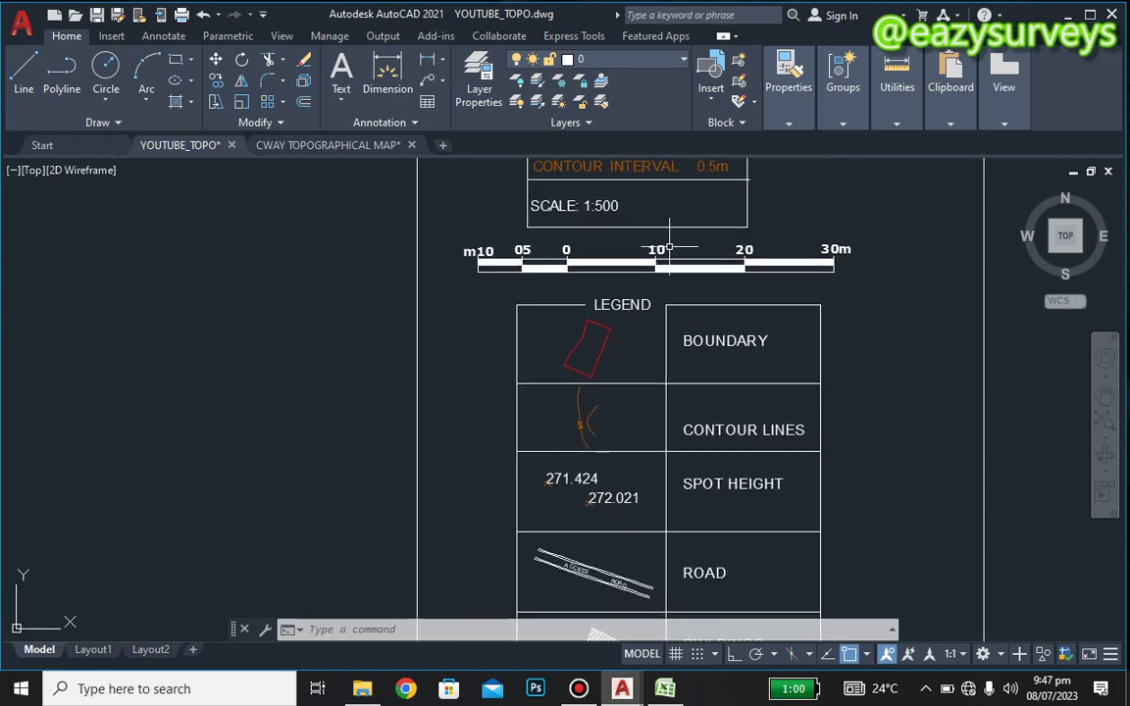
pyautogui.scroll(-6, 601, 306)
pyautogui.moveTo(568, 353)
pyautogui.mouseDown(button='middle')
pyautogui.moveTo(608, 490)
pyautogui.moveTo(649, 545)
pyautogui.mouseUp(button='middle')
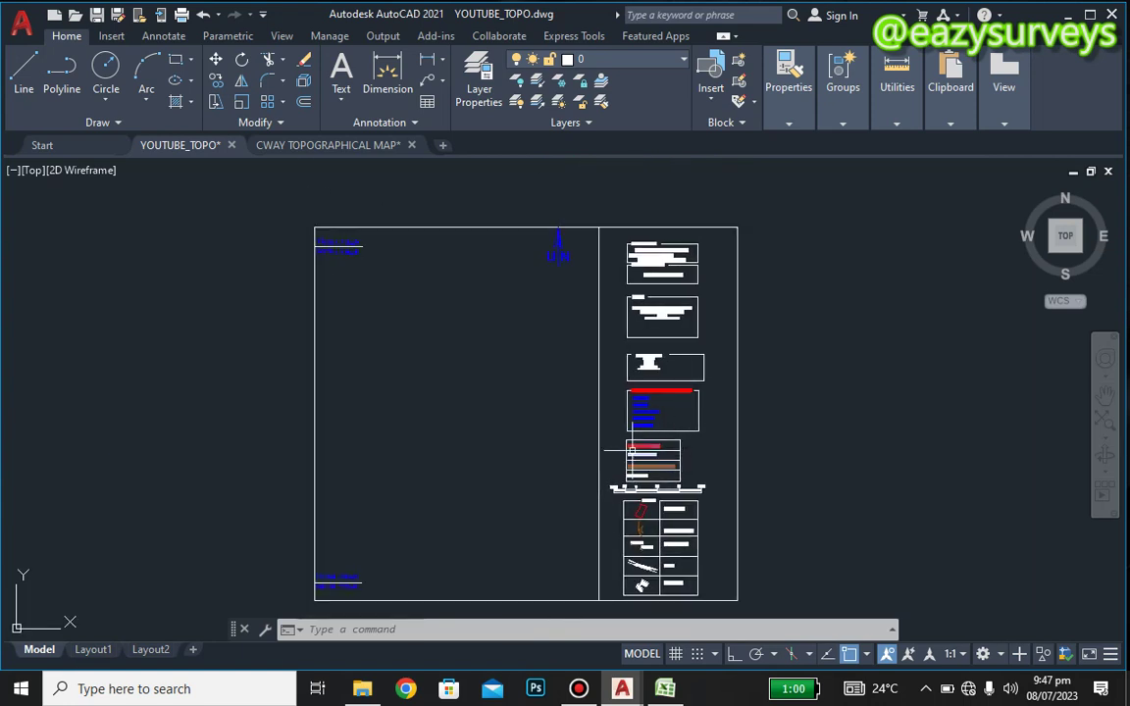
pyautogui.moveTo(552, 433); pyautogui.dragTo(683, 426, button='middle')
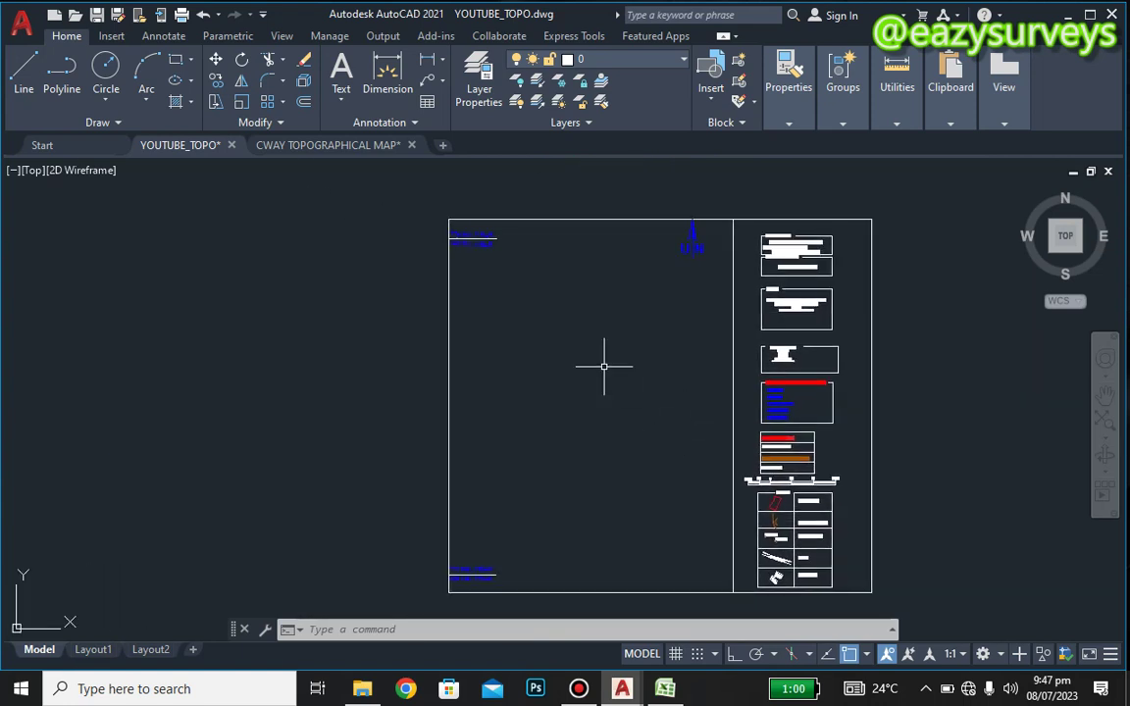
pyautogui.scroll(-4, 792, 371)
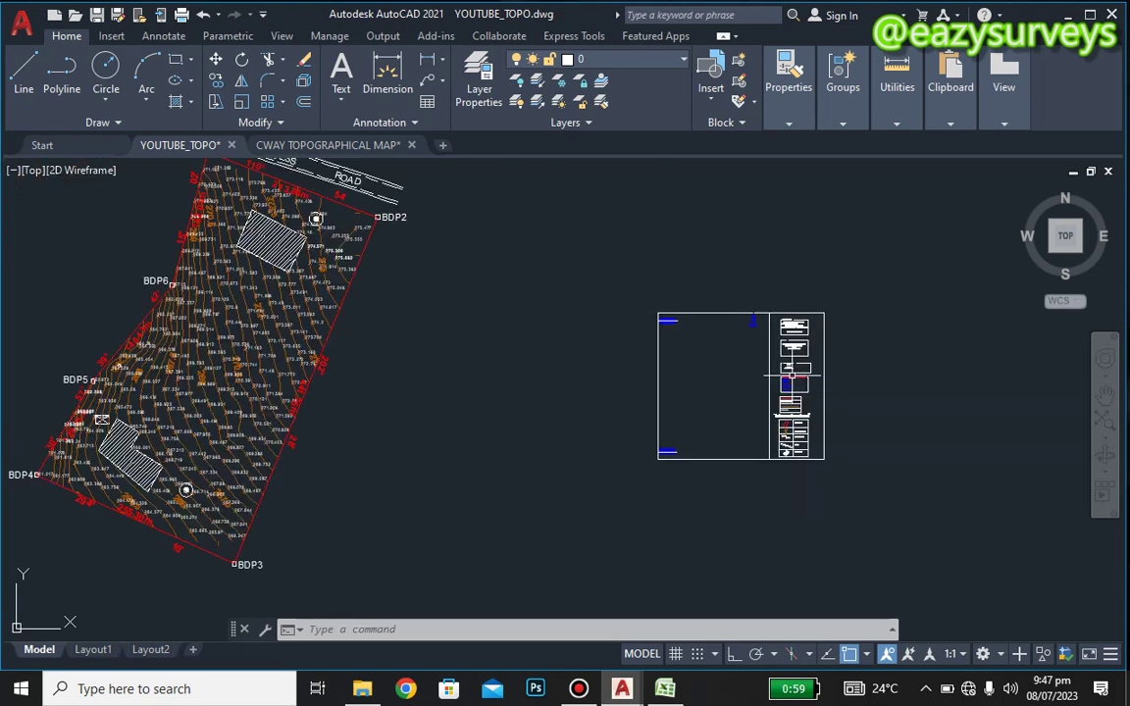
pyautogui.scroll(-2, 793, 376)
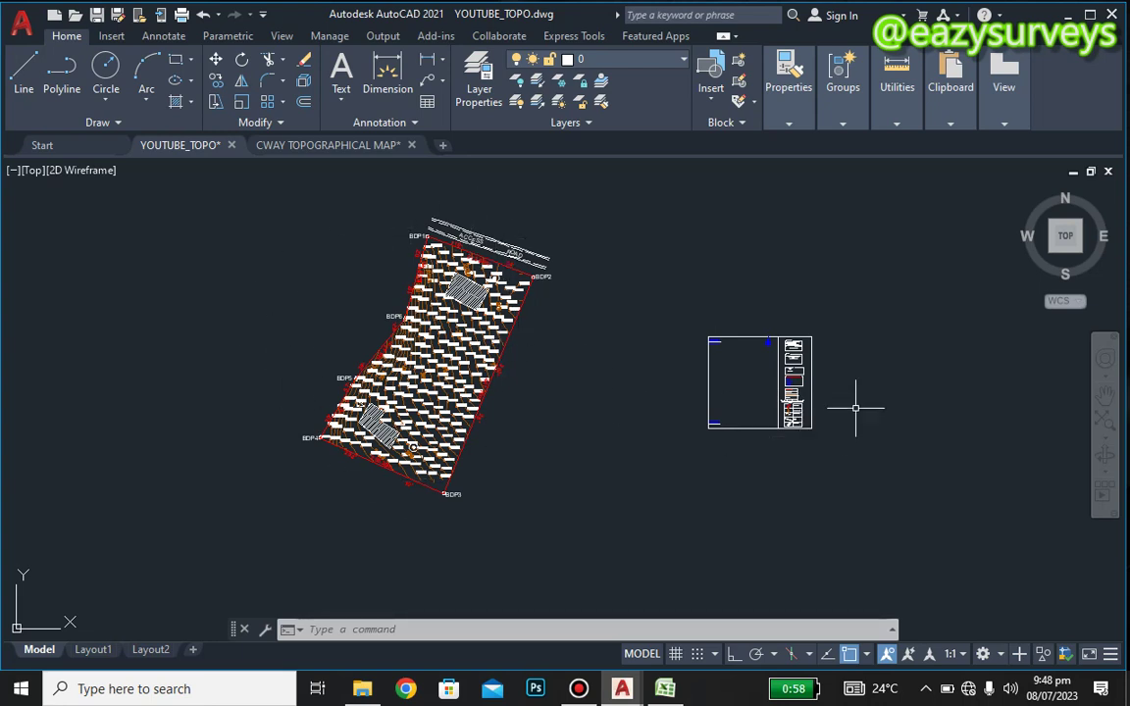
pyautogui.scroll(4, 820, 398)
pyautogui.scroll(2, 743, 353)
pyautogui.scroll(5, 713, 336)
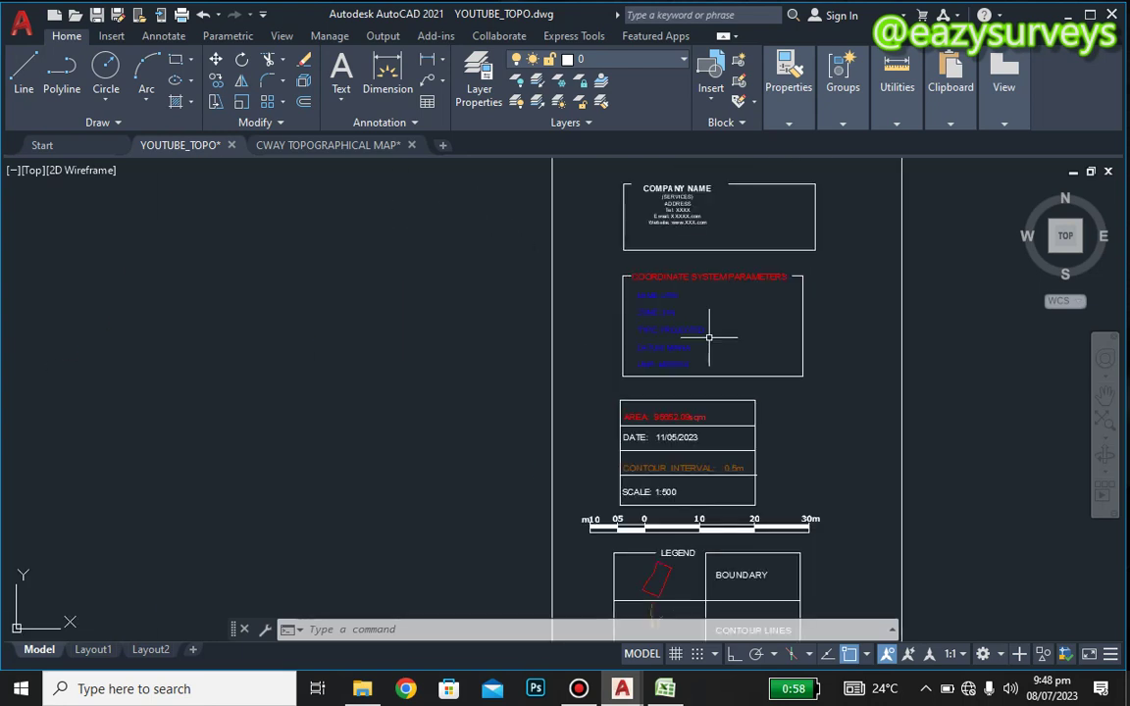
pyautogui.scroll(-4, 696, 358)
pyautogui.scroll(2, 587, 453)
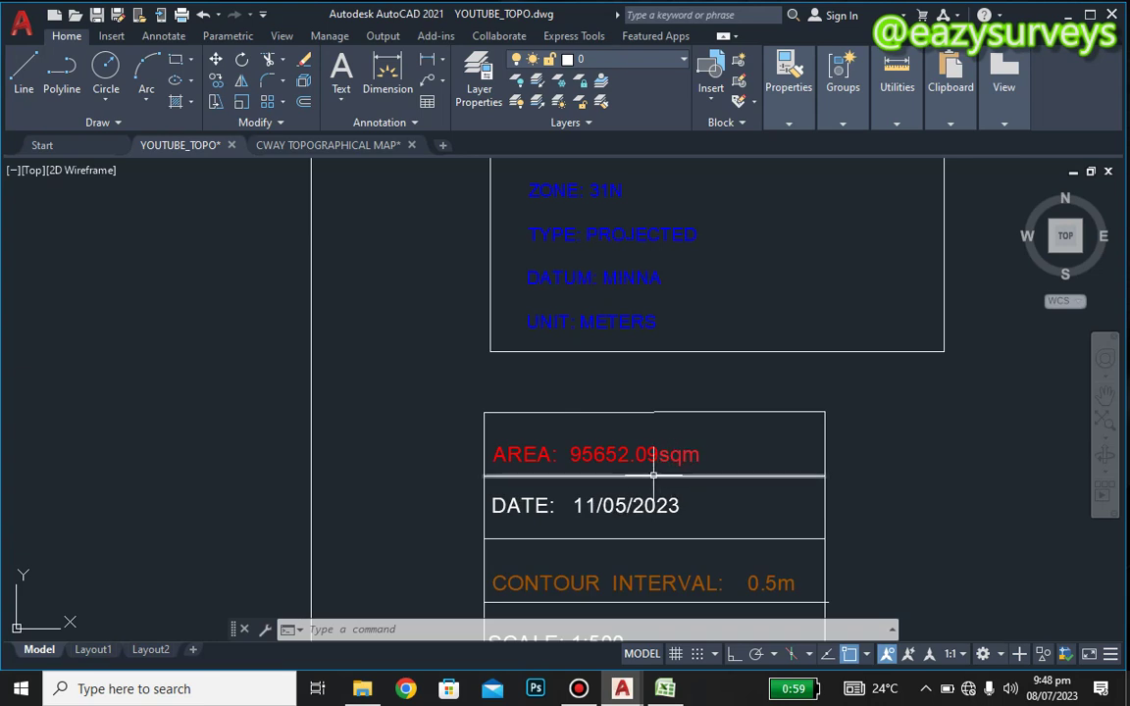
pyautogui.moveTo(653, 469); pyautogui.dragTo(663, 429, button='middle')
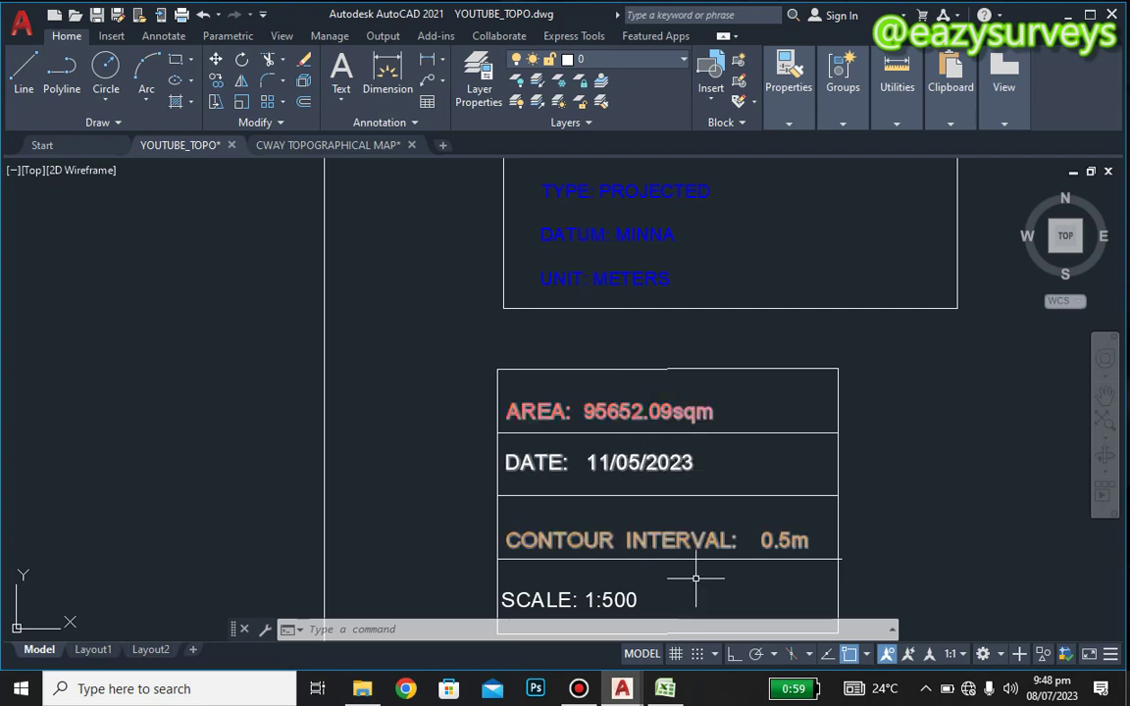
pyautogui.click(665, 688)
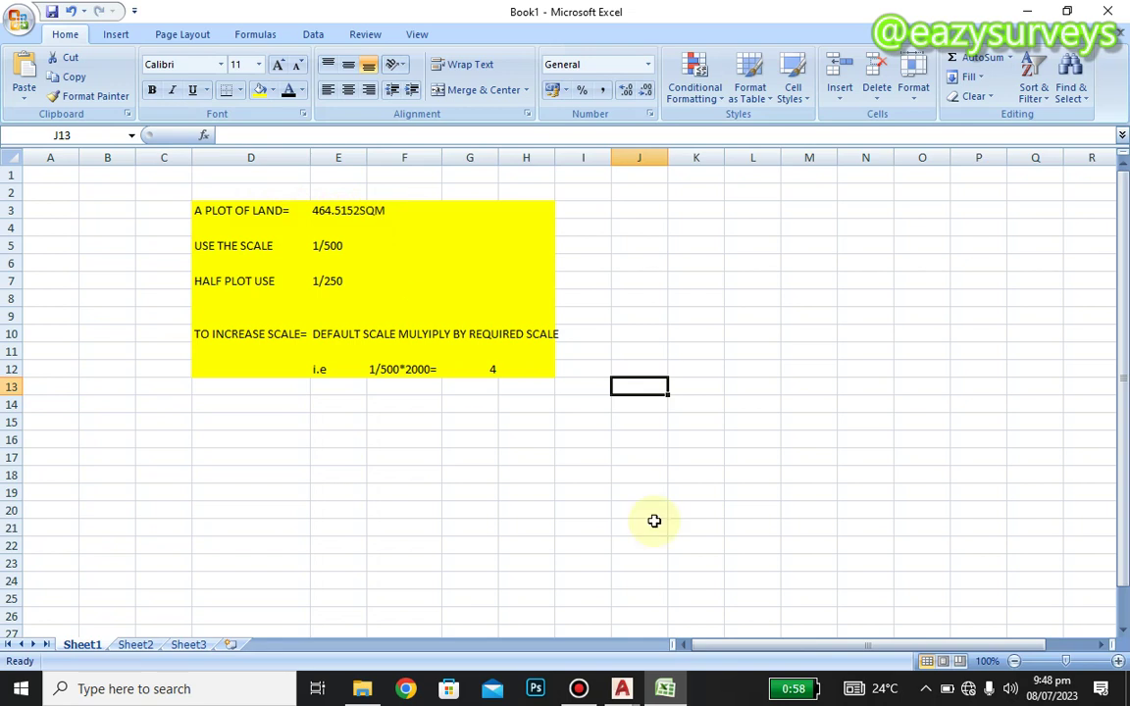
pyautogui.moveTo(614, 666)
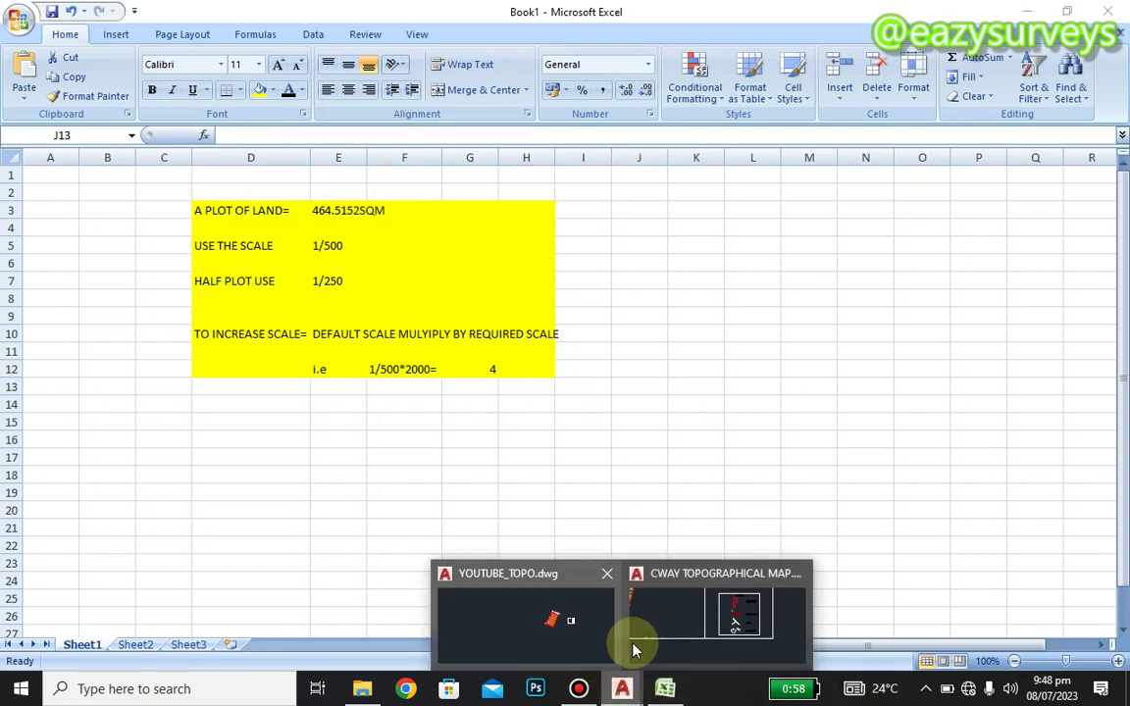
pyautogui.click(539, 620)
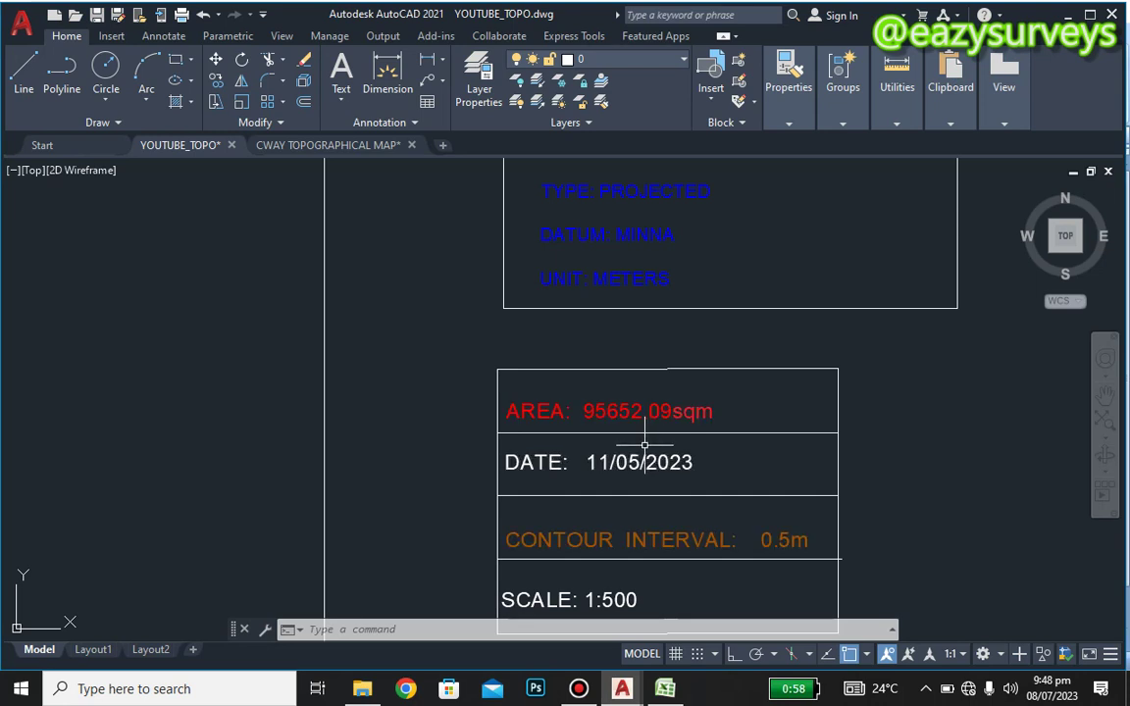
pyautogui.scroll(-6, 623, 469)
pyautogui.moveTo(182, 371)
pyautogui.mouseDown(button='middle')
pyautogui.moveTo(283, 358)
pyautogui.moveTo(274, 320)
pyautogui.mouseUp(button='middle')
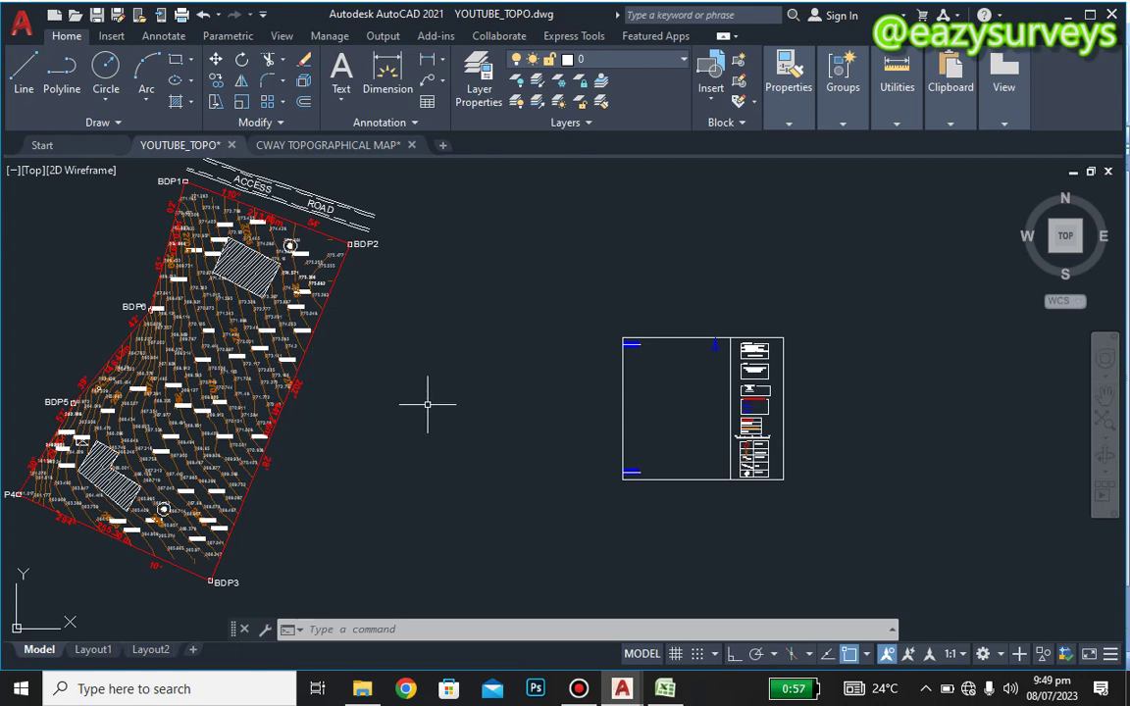
pyautogui.moveTo(428, 403); pyautogui.dragTo(513, 423, button='middle')
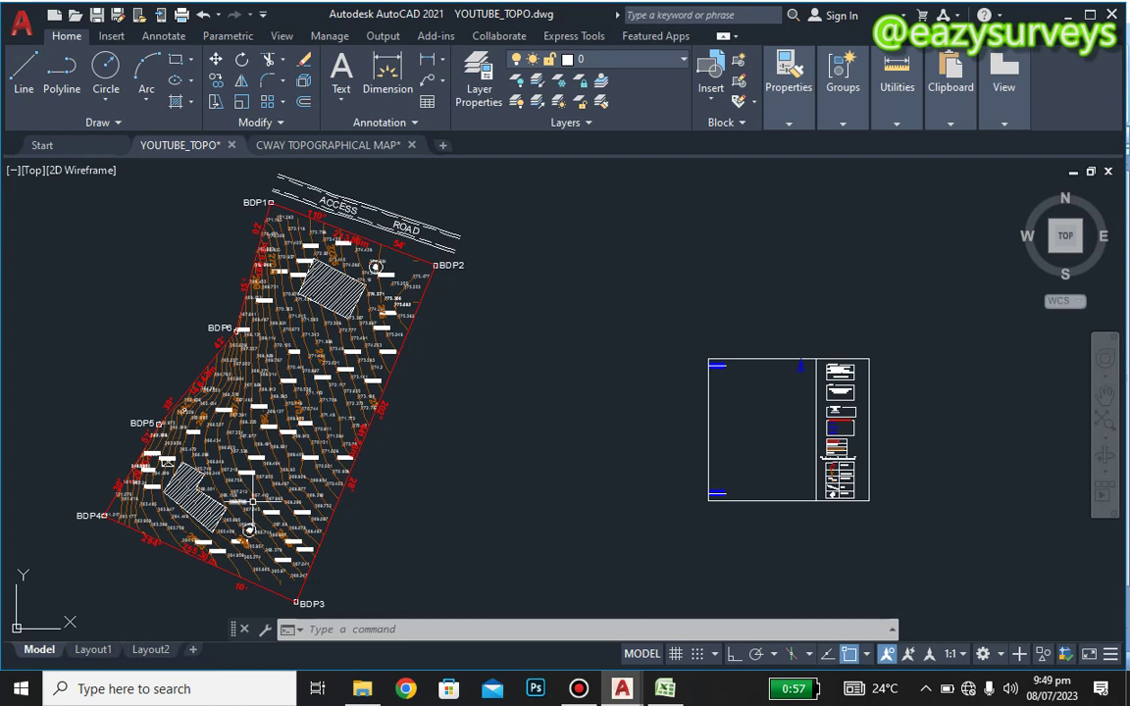
pyautogui.moveTo(301, 450)
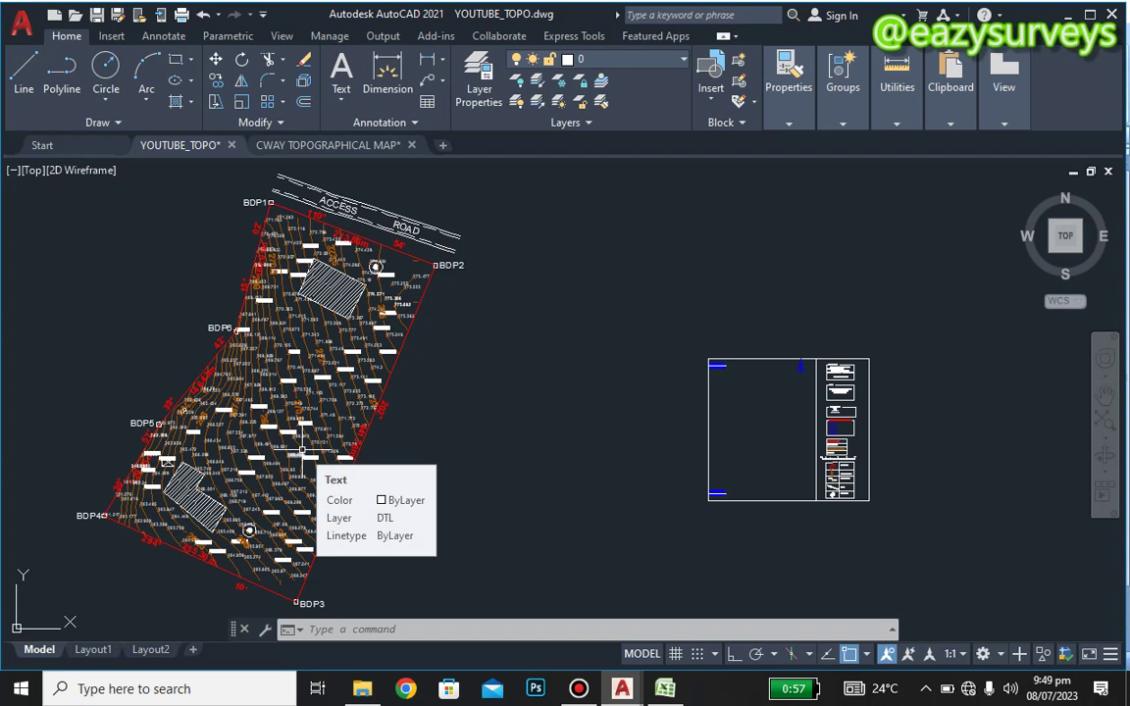
pyautogui.moveTo(301, 451); pyautogui.dragTo(337, 415, button='middle')
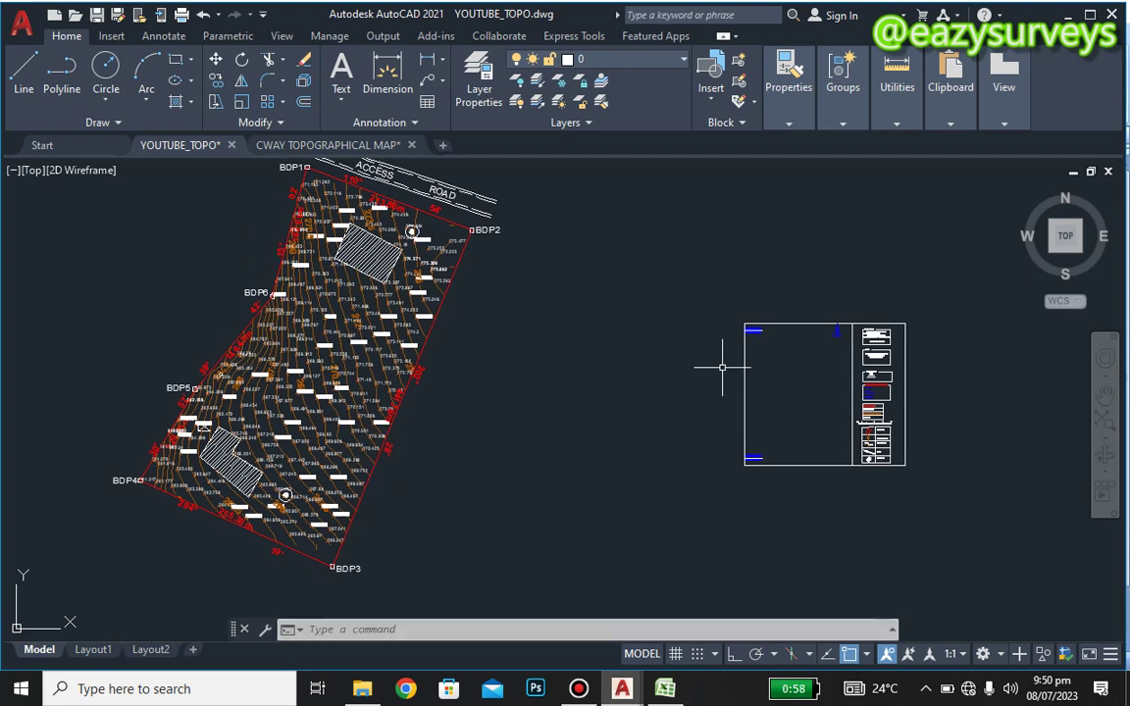
pyautogui.moveTo(794, 425); pyautogui.dragTo(705, 407, button='middle')
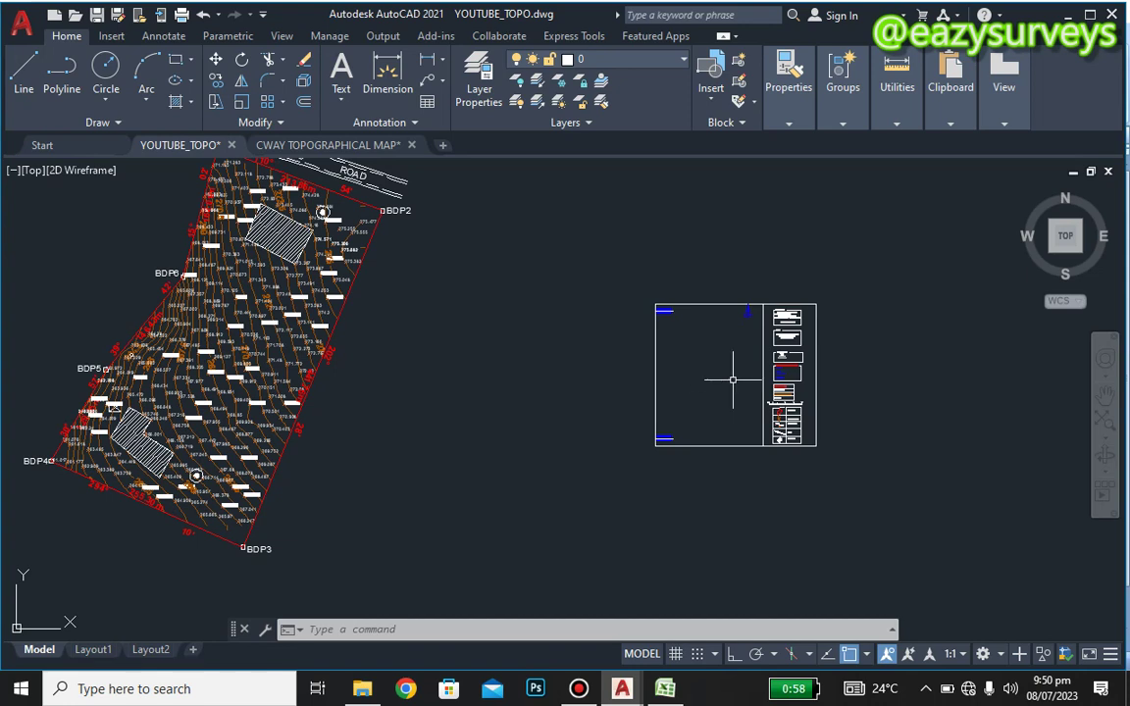
pyautogui.scroll(8, 785, 408)
pyautogui.scroll(2, 784, 403)
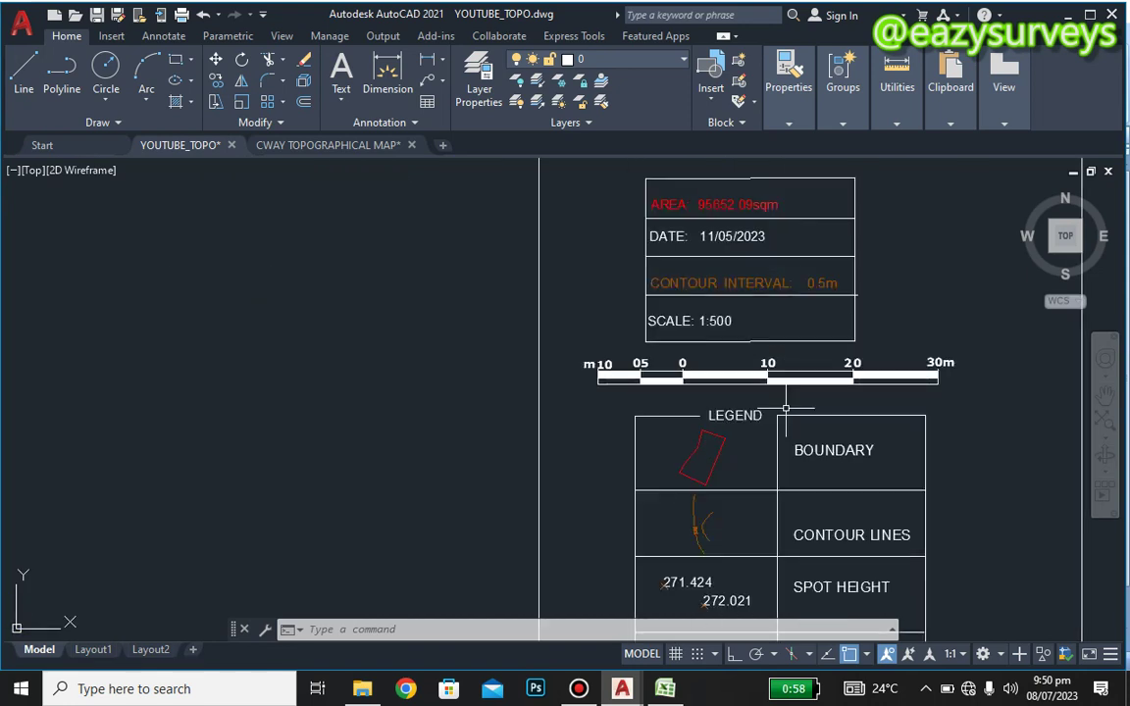
pyautogui.scroll(-8, 657, 296)
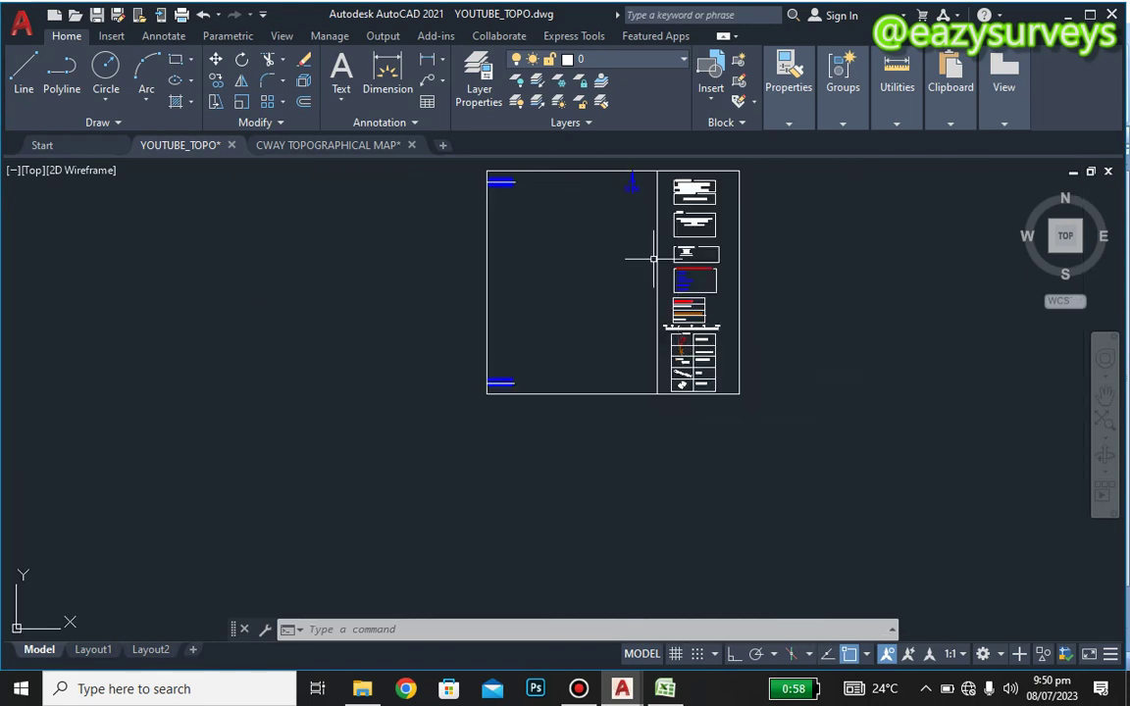
pyautogui.scroll(4, 674, 312)
pyautogui.scroll(3, 674, 310)
pyautogui.scroll(-7, 667, 307)
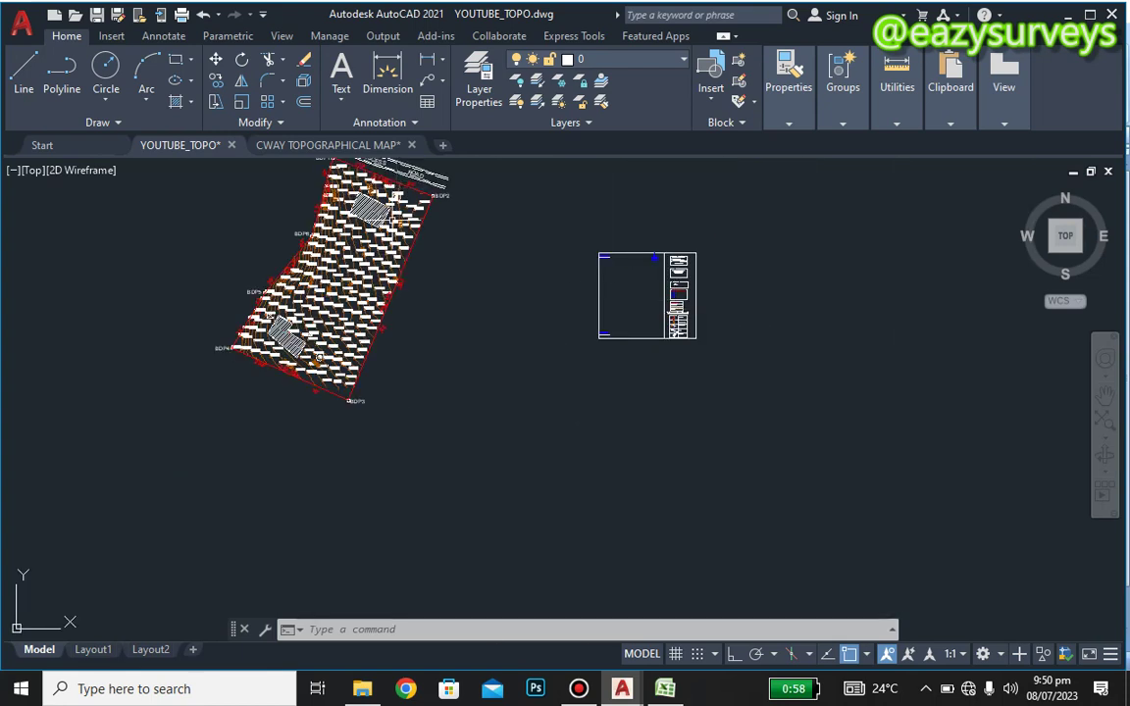
pyautogui.moveTo(405, 237); pyautogui.dragTo(446, 294, button='middle')
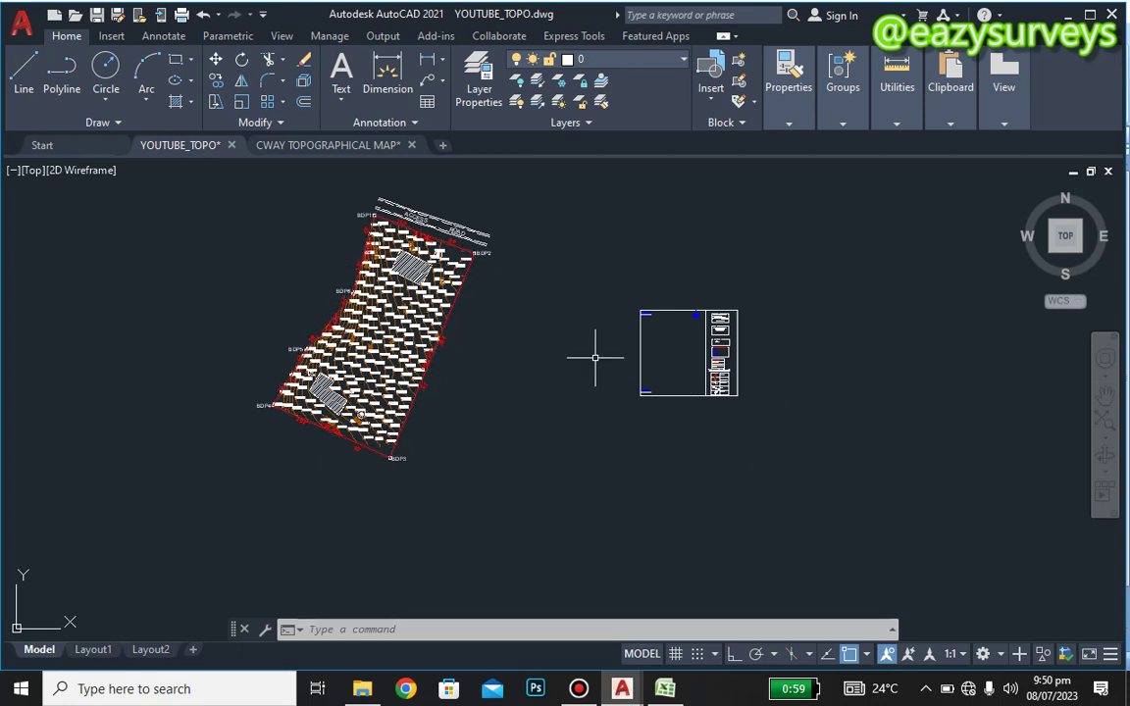
pyautogui.scroll(4, 723, 373)
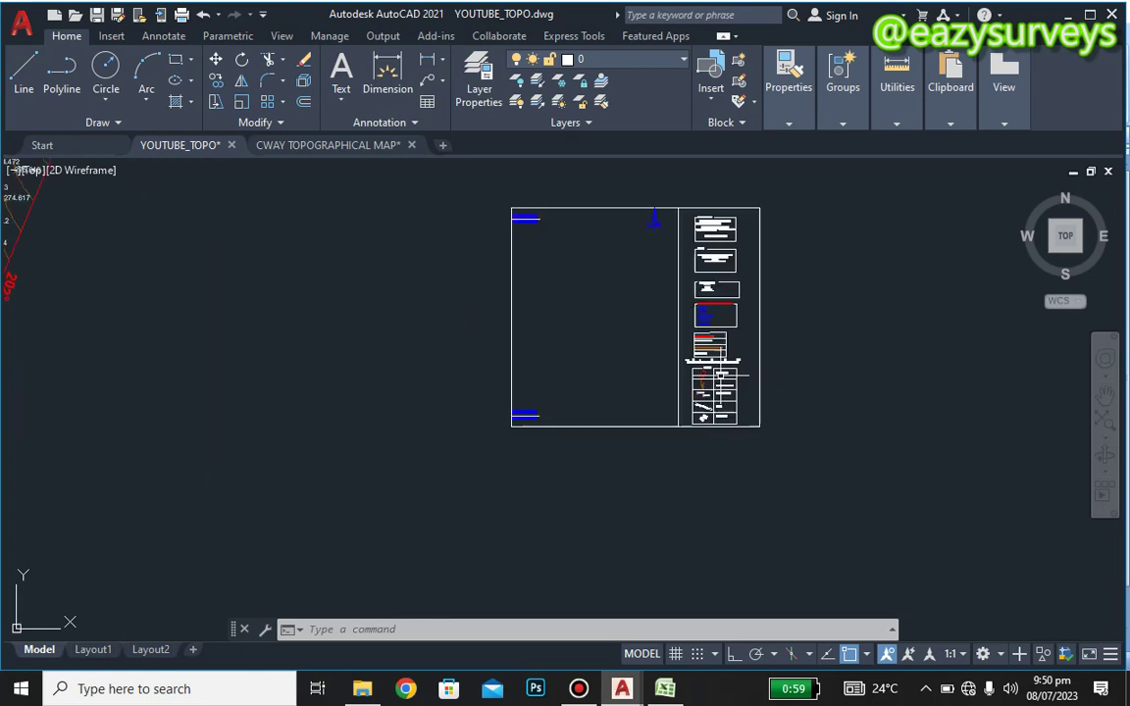
# Switch to Excel's Book1 sheet showing the 1/500*2000 = 4 scale notes.
pyautogui.click(665, 689)
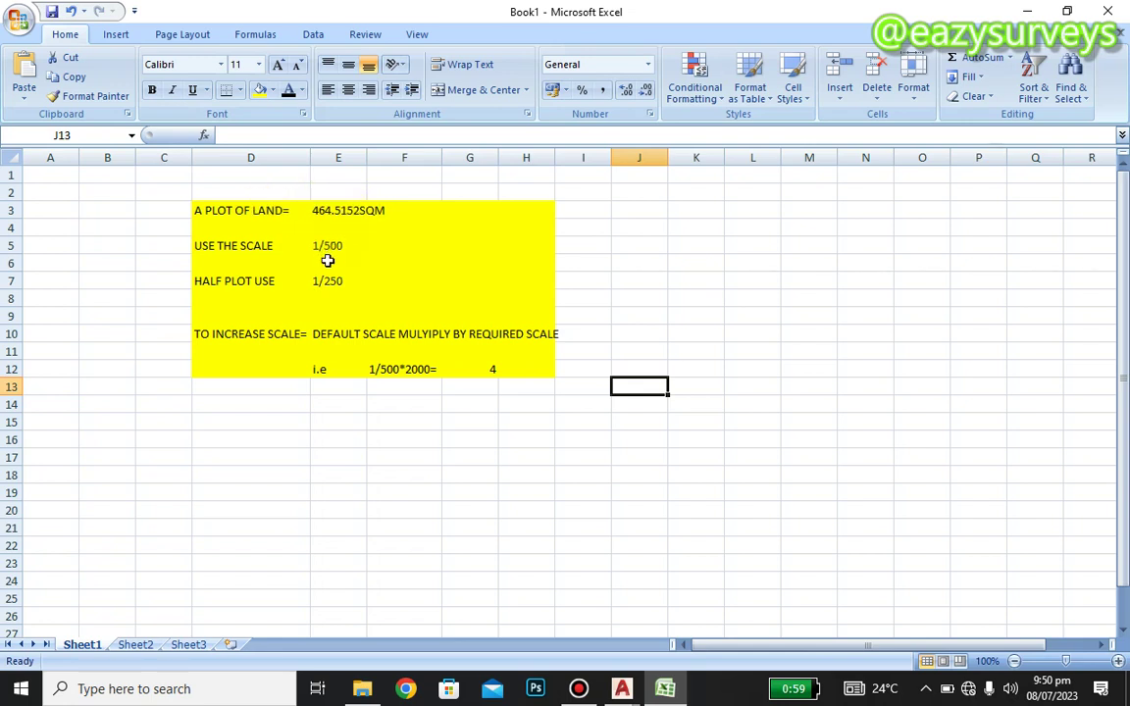
# Minimize Excel and zoom around the YOUTUBE_TOPO title-block sheet and legend.
pyautogui.click(1017, 13)
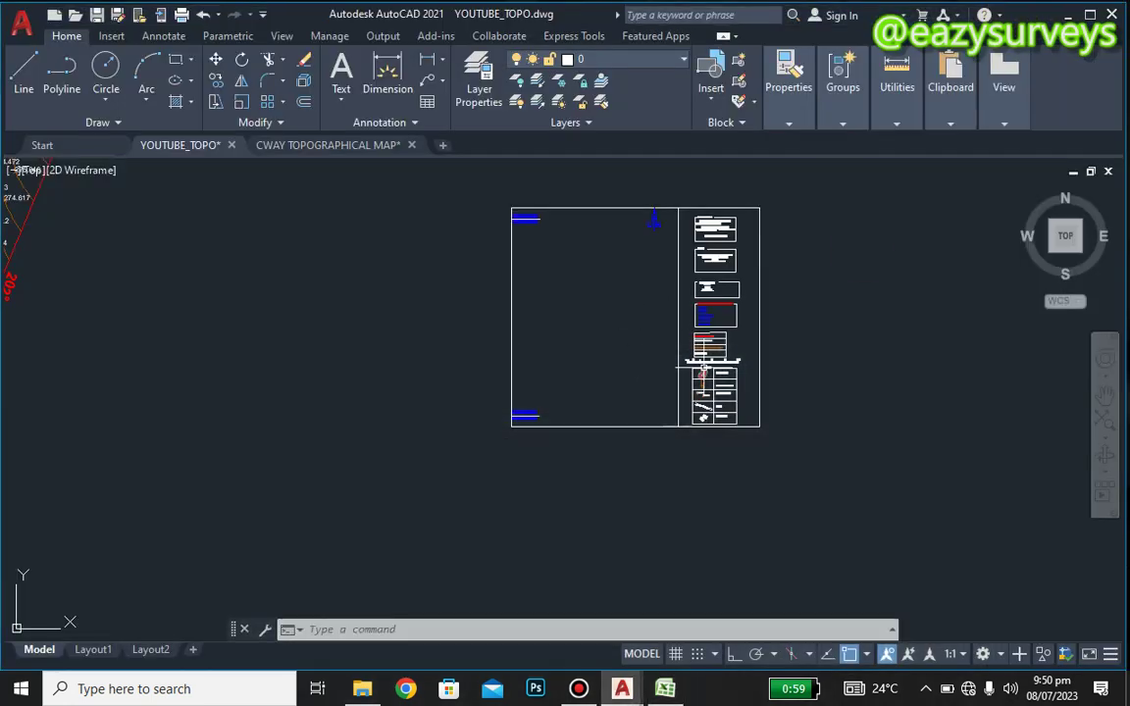
pyautogui.scroll(6, 703, 365)
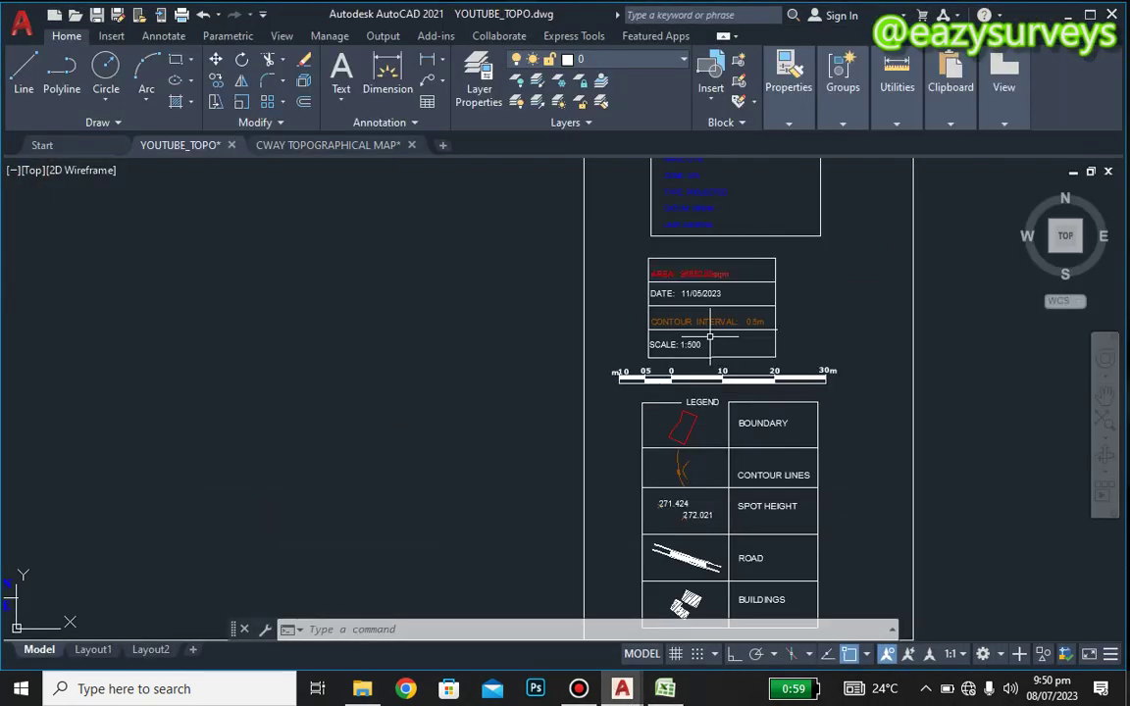
pyautogui.scroll(4, 706, 355)
pyautogui.scroll(-10, 694, 355)
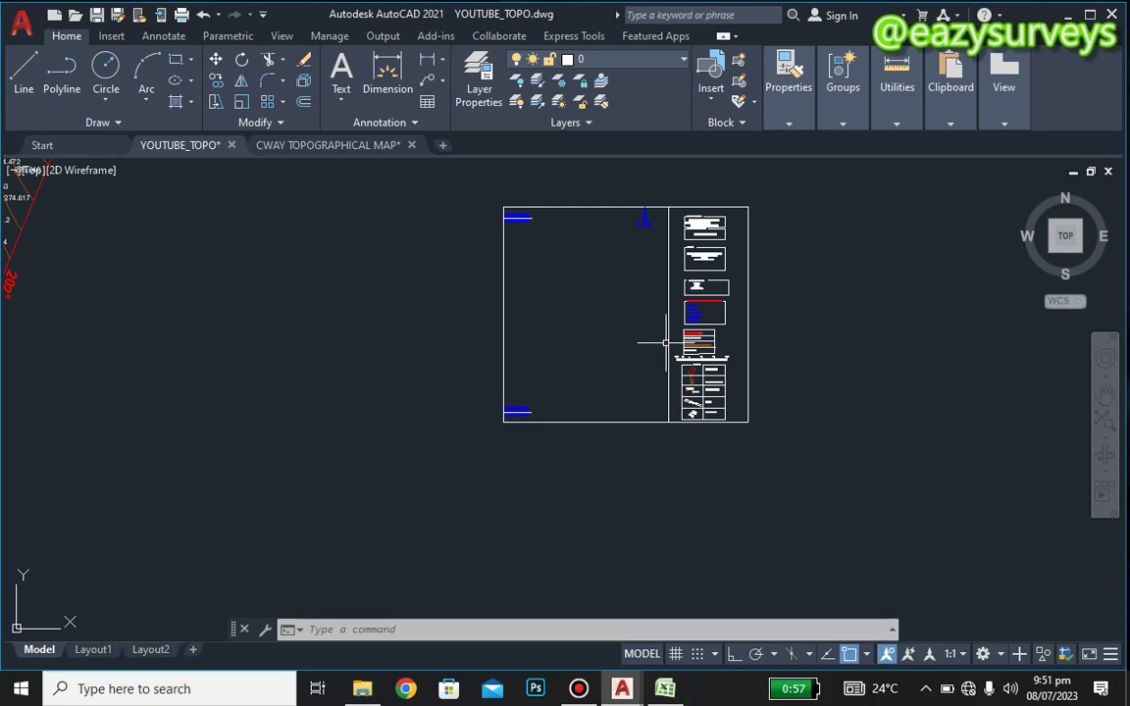
# Bring Excel's Book1 scale-factor notes back to the front.
pyautogui.click(665, 690)
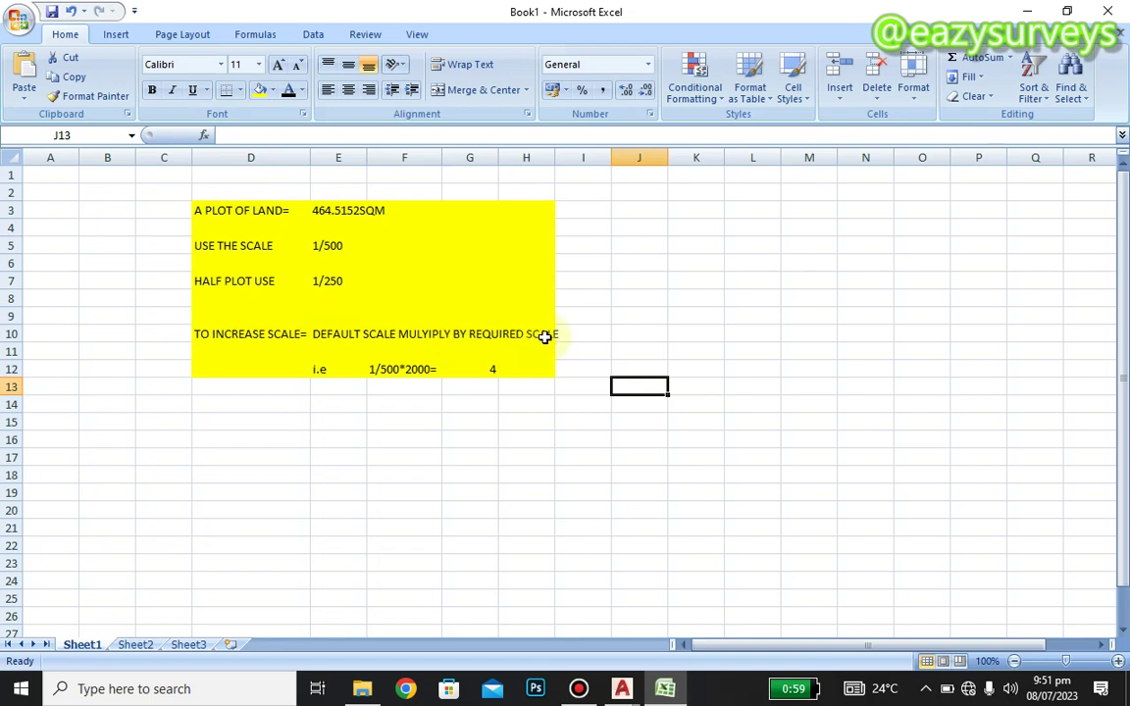
# Minimize Excel, zoom onto the title block's SCALE 1:500 text, then zoom out again.
pyautogui.click(1026, 10)
pyautogui.scroll(2, 730, 269)
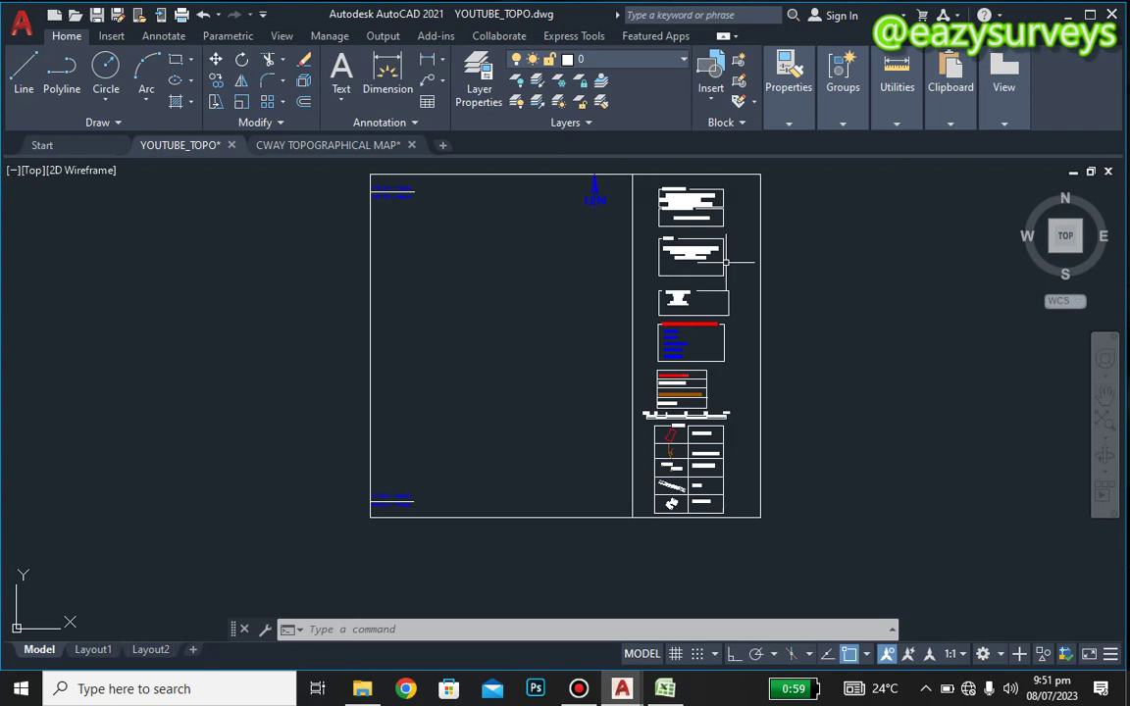
pyautogui.moveTo(629, 265); pyautogui.dragTo(611, 292, button='middle')
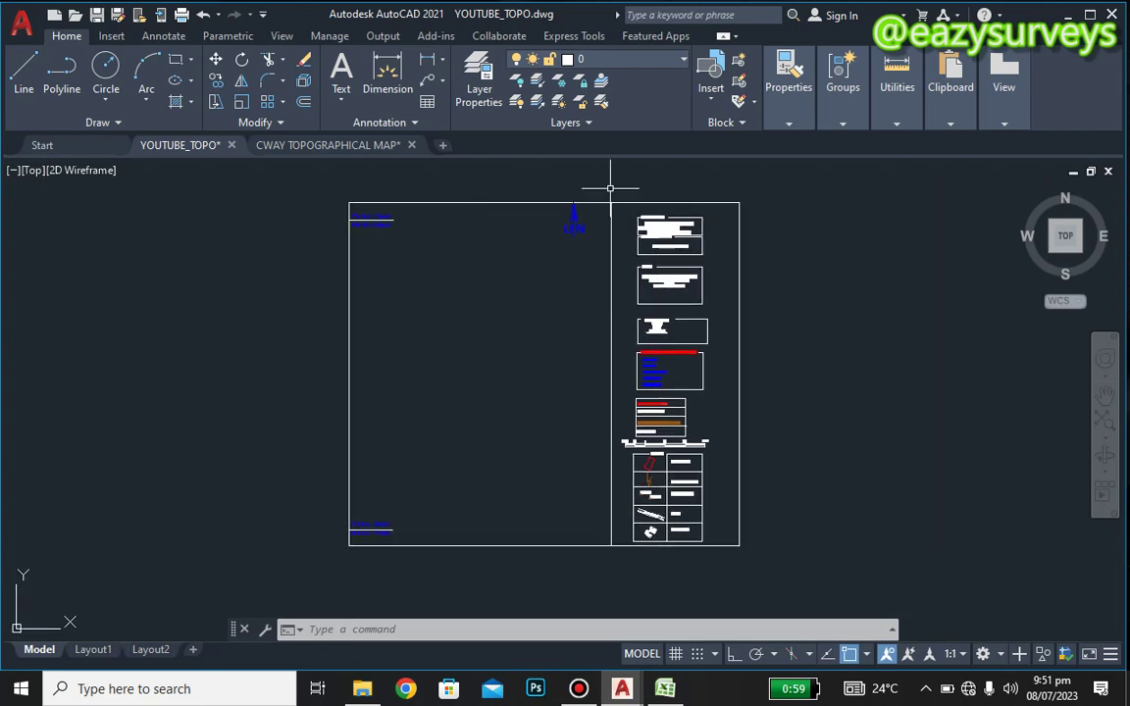
pyautogui.scroll(2, 664, 443)
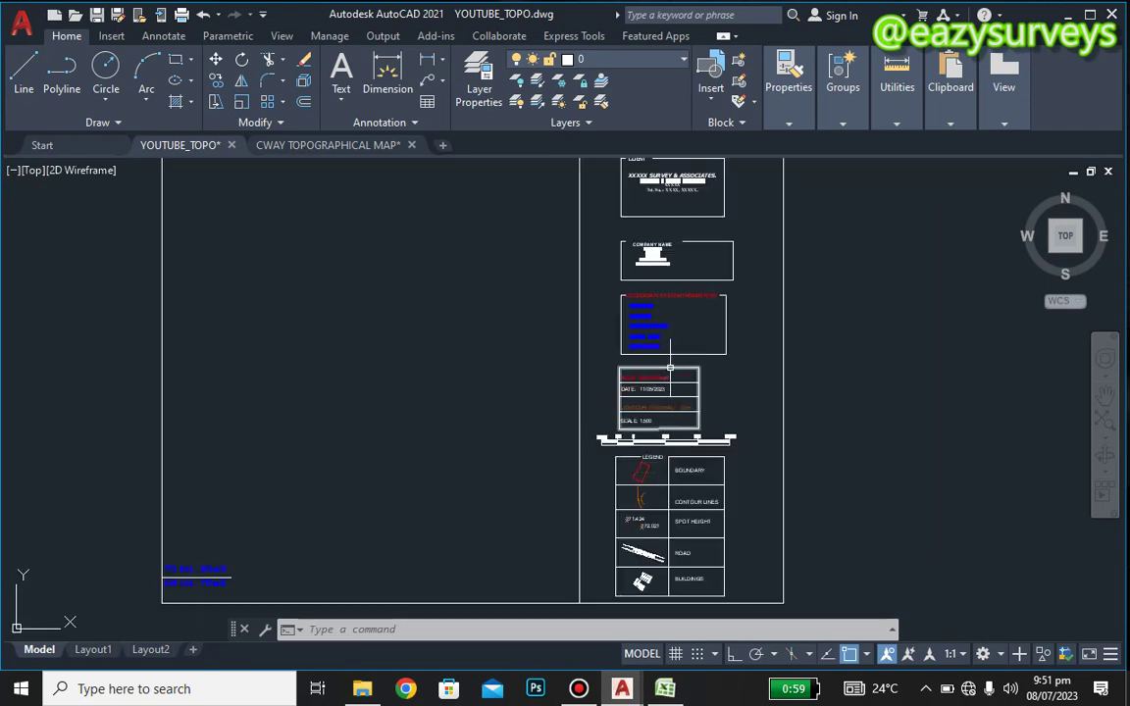
pyautogui.scroll(2, 647, 411)
pyautogui.scroll(2, 637, 329)
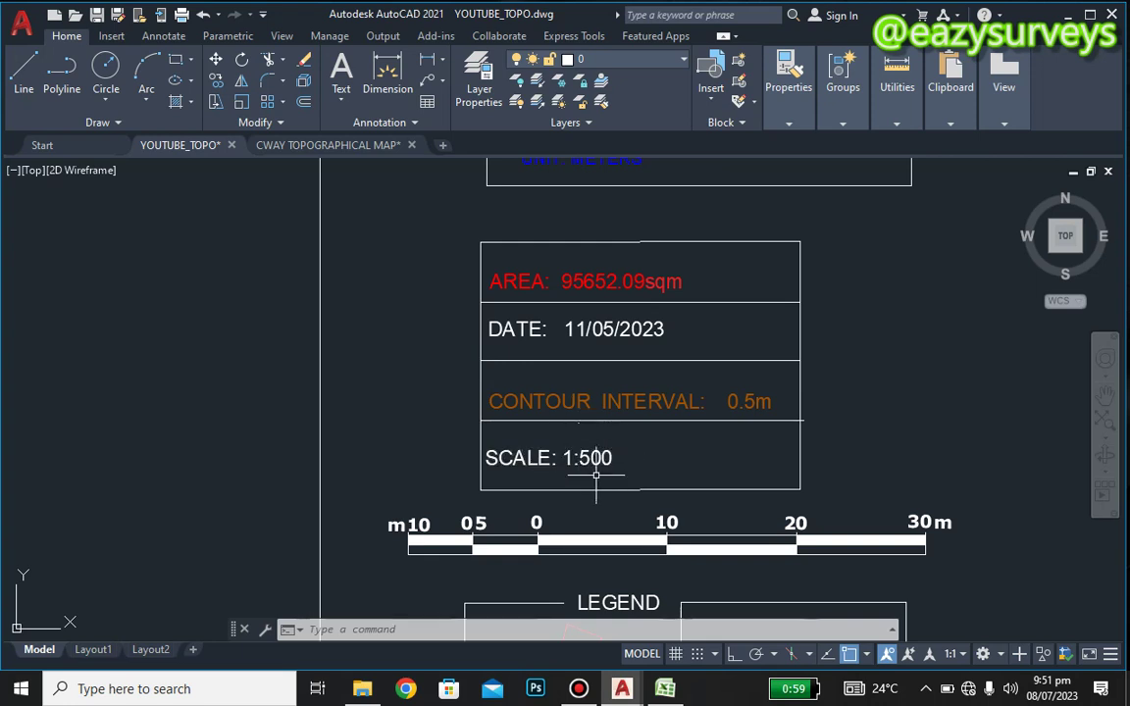
pyautogui.scroll(-5, 722, 485)
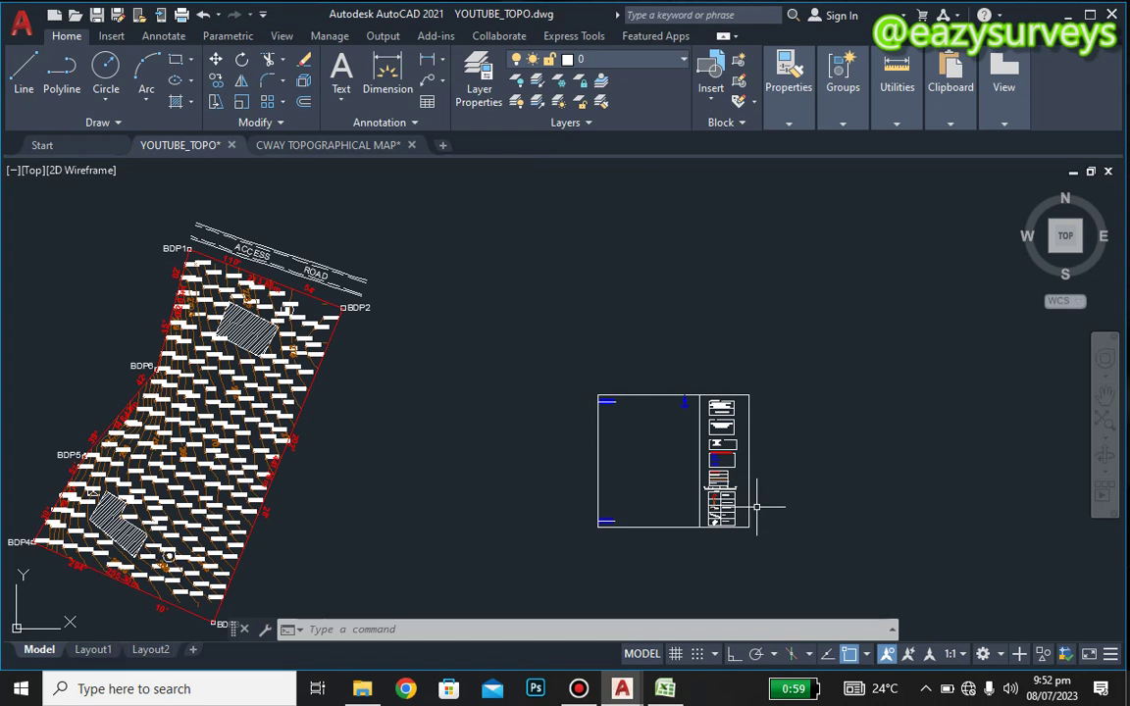
pyautogui.click(665, 690)
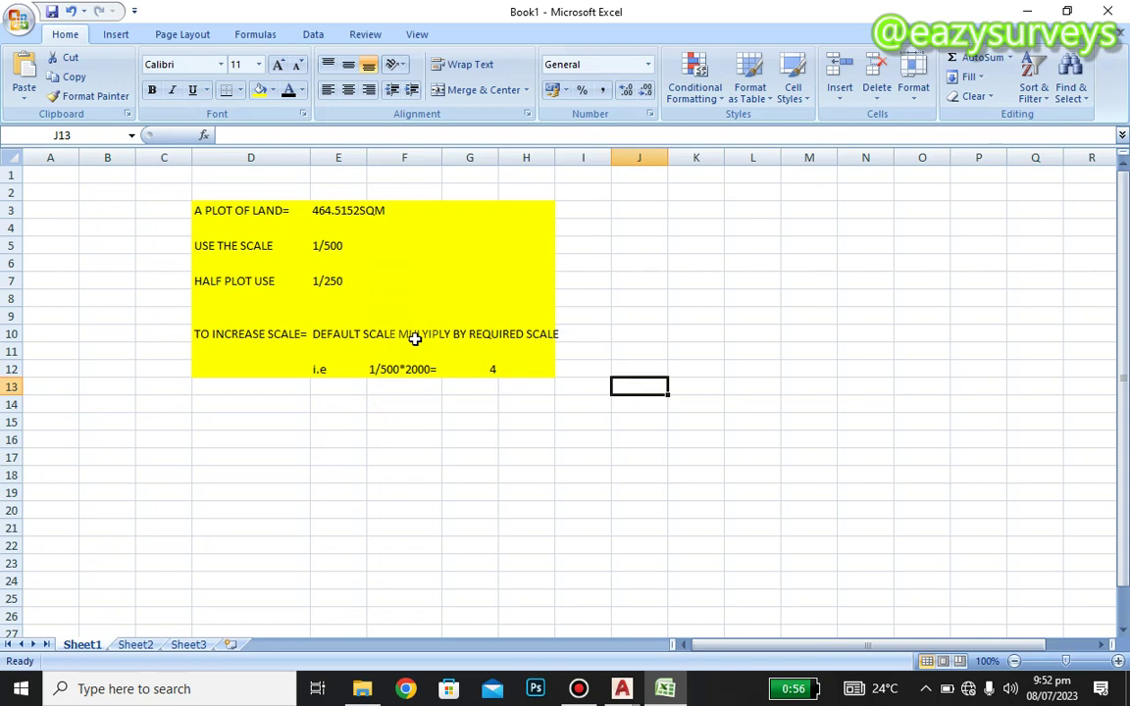
pyautogui.click(617, 688)
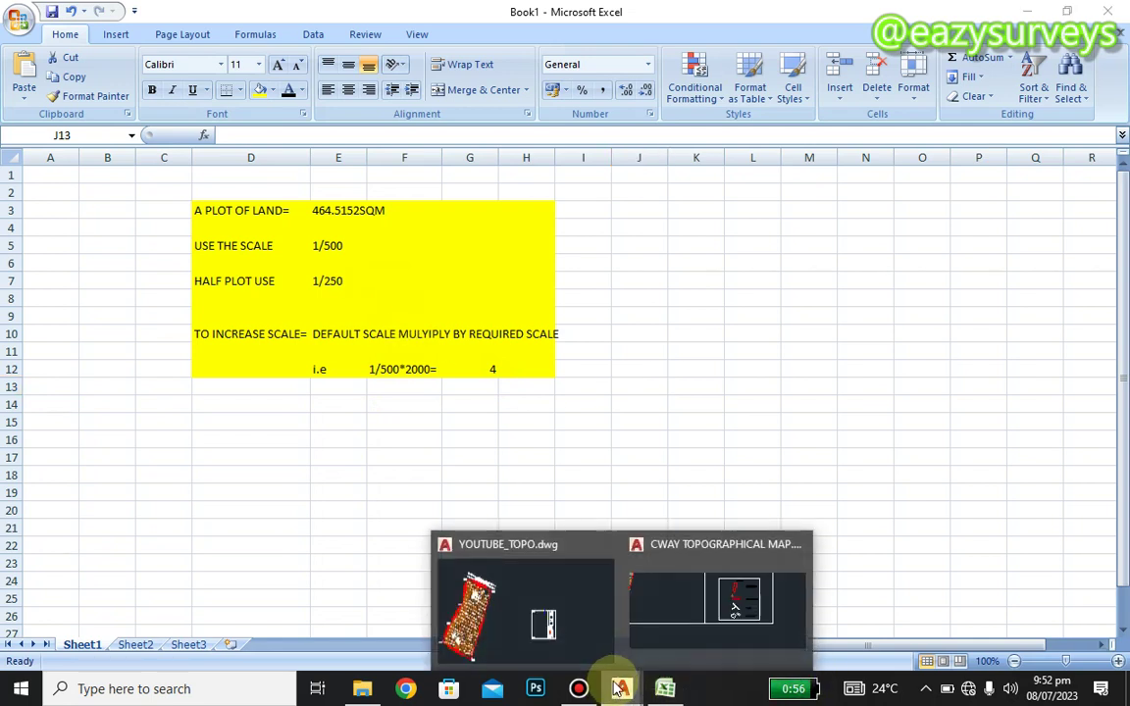
pyautogui.click(557, 603)
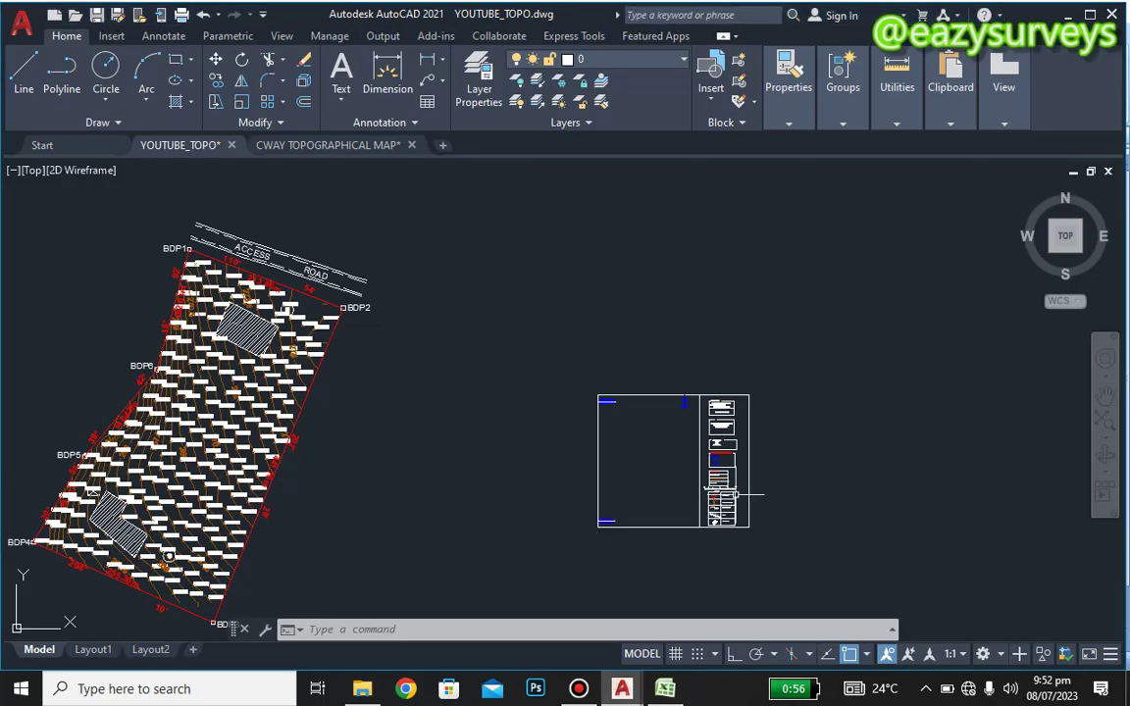
pyautogui.scroll(10, 726, 510)
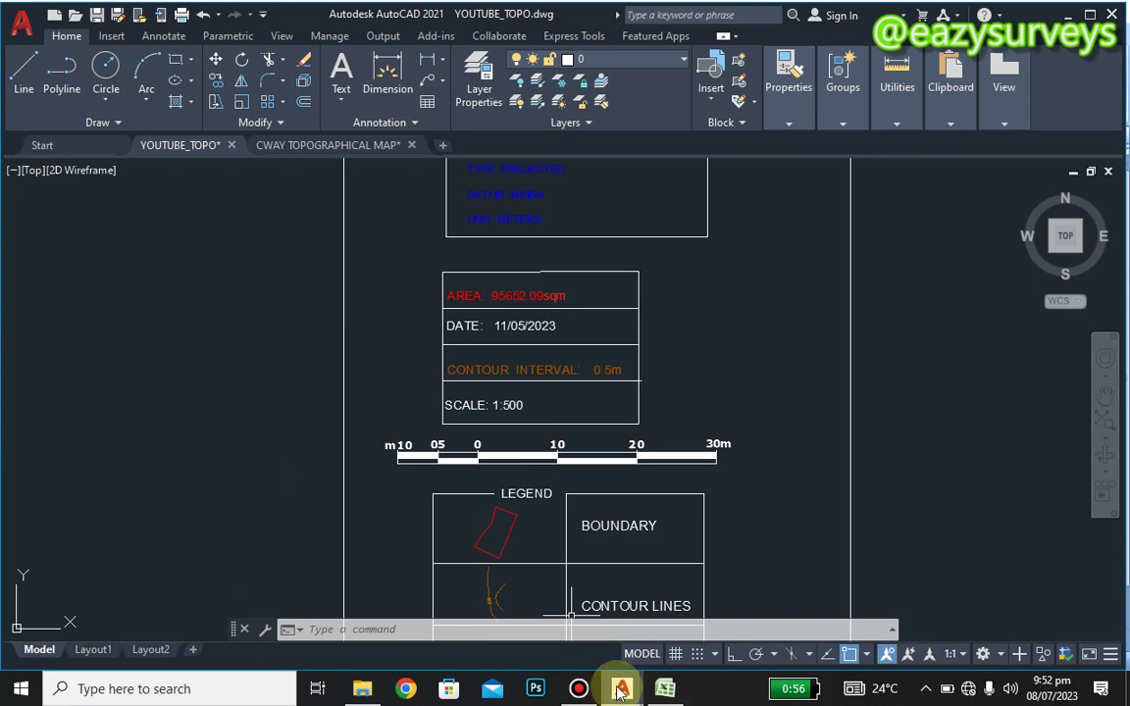
pyautogui.click(665, 690)
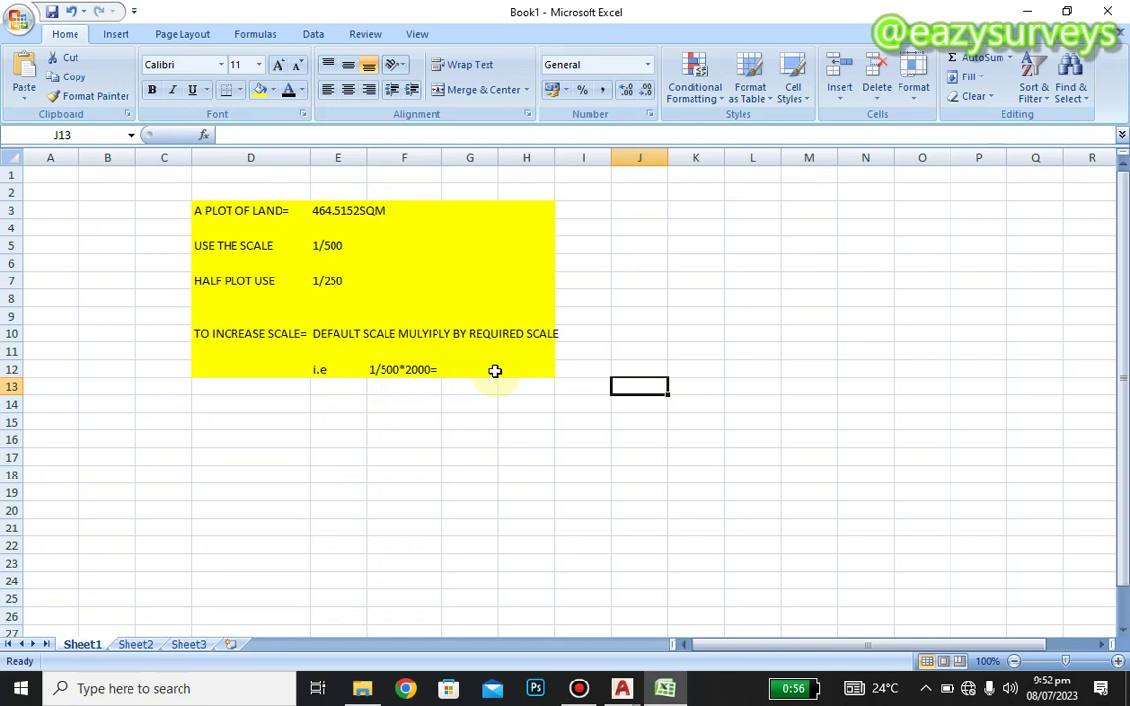
# Enter 4 in G12 beside 1/500*2000=, then minimize Excel back to the drawing.
pyautogui.write('4')
pyautogui.click(1020, 9)
pyautogui.scroll(-5, 745, 323)
pyautogui.moveTo(746, 323)
pyautogui.mouseDown(button='middle')
pyautogui.moveTo(723, 499)
pyautogui.moveTo(717, 465)
pyautogui.mouseUp(button='middle')
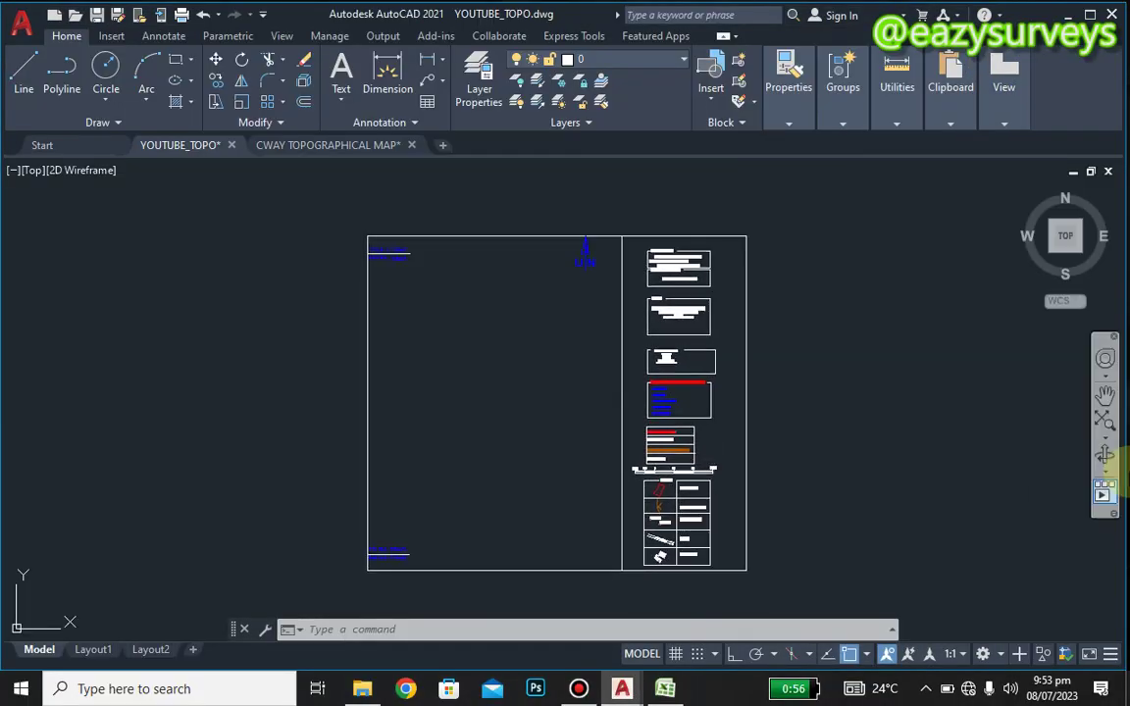
# Scale the 98-object title-block frame by a factor of 4 from its top-left corner.
pyautogui.click(304, 184)
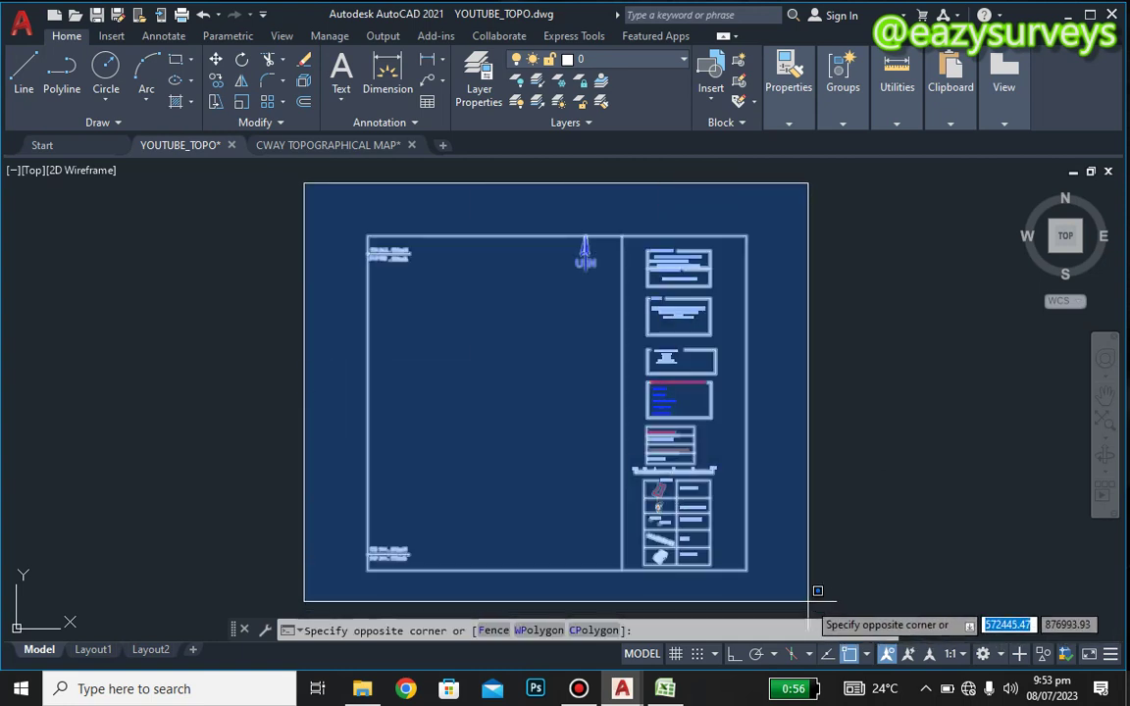
pyautogui.click(816, 590)
pyautogui.click(331, 212)
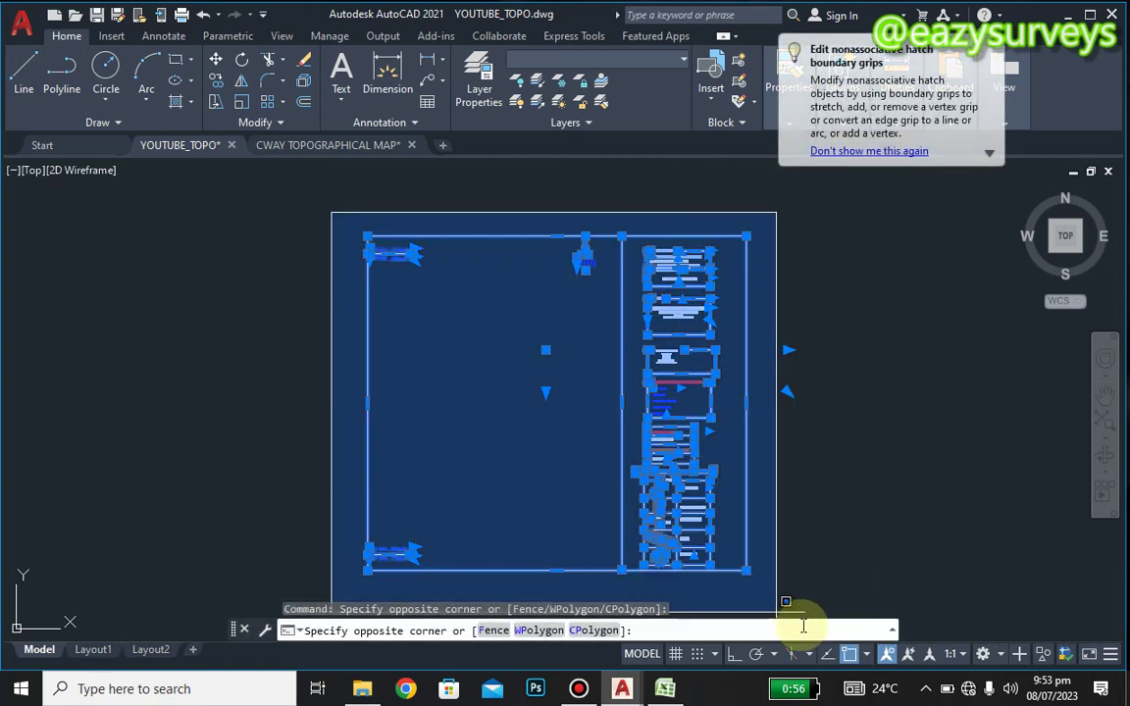
pyautogui.click(800, 589)
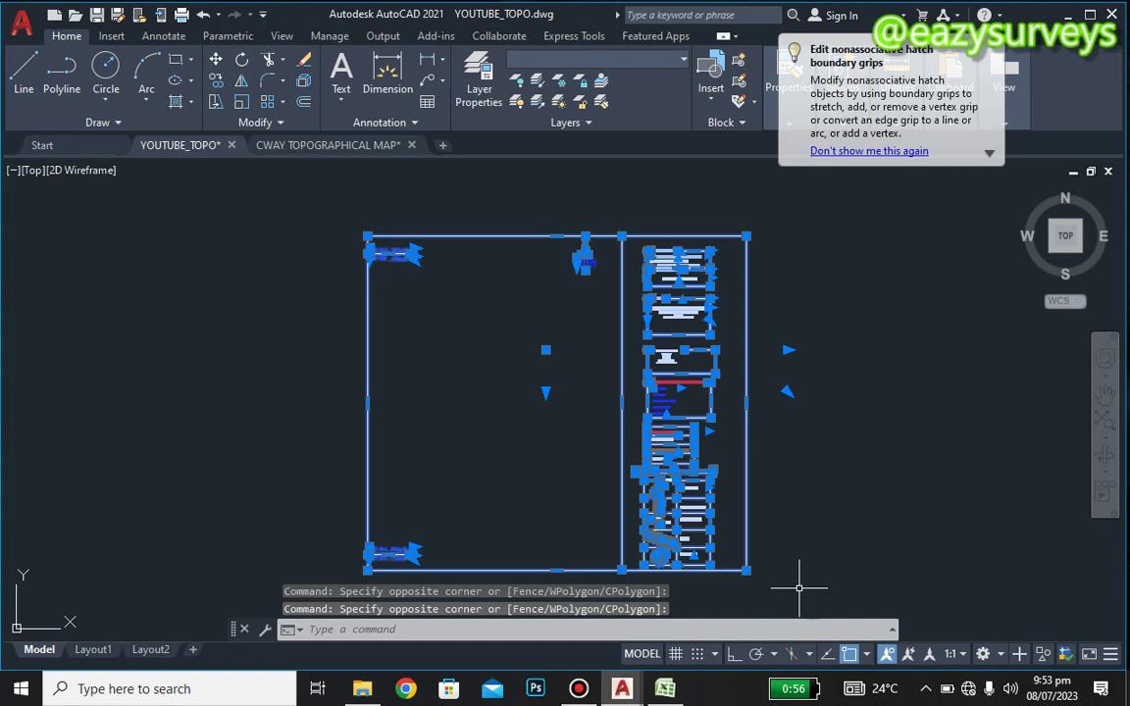
pyautogui.click(244, 108)
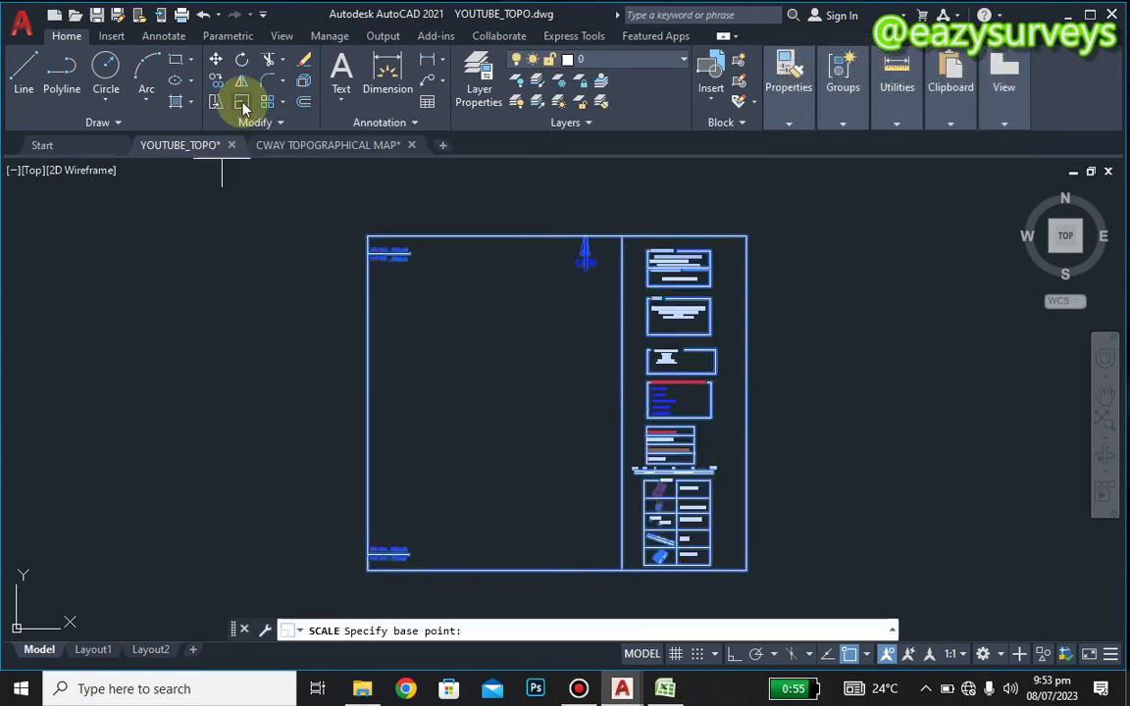
pyautogui.click(367, 236)
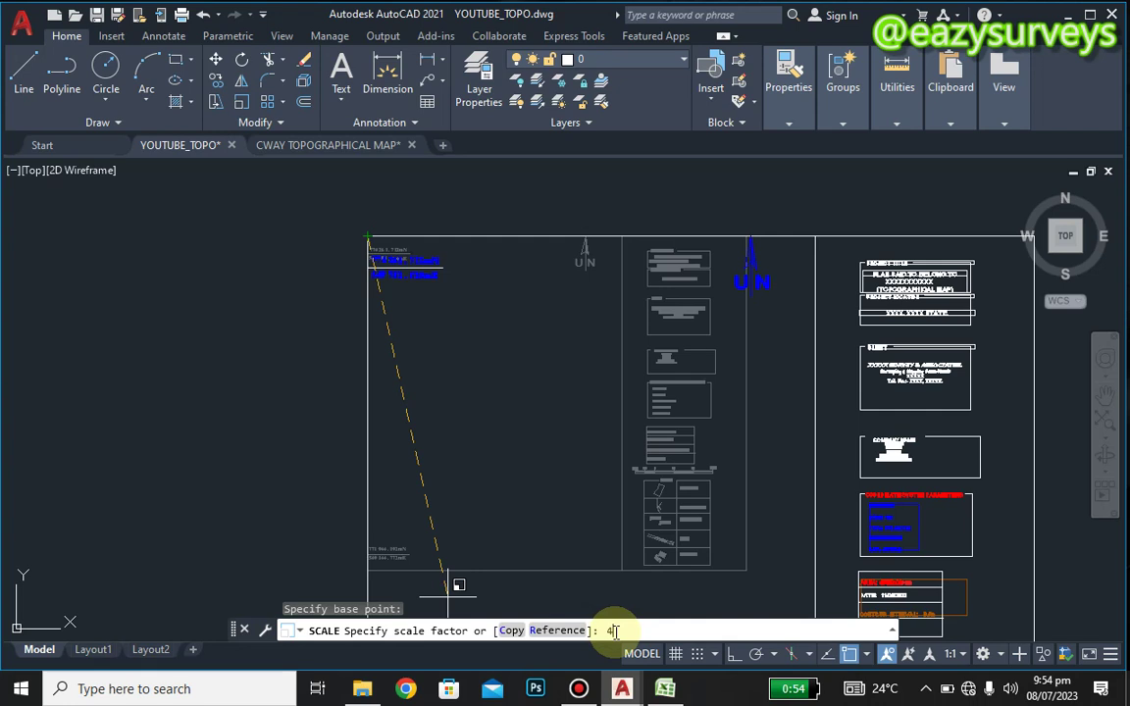
pyautogui.press('Return')
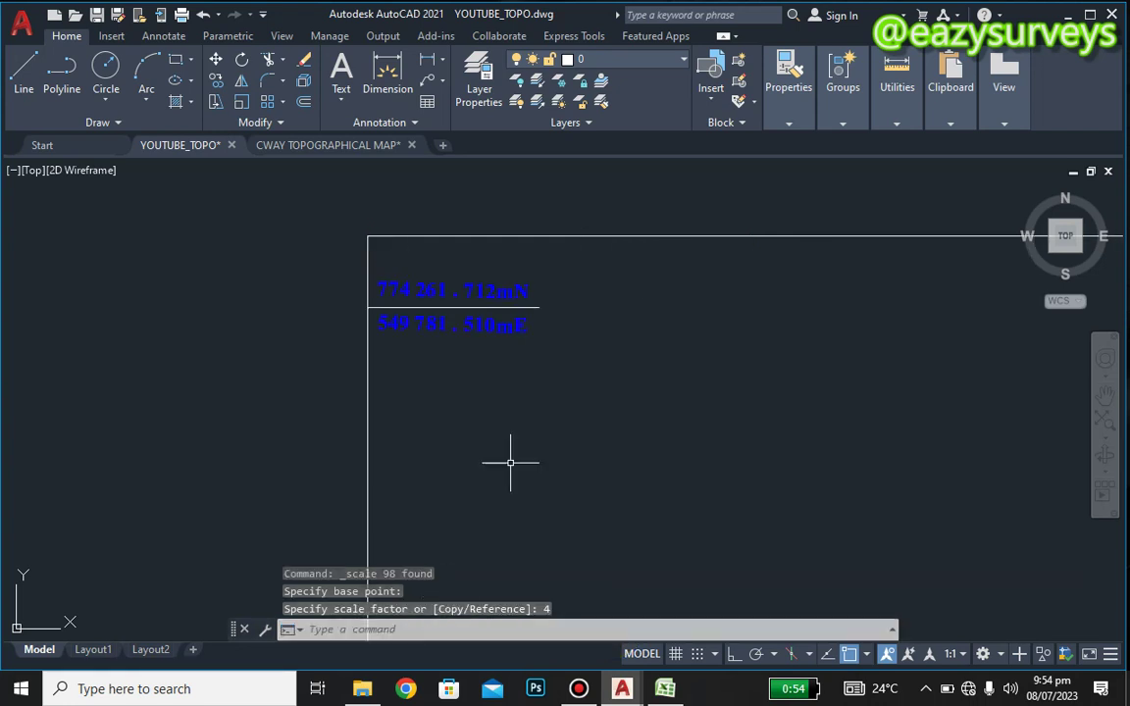
pyautogui.scroll(-6, 512, 358)
pyautogui.scroll(1, 588, 376)
pyautogui.moveTo(588, 377); pyautogui.dragTo(588, 372, button='middle')
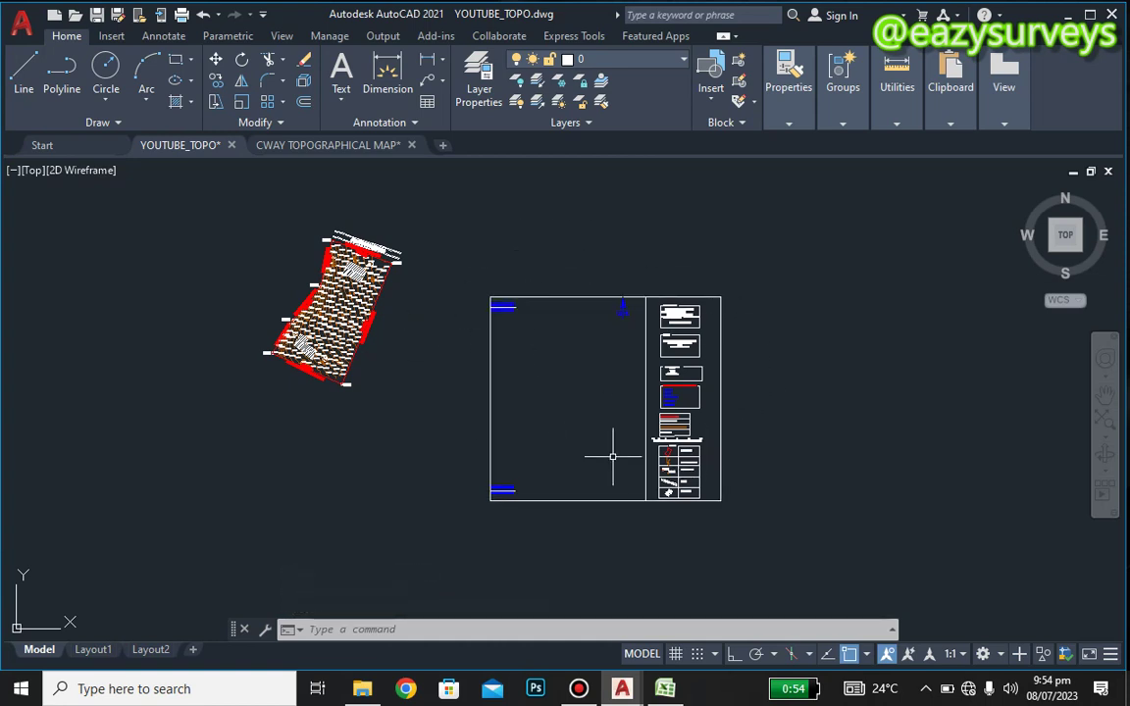
pyautogui.click(474, 275)
pyautogui.click(784, 539)
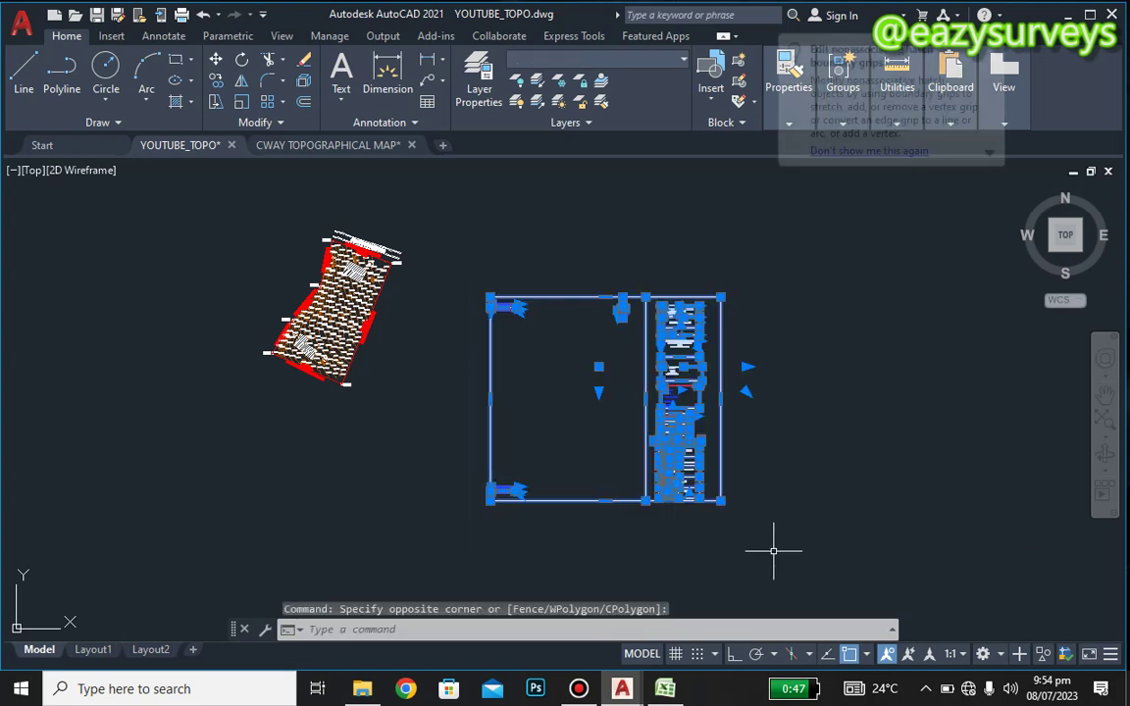
pyautogui.click(240, 104)
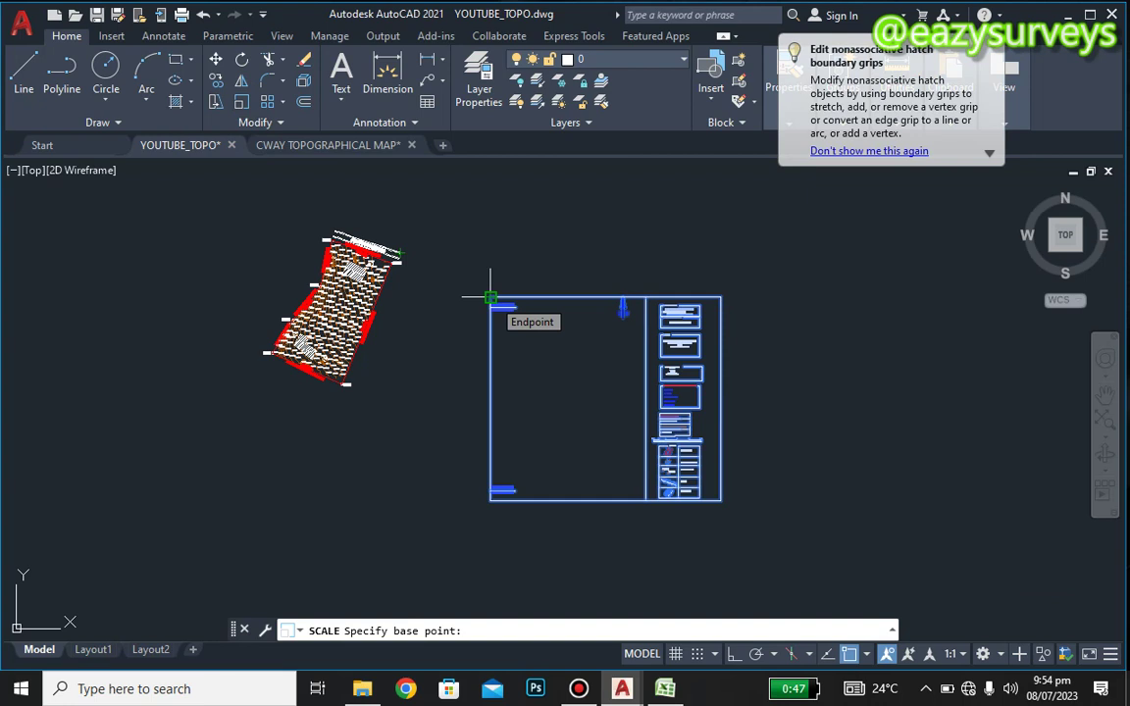
pyautogui.click(490, 298)
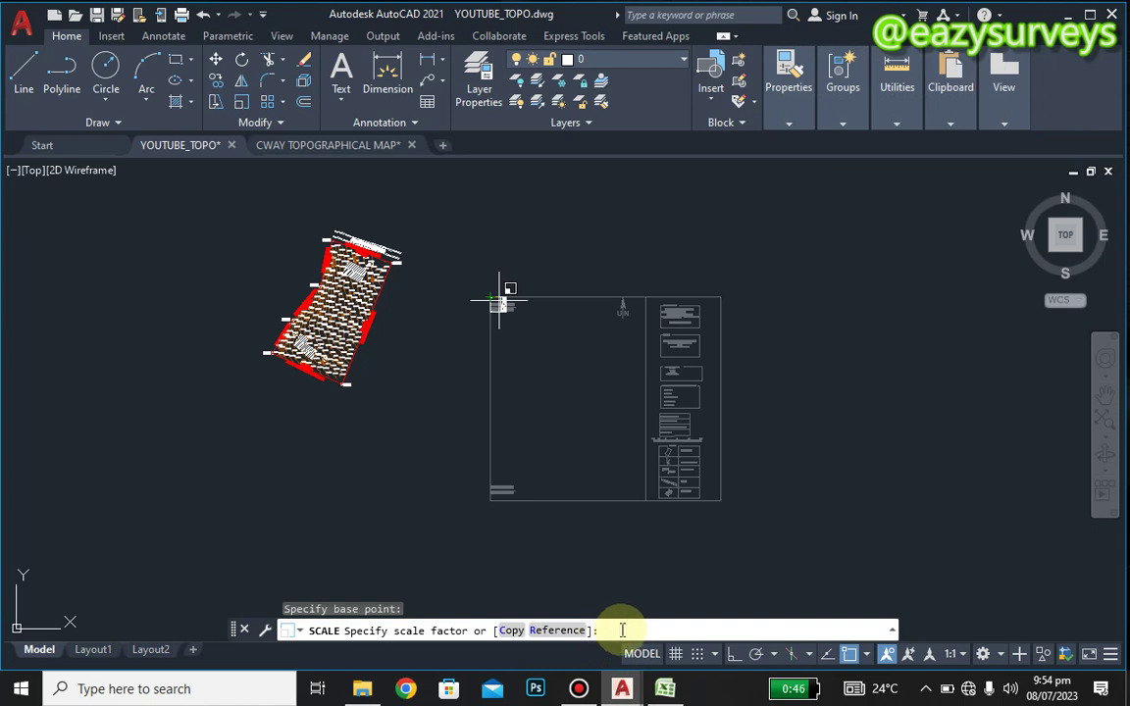
pyautogui.press('Escape')
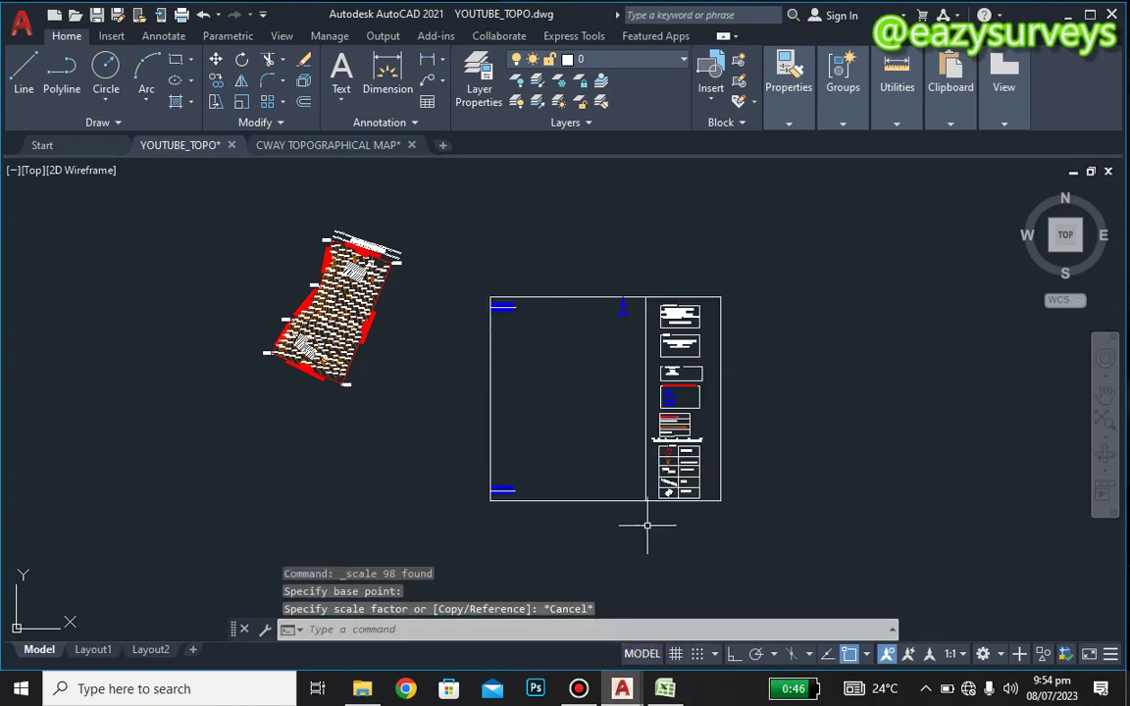
pyautogui.moveTo(672, 461); pyautogui.dragTo(637, 450, button='middle')
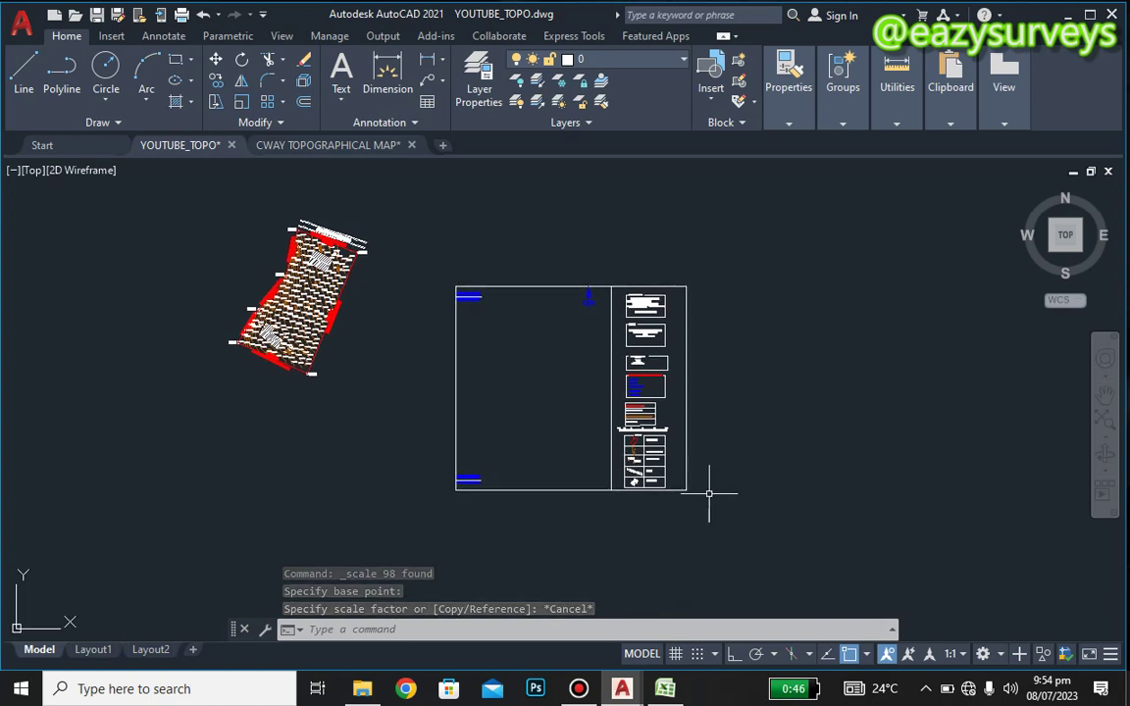
# Move the selected title-block frame onto the map, then undo that move.
pyautogui.click(439, 261)
pyautogui.click(740, 530)
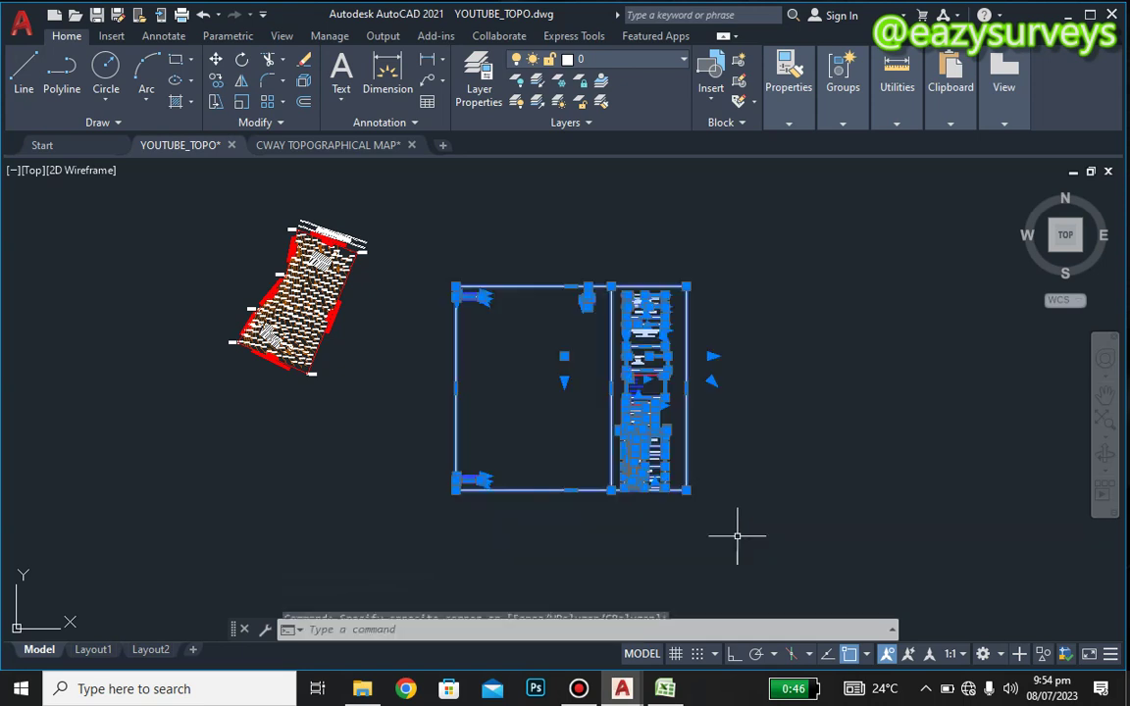
pyautogui.rightClick(753, 445)
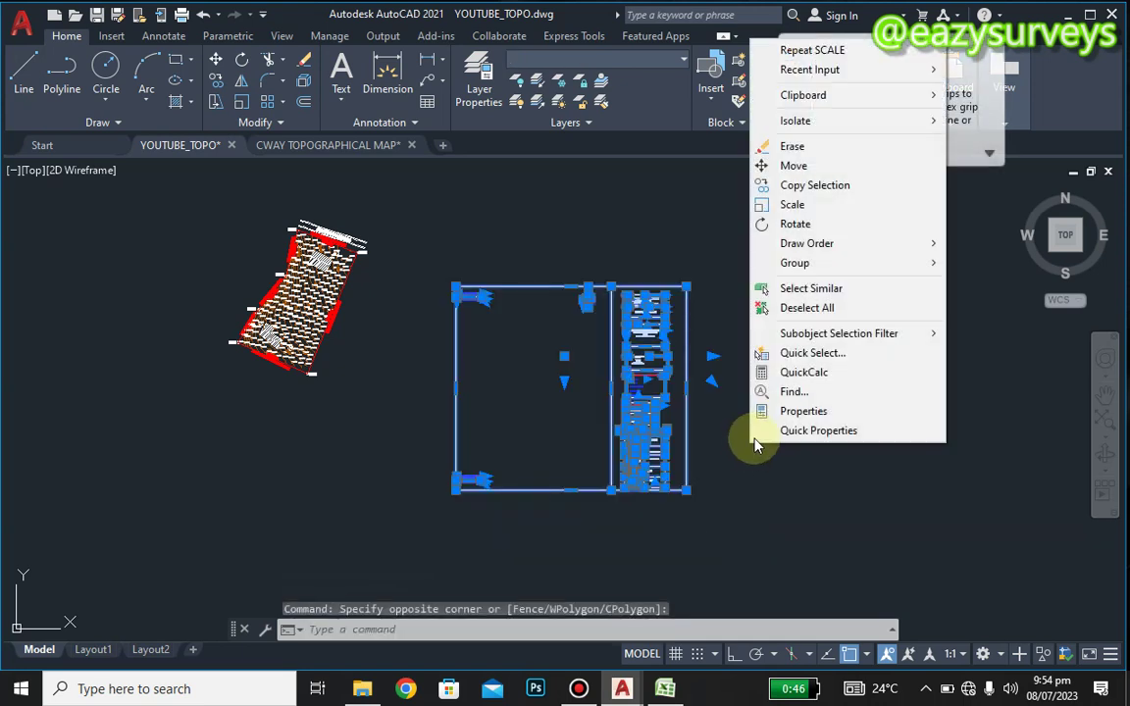
pyautogui.click(769, 166)
pyautogui.click(806, 395)
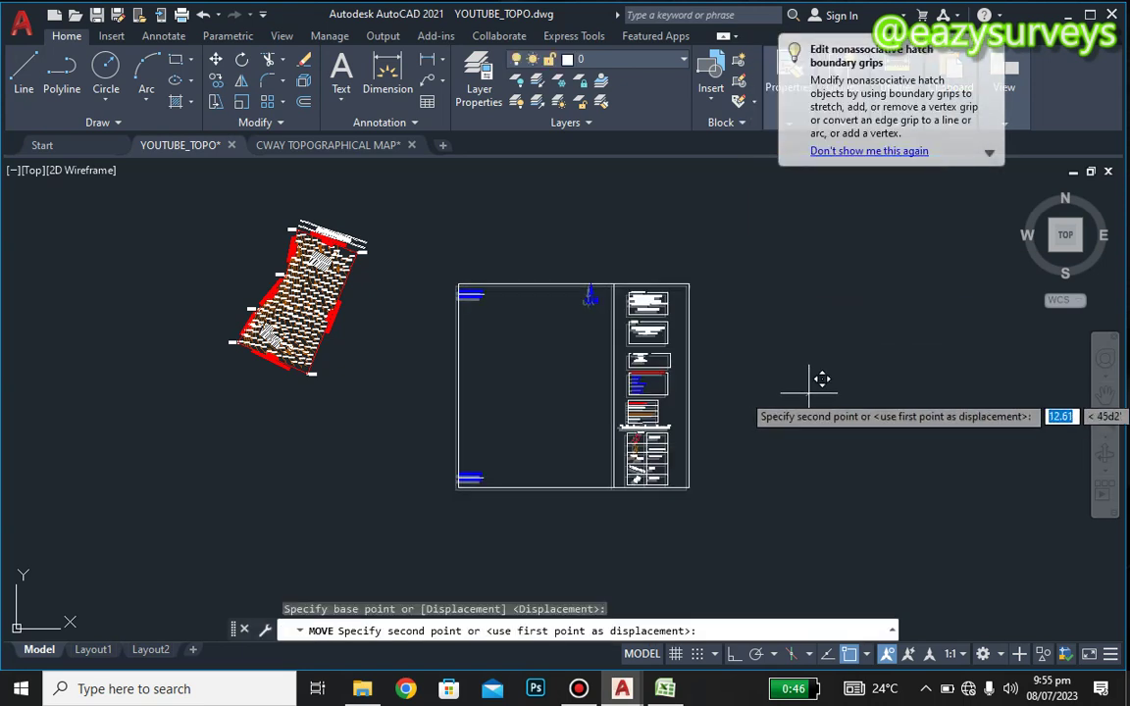
pyautogui.click(572, 292)
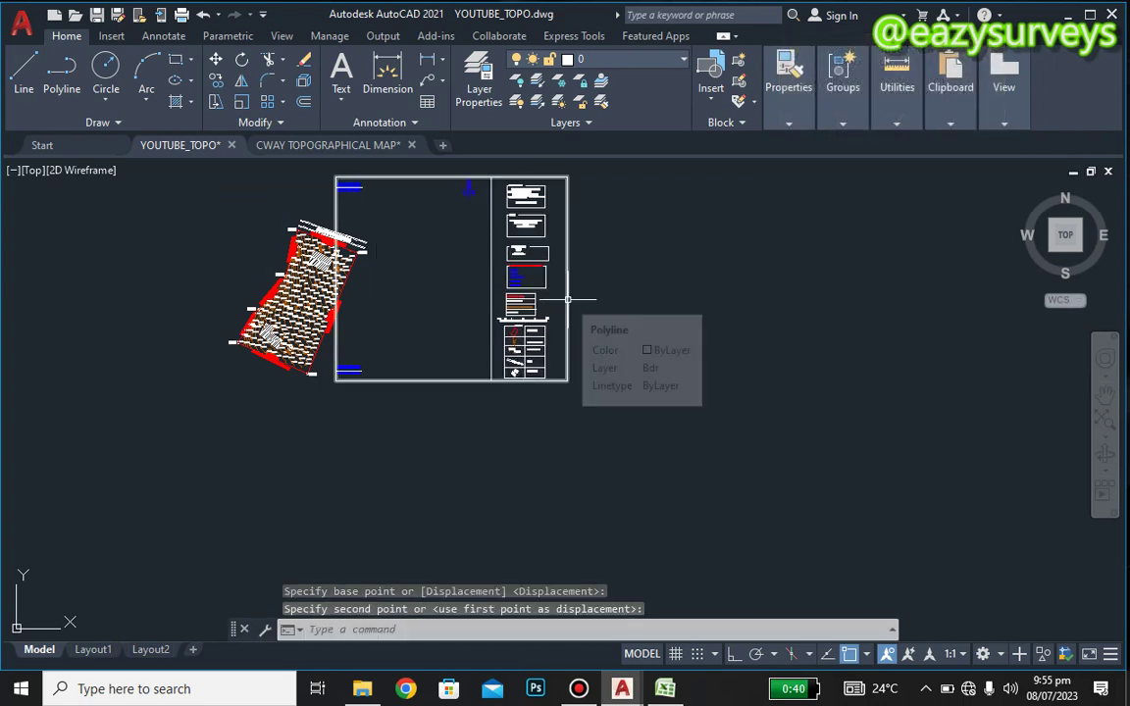
pyautogui.hotkey('ctrl', 'z')
# With Osnap off, move the frame so the survey plot sits inside it, then zoom extents.
pyautogui.click(420, 260)
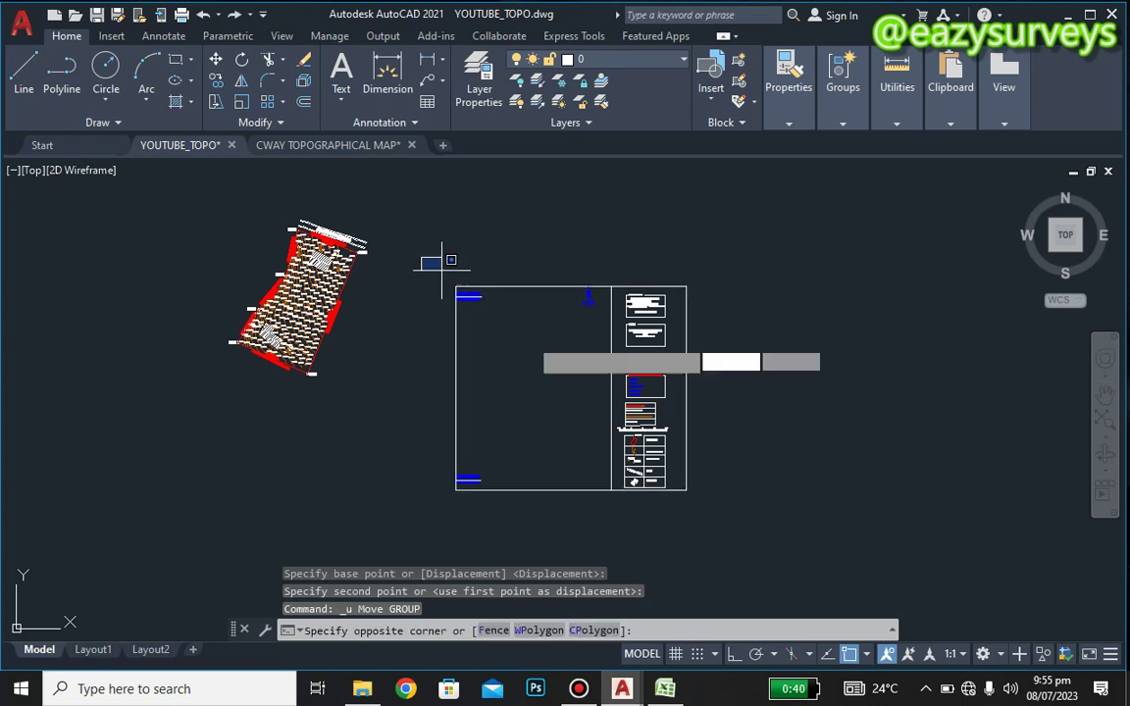
pyautogui.click(749, 520)
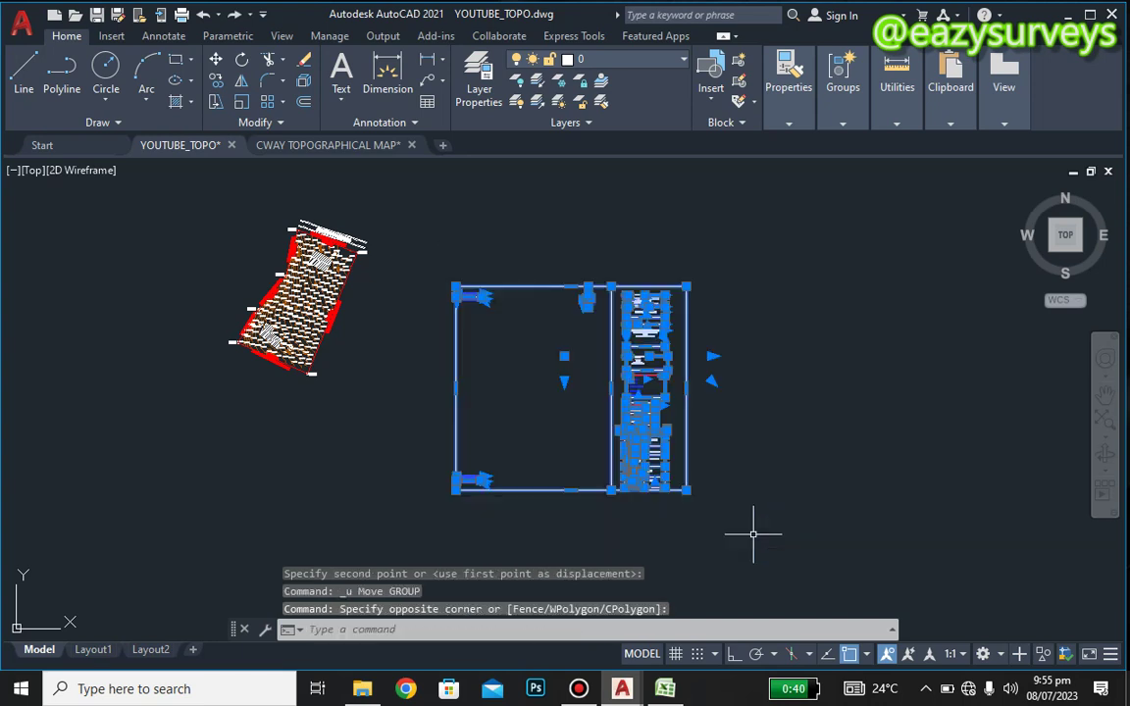
pyautogui.click(849, 653)
pyautogui.rightClick(769, 433)
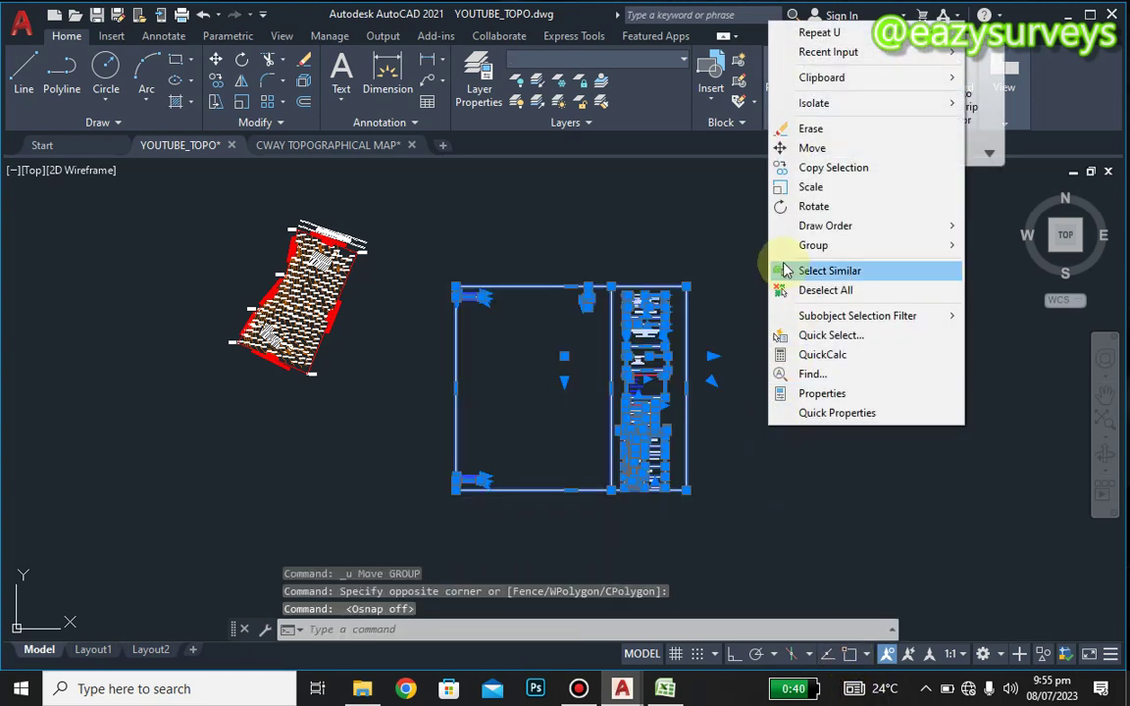
pyautogui.click(812, 148)
pyautogui.click(820, 341)
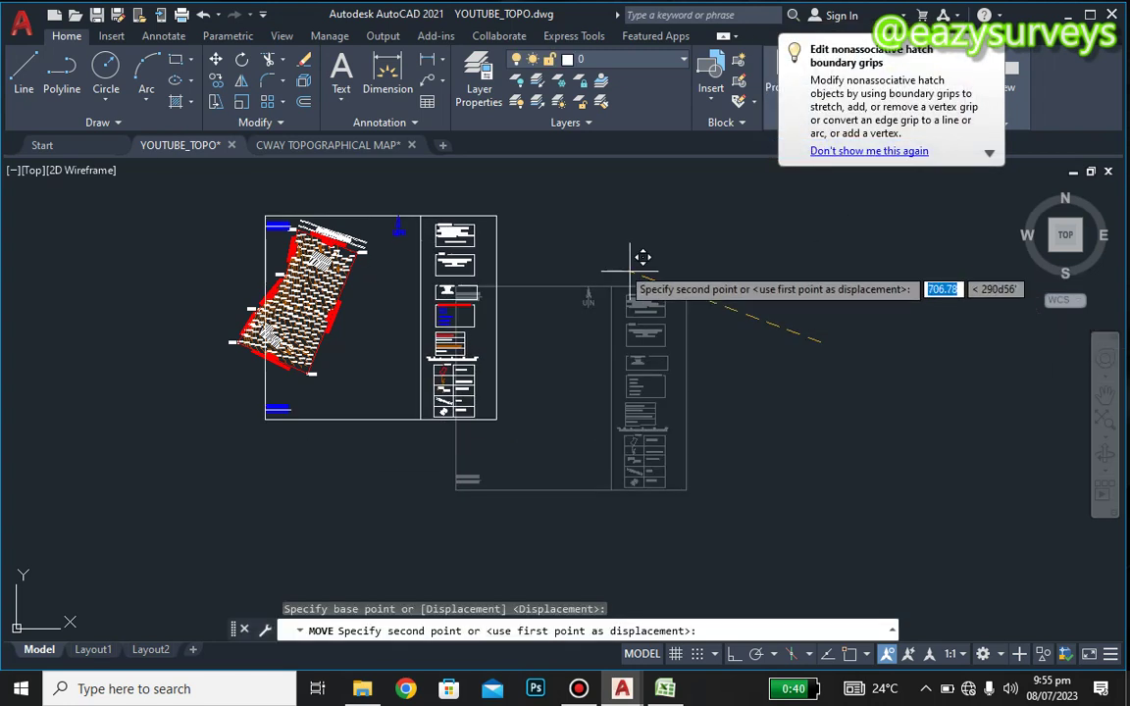
pyautogui.click(585, 242)
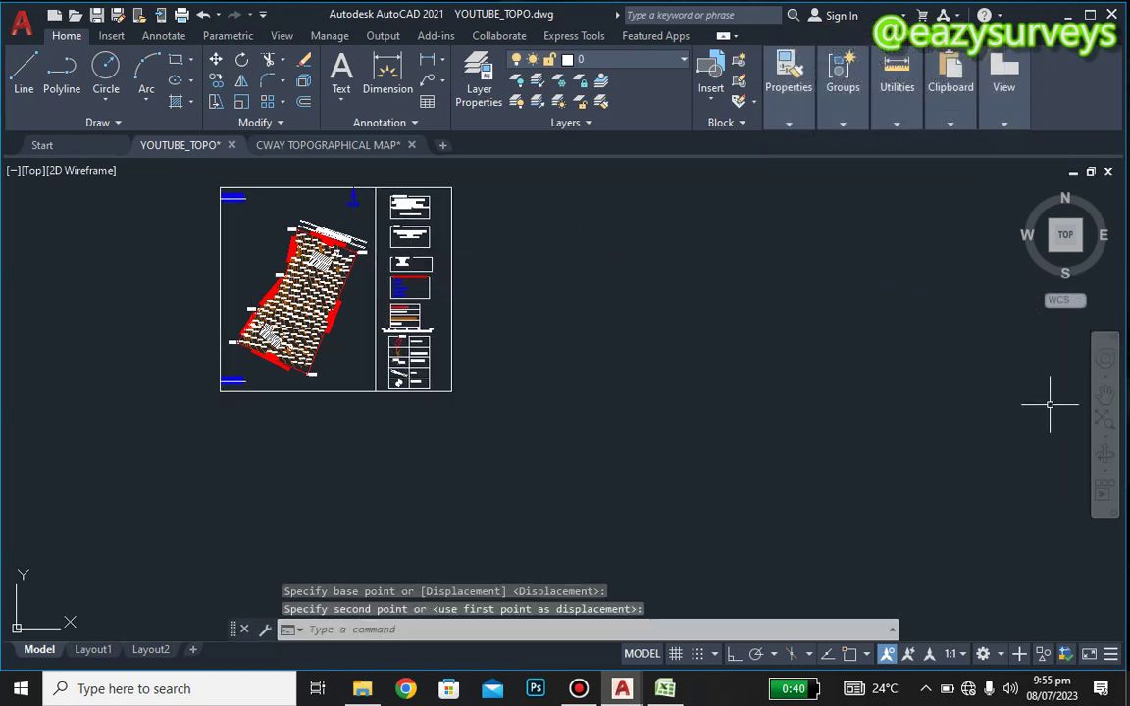
pyautogui.click(1105, 422)
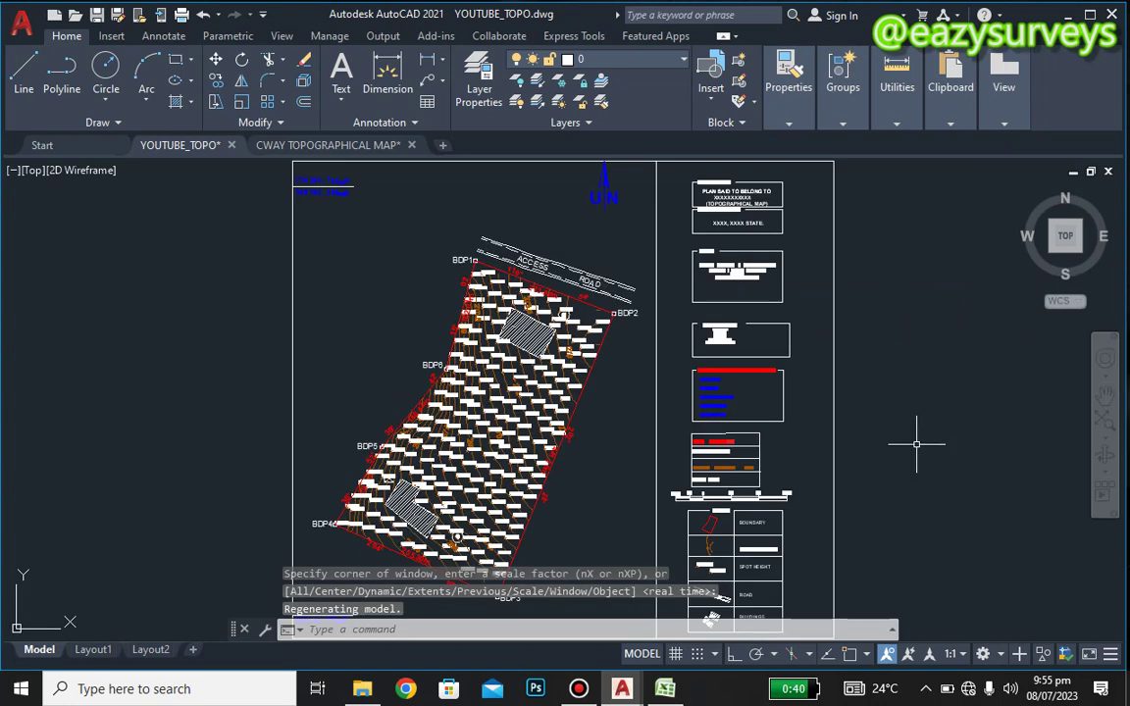
# Save the drawing and bring the title block's scale note into view.
pyautogui.hotkey('ctrl', 's')
pyautogui.moveTo(826, 529); pyautogui.dragTo(752, 410, button='middle')
pyautogui.scroll(6, 661, 384)
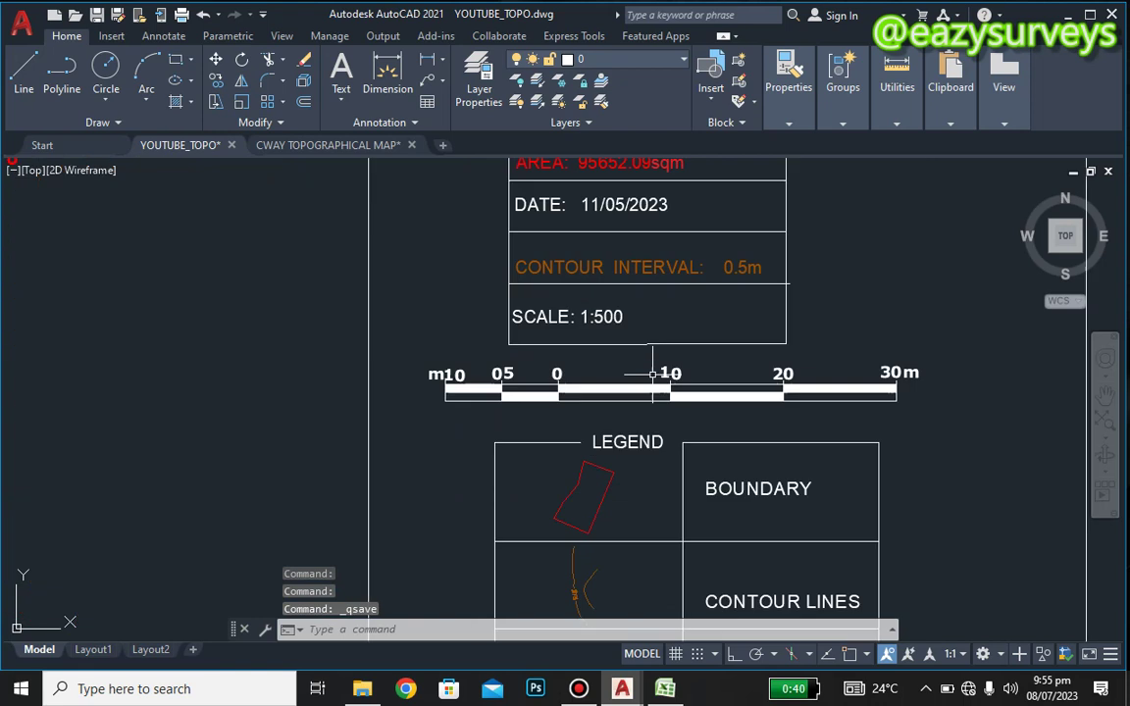
pyautogui.scroll(2, 665, 381)
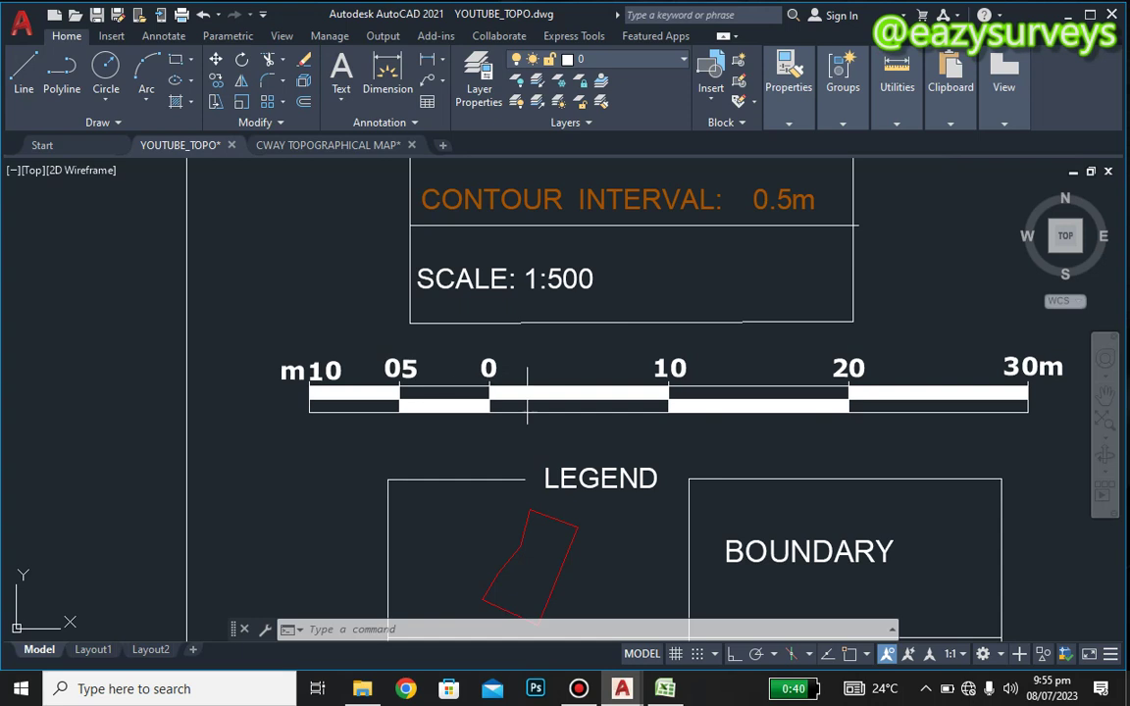
pyautogui.moveTo(549, 402); pyautogui.dragTo(502, 395, button='middle')
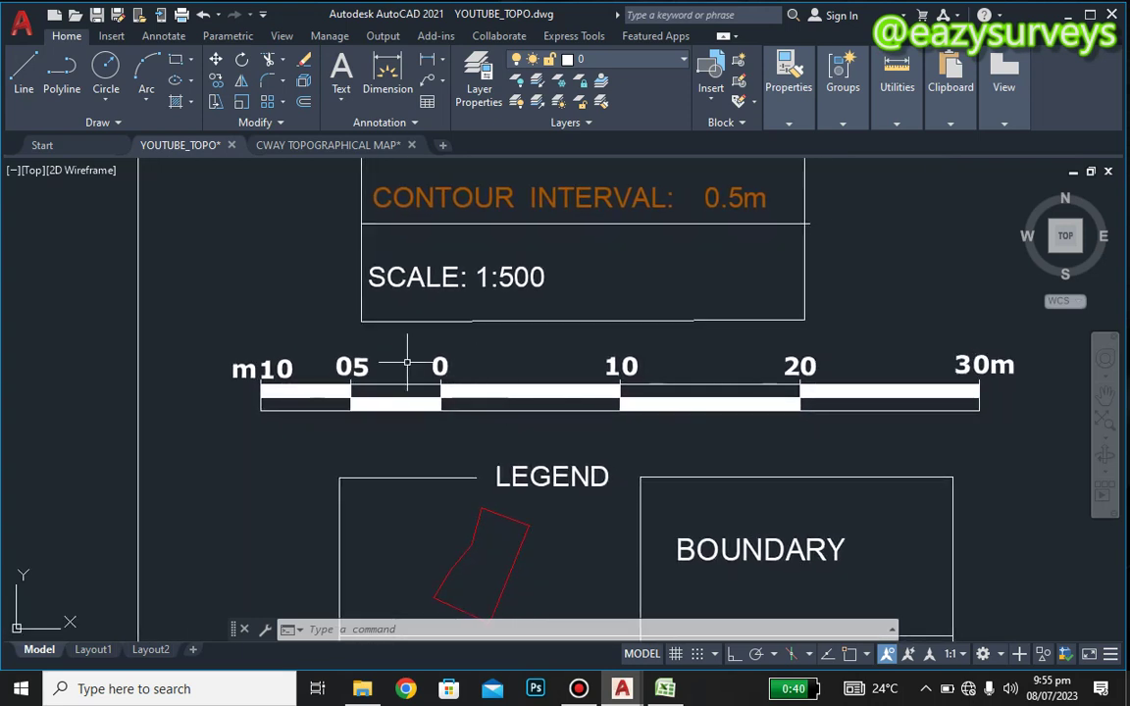
# Change the scale note from SCALE: 1:500 to SCALE: 1:2000.
pyautogui.click(512, 276)
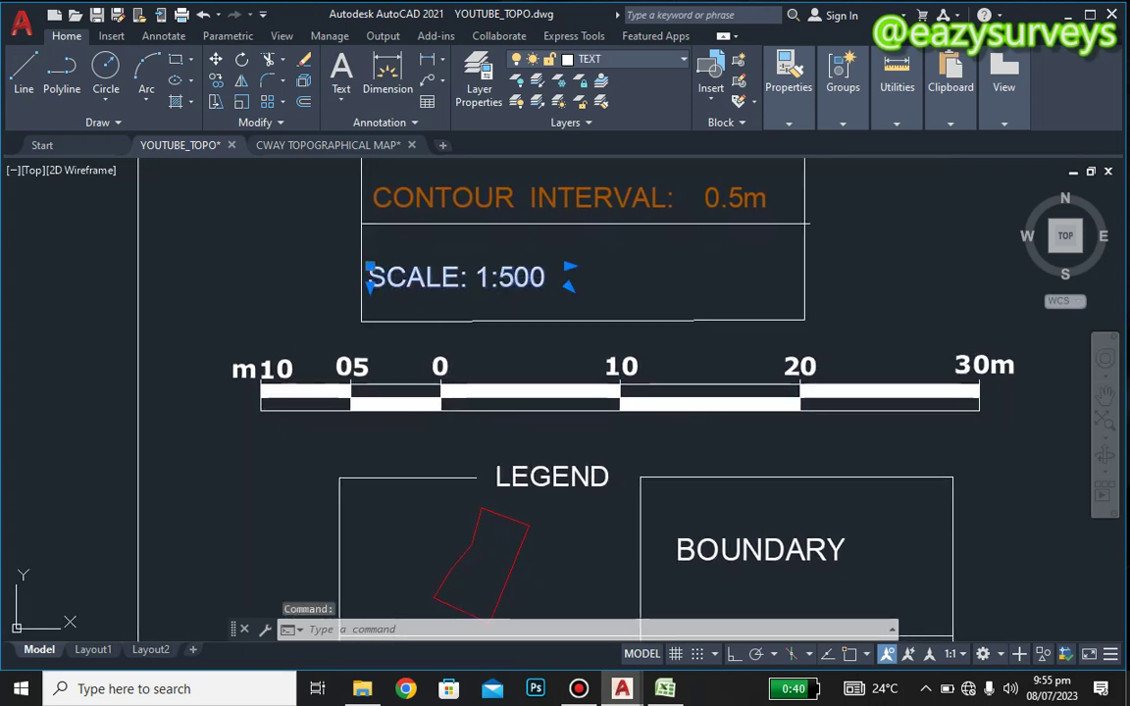
pyautogui.doubleClick(504, 275)
pyautogui.moveTo(500, 276); pyautogui.dragTo(541, 277)
pyautogui.write('2000')
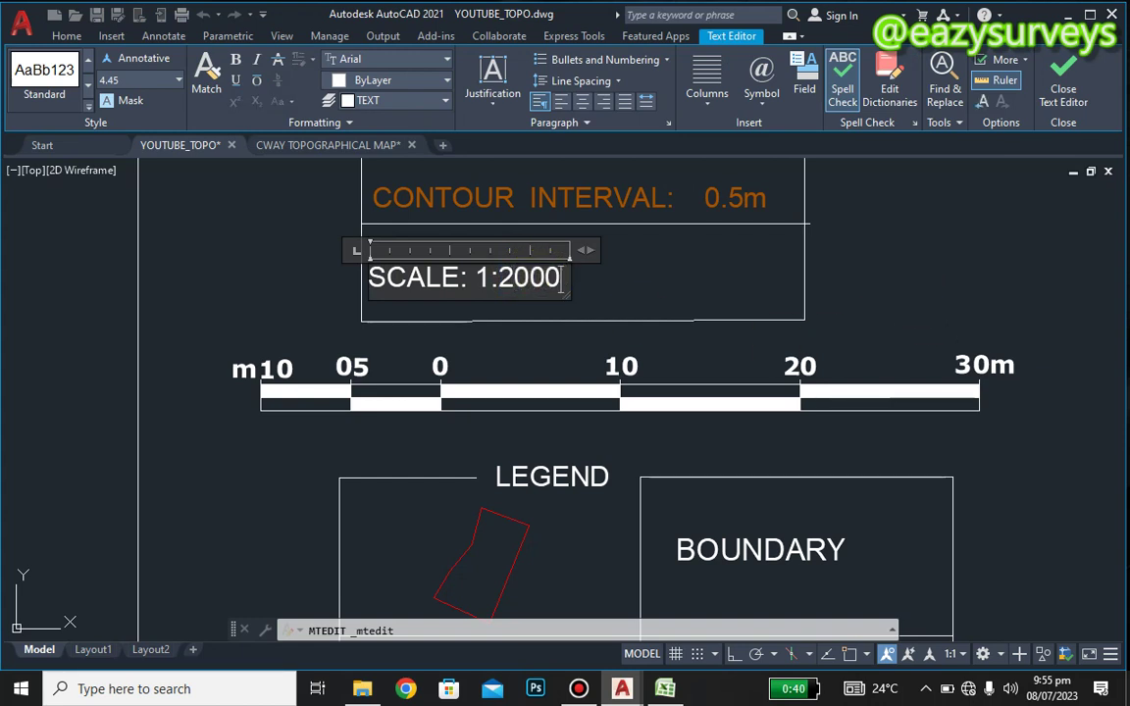
pyautogui.click(883, 284)
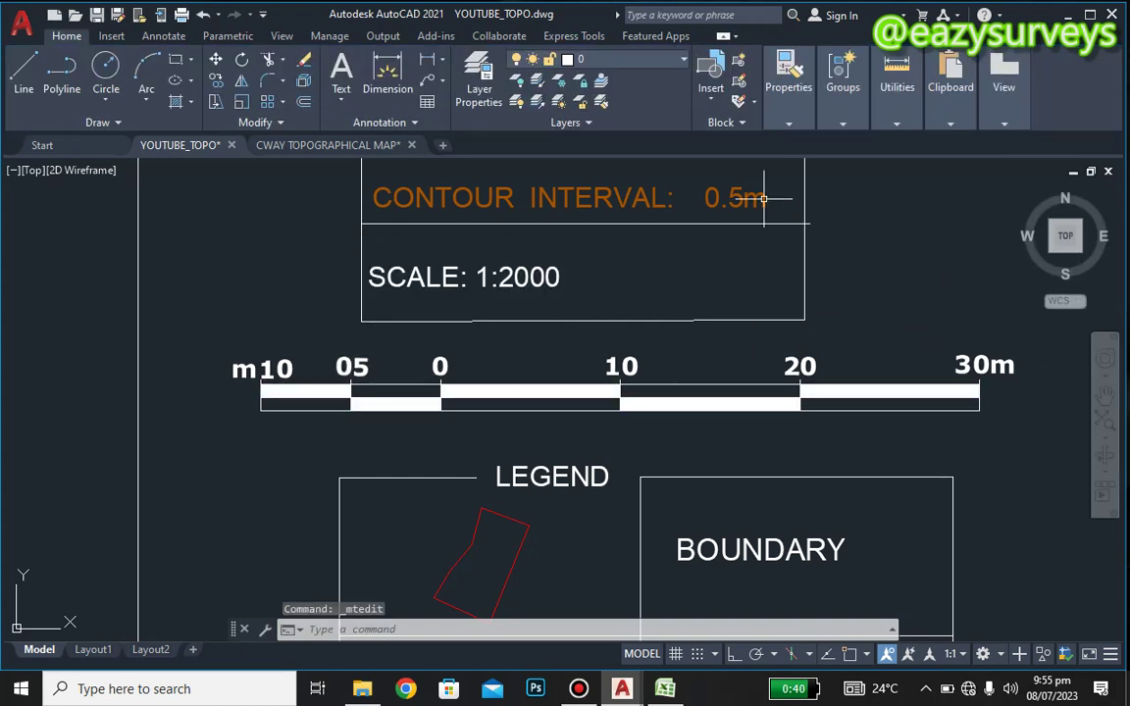
pyautogui.click(895, 110)
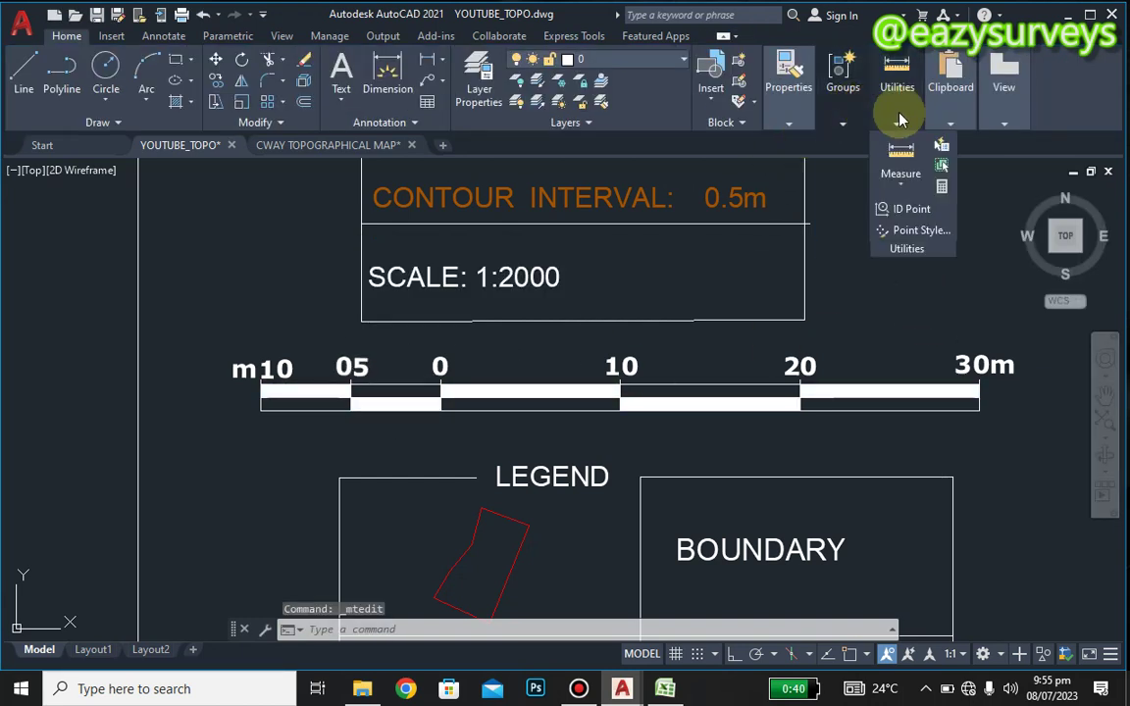
# Measure the distance from the 0 tick to the 05 tick, reading 20.
pyautogui.click(902, 185)
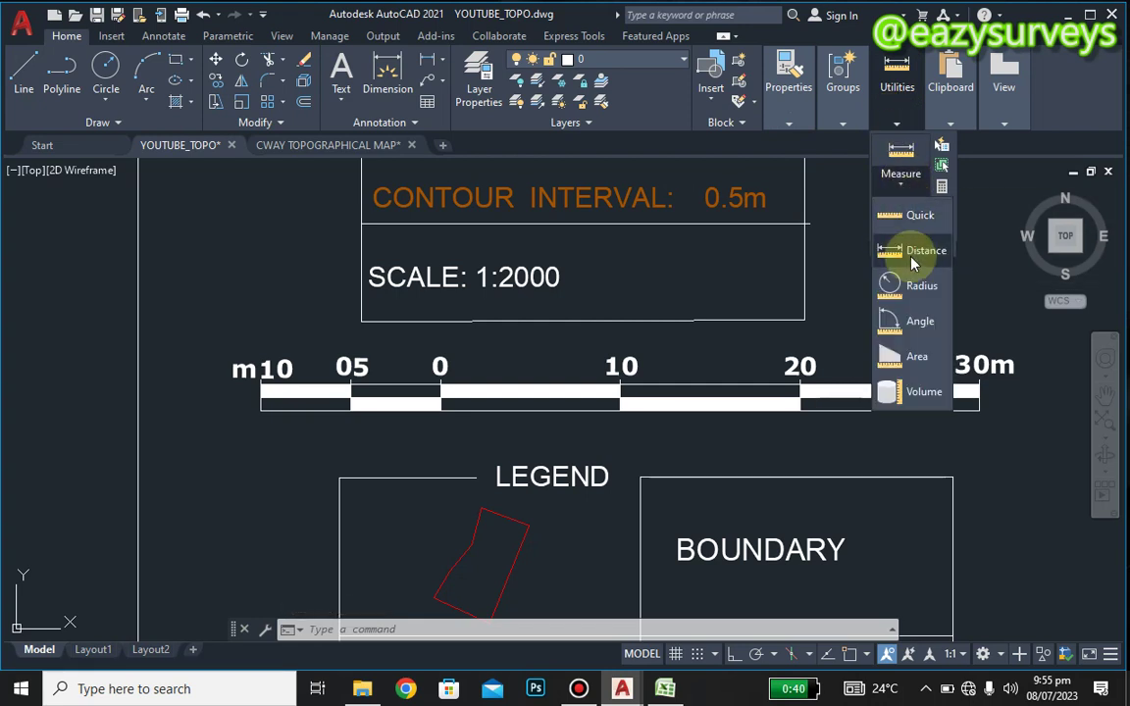
pyautogui.click(913, 255)
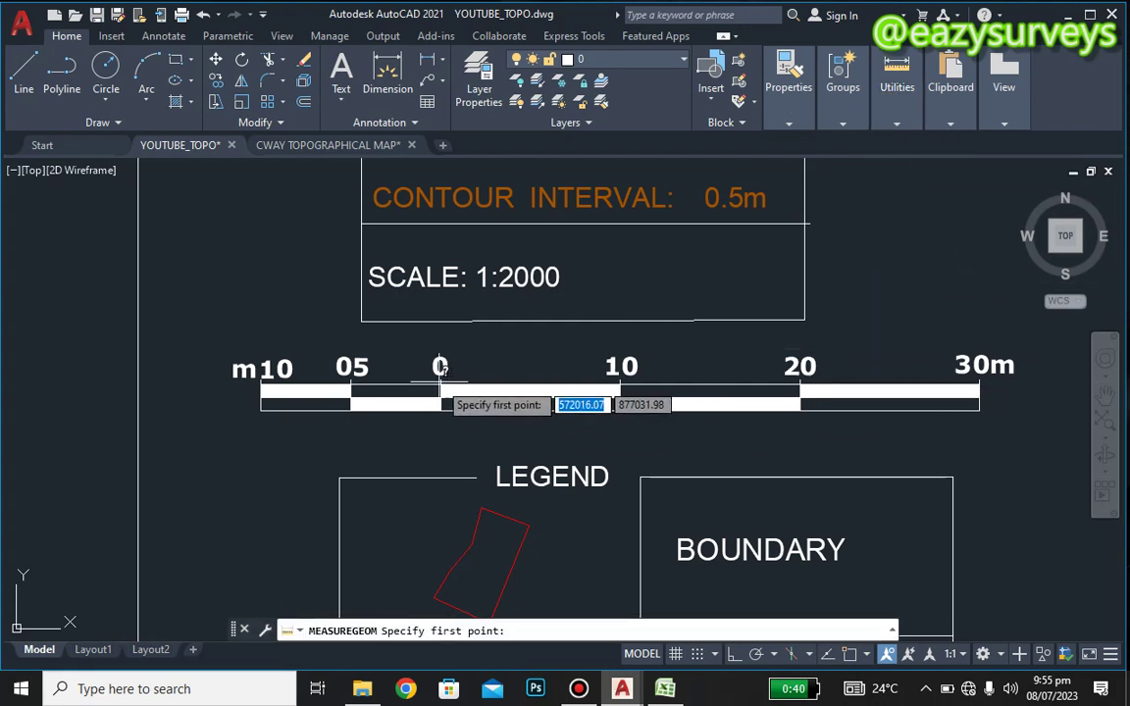
pyautogui.press('F3')
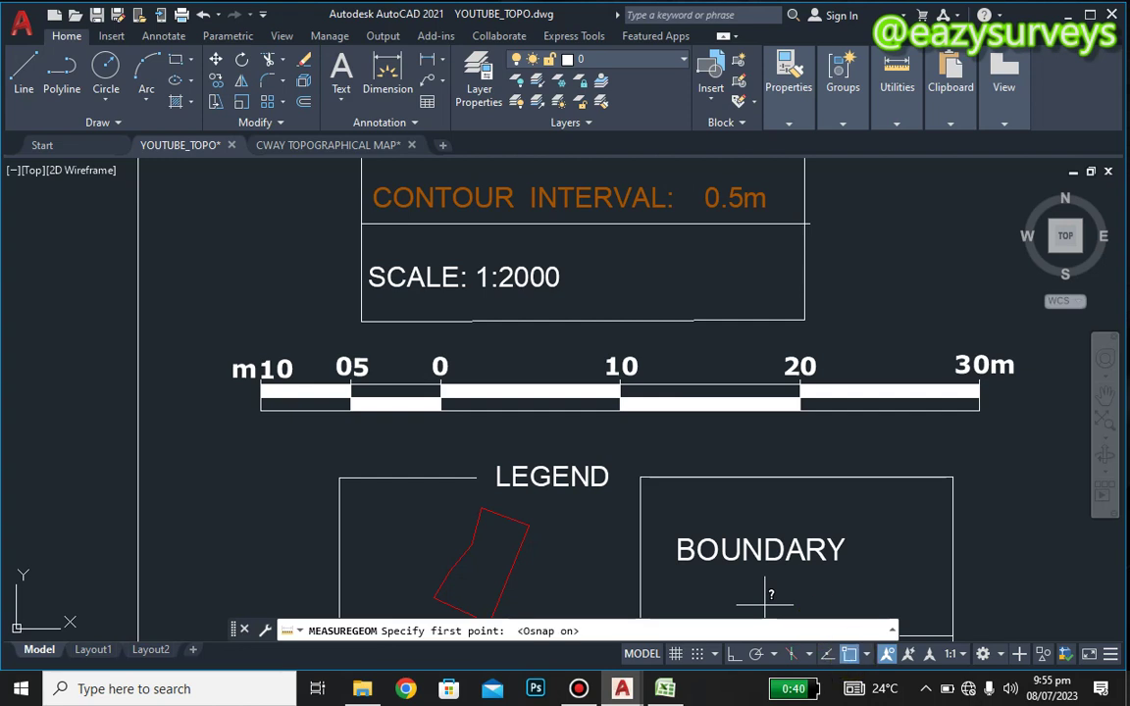
pyautogui.click(440, 371)
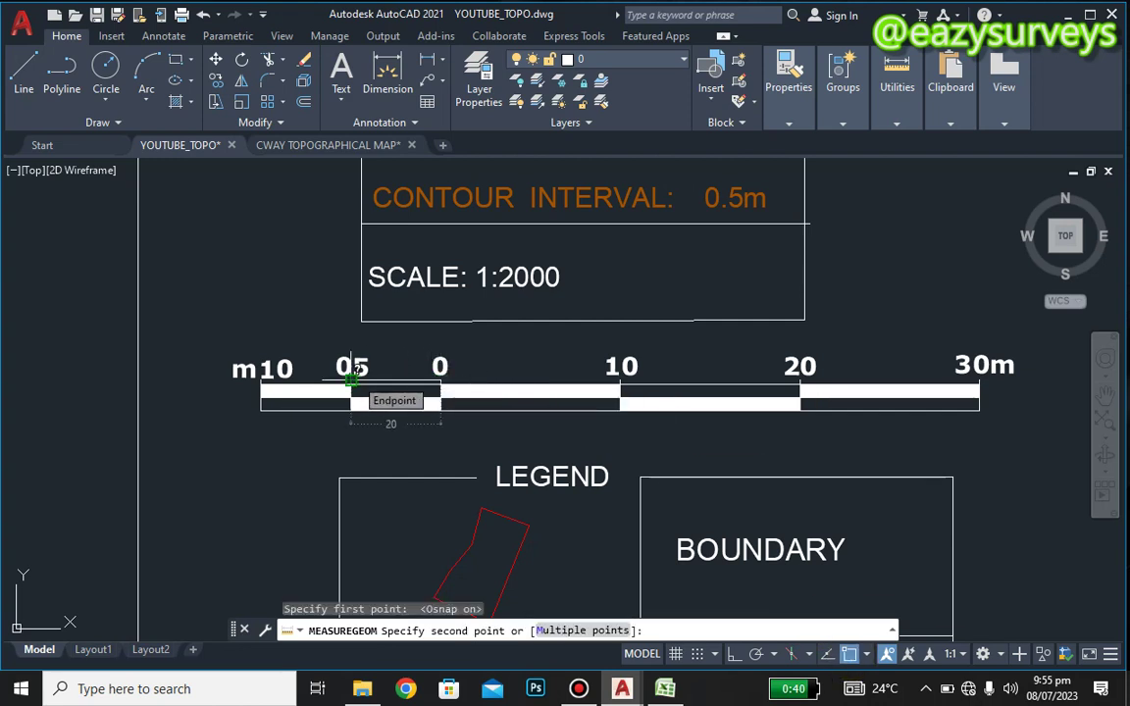
pyautogui.click(351, 380)
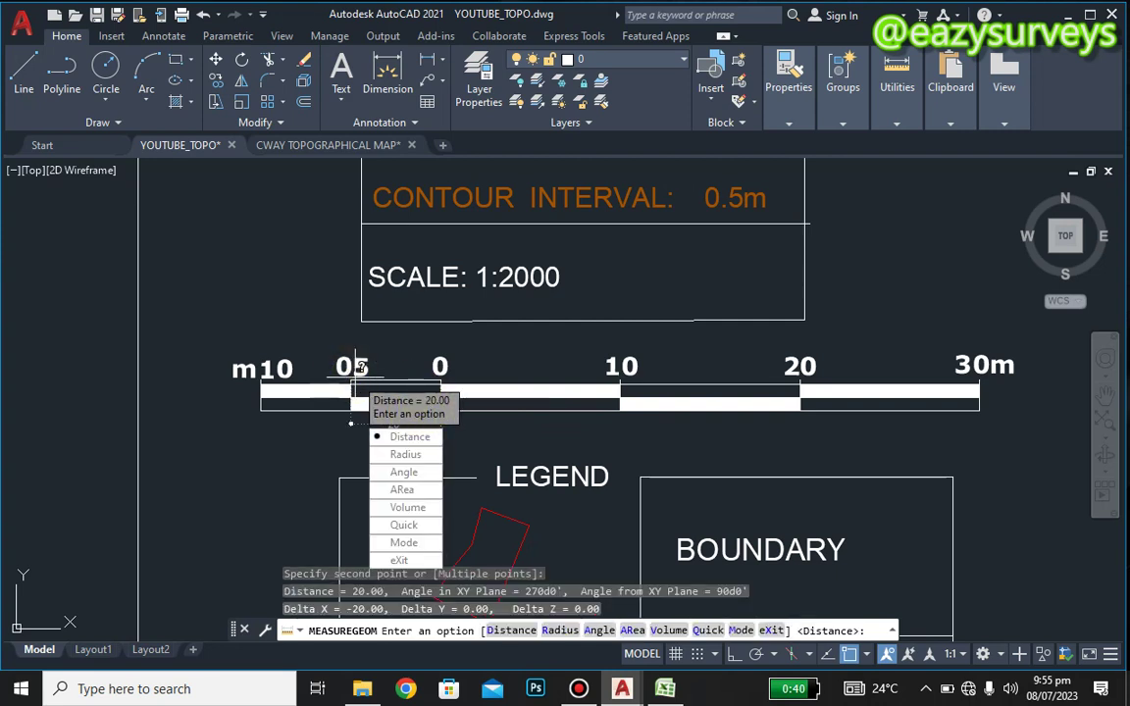
pyautogui.press('Escape')
# Relabel the scale bar's 05 tick as 20 and the m10 tick as m40.
pyautogui.doubleClick(353, 368)
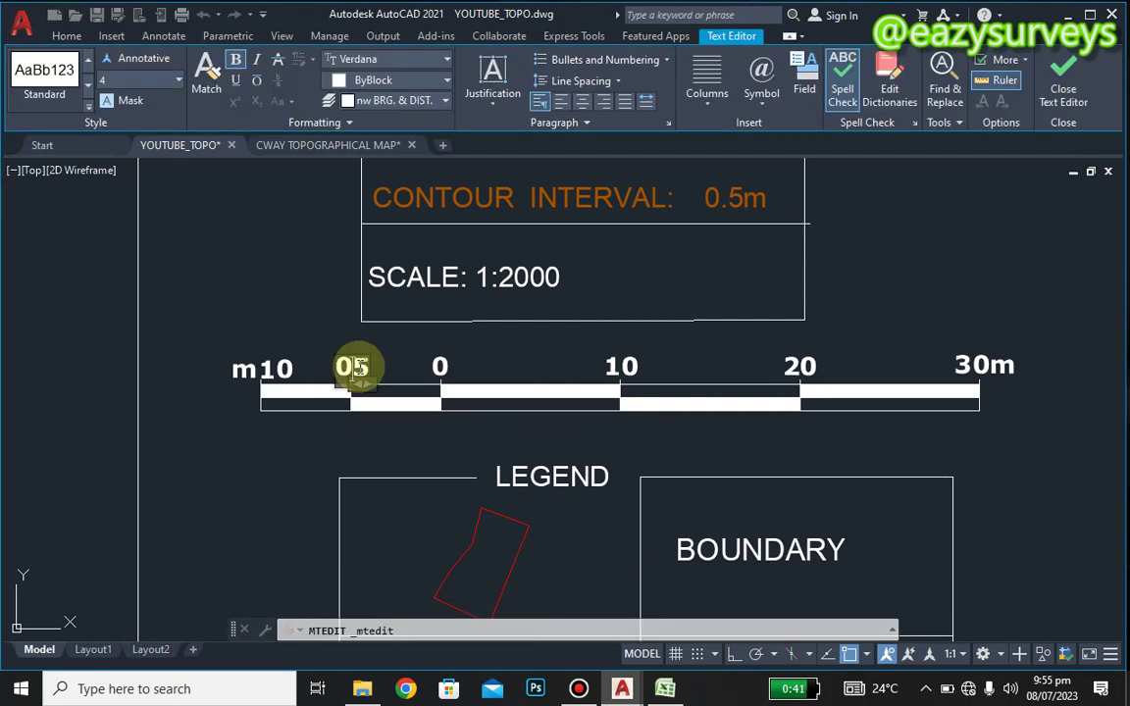
pyautogui.write('20')
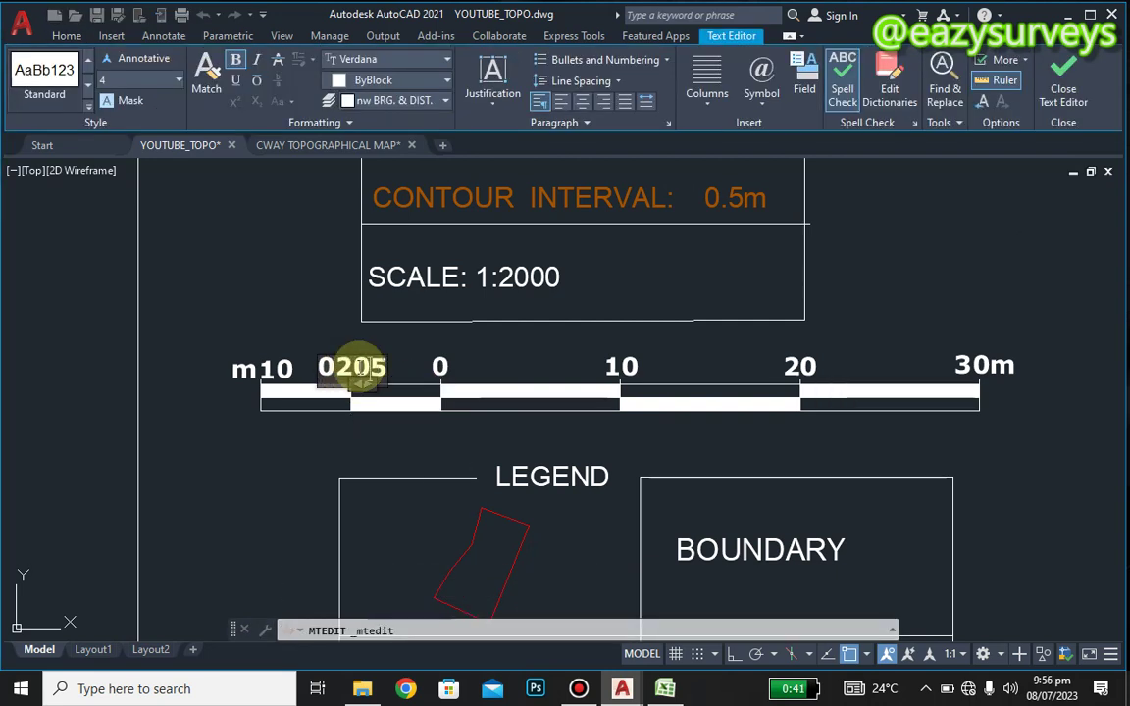
pyautogui.press('BackSpace')
pyautogui.press('BackSpace')
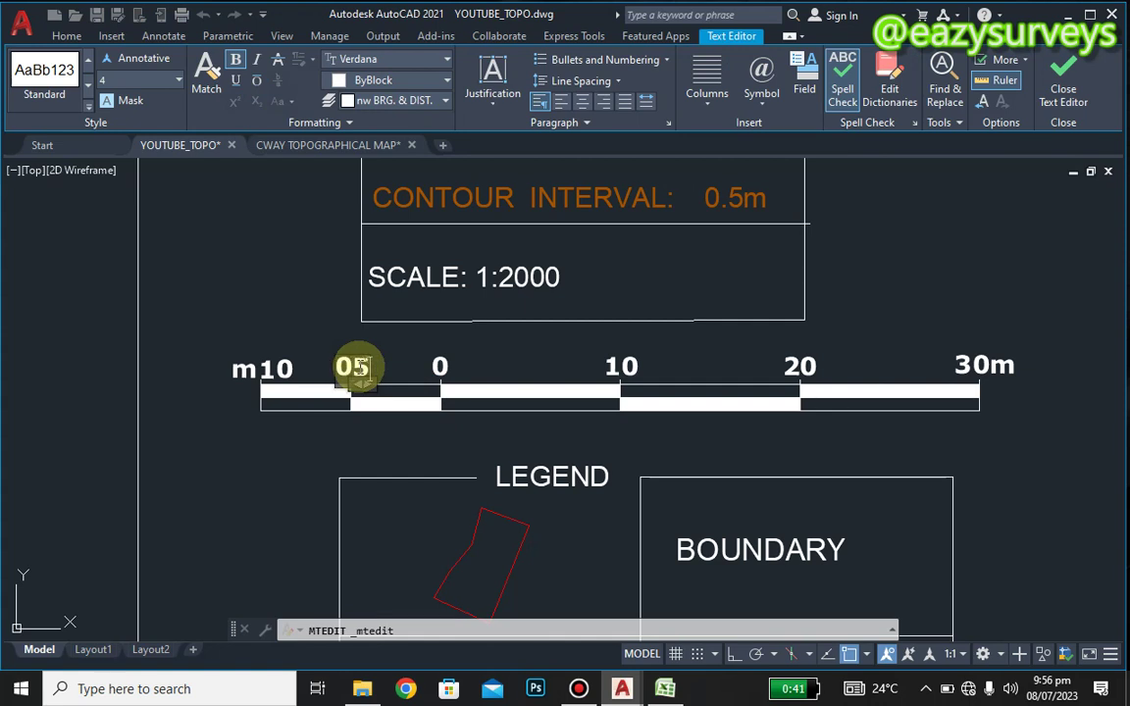
pyautogui.write('20')
pyautogui.click(323, 336)
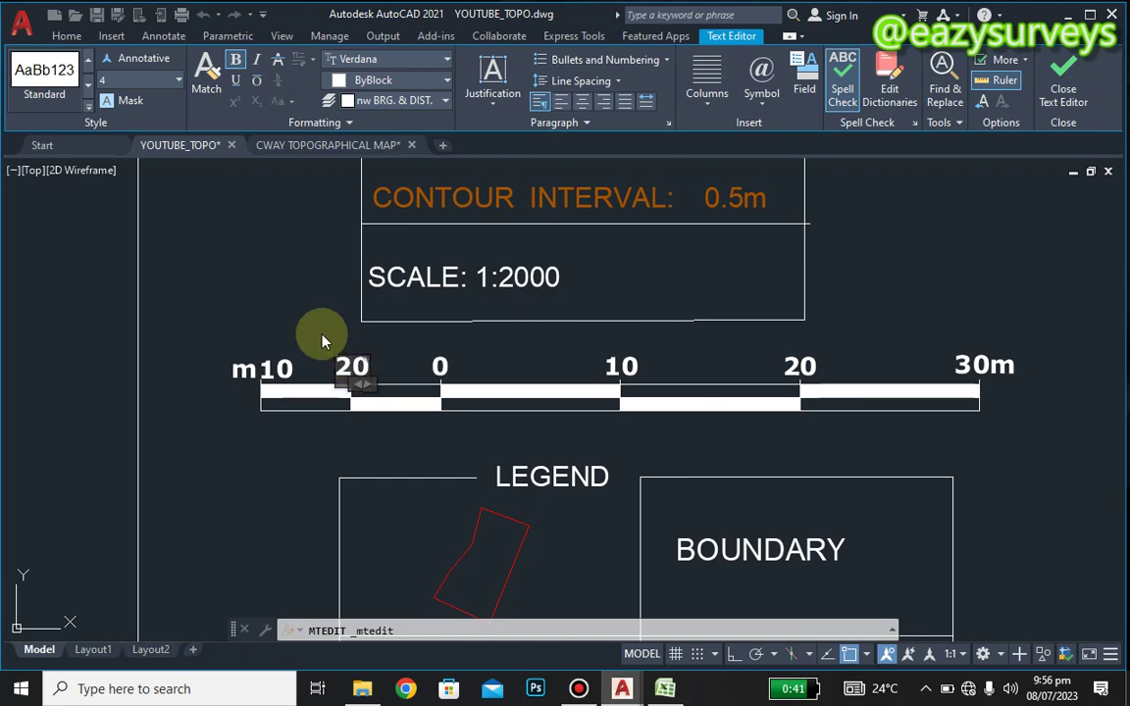
pyautogui.doubleClick(286, 371)
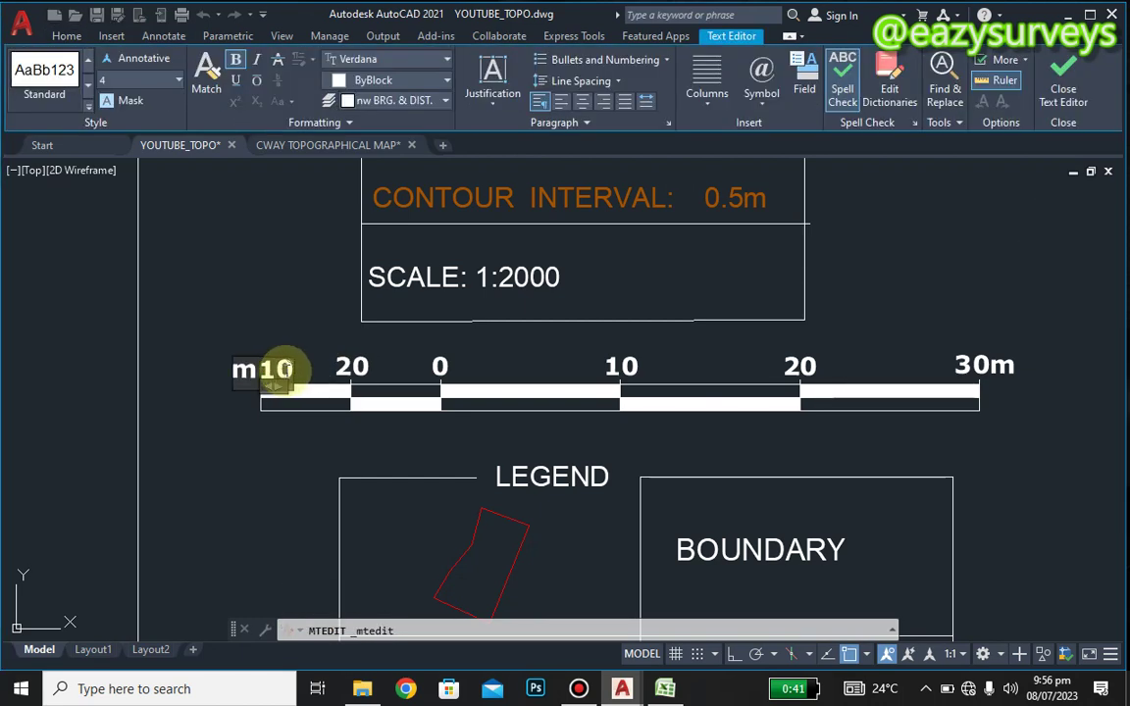
pyautogui.press('BackSpace')
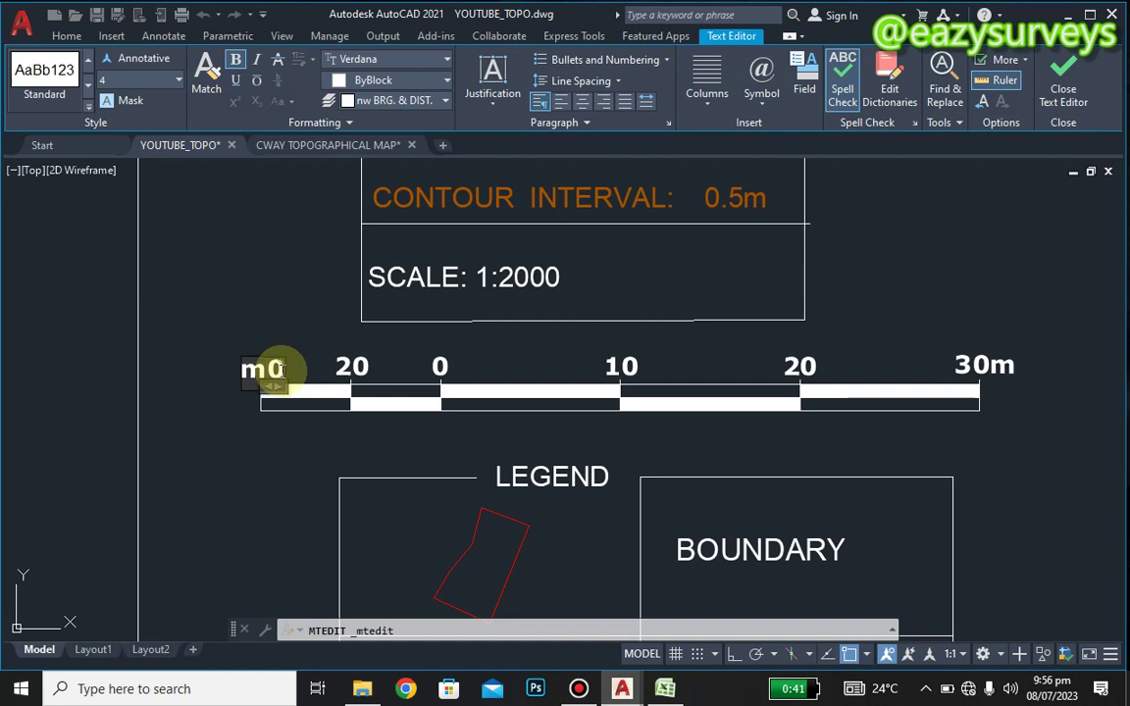
pyautogui.write('4')
pyautogui.click(282, 308)
# Measure the distance from the 0 tick to the bar's left end, reading 40.
pyautogui.click(900, 107)
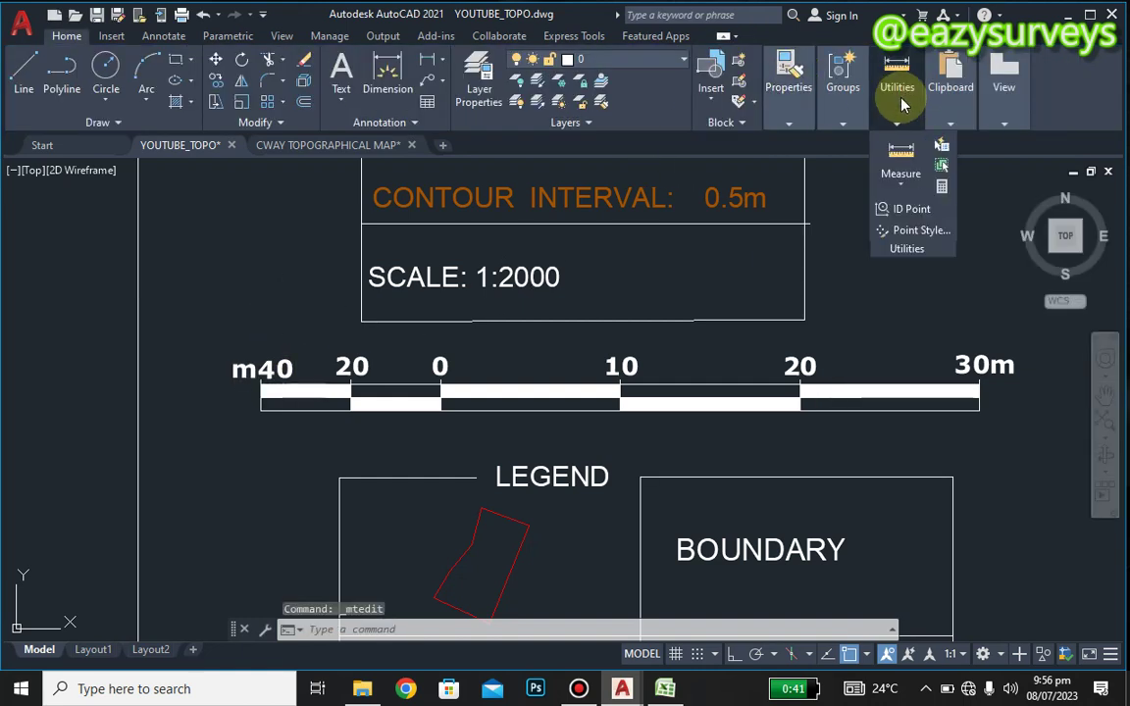
pyautogui.click(900, 183)
pyautogui.click(916, 251)
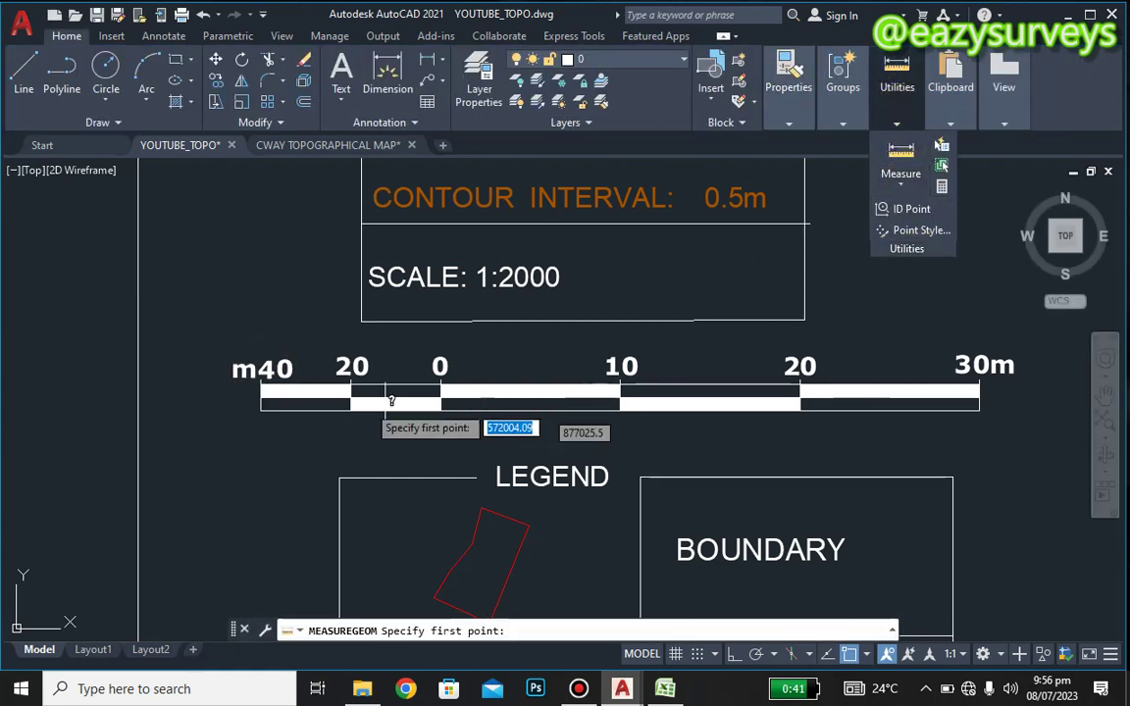
pyautogui.click(446, 370)
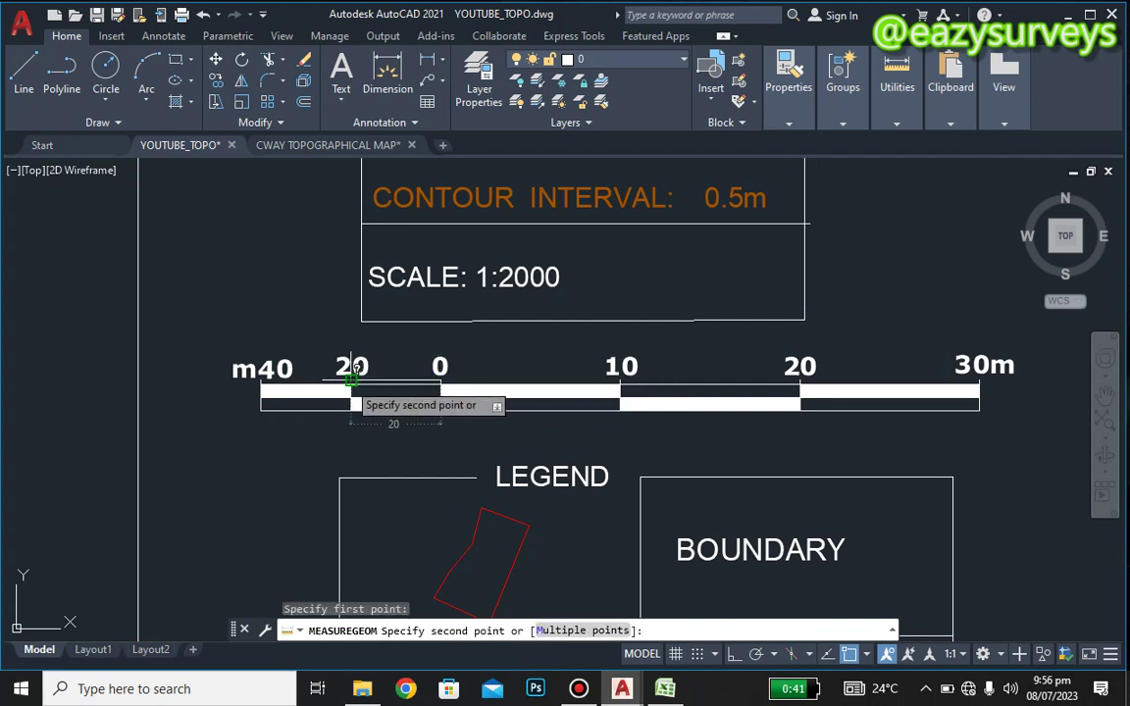
pyautogui.click(261, 384)
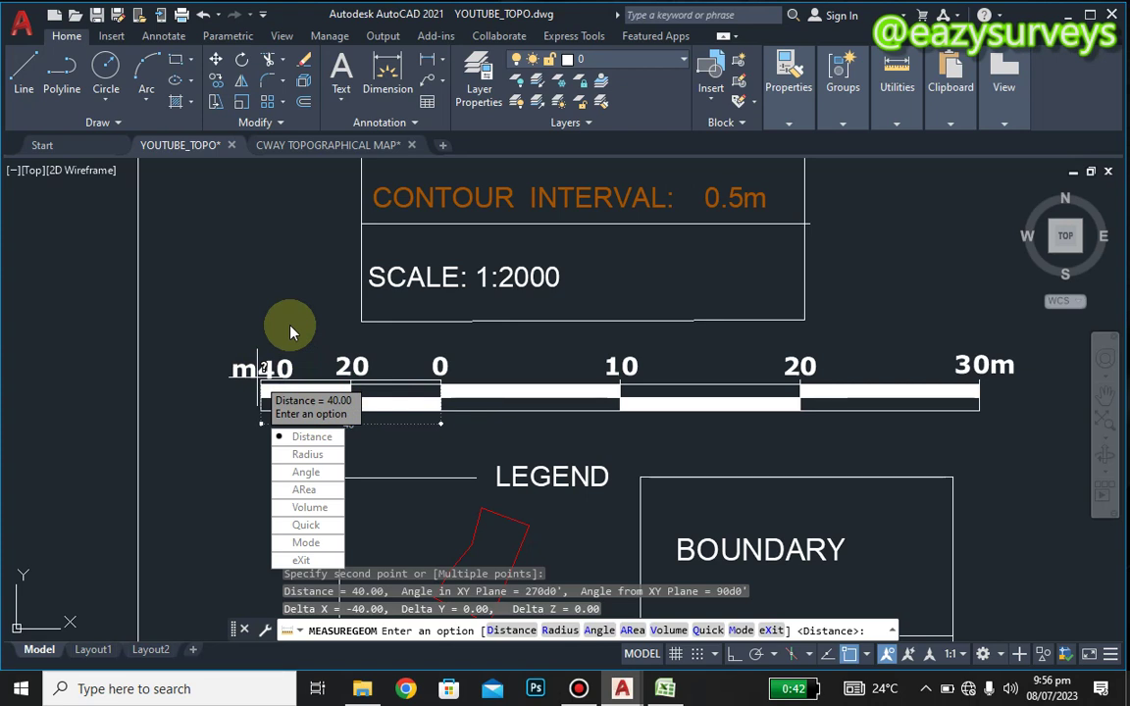
pyautogui.press('Escape')
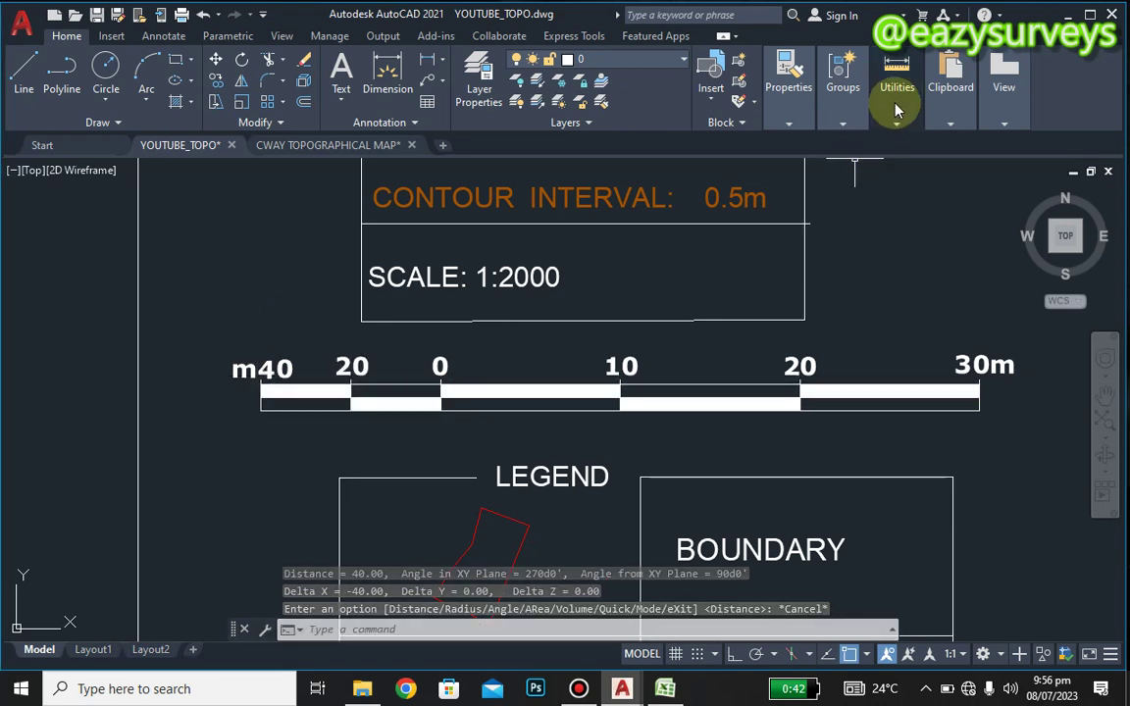
# Measure the distance from the 0 mark to the 10 mark on the scale bar.
pyautogui.moveTo(896, 122)
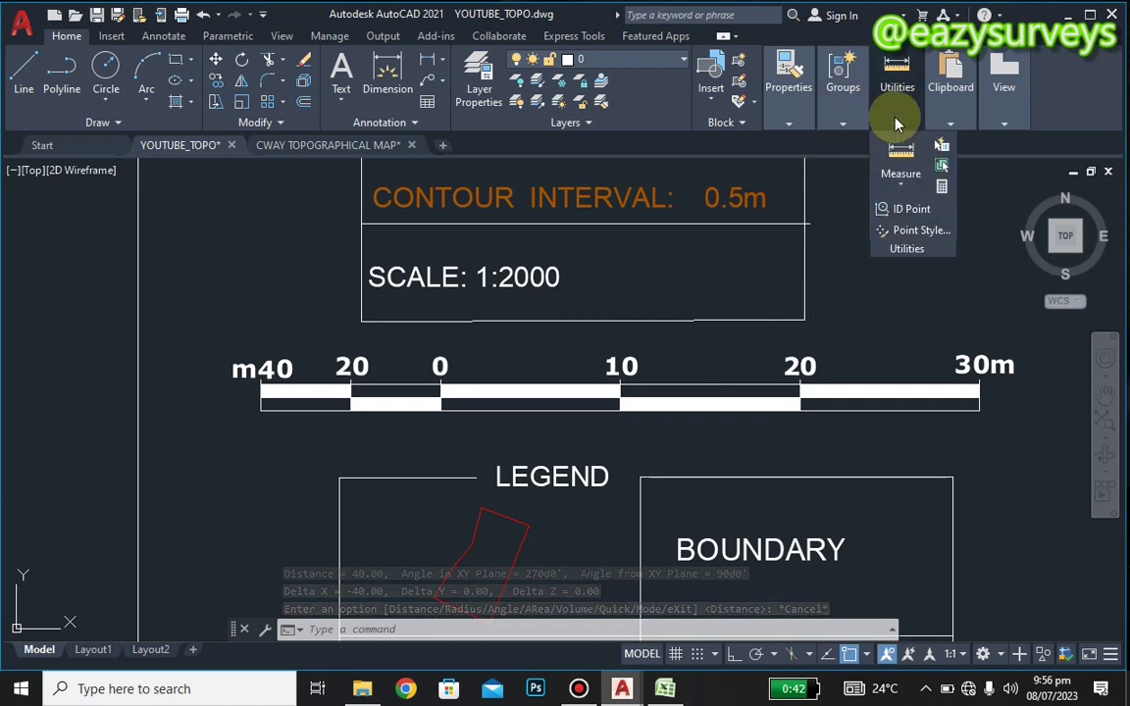
pyautogui.click(899, 174)
pyautogui.click(910, 253)
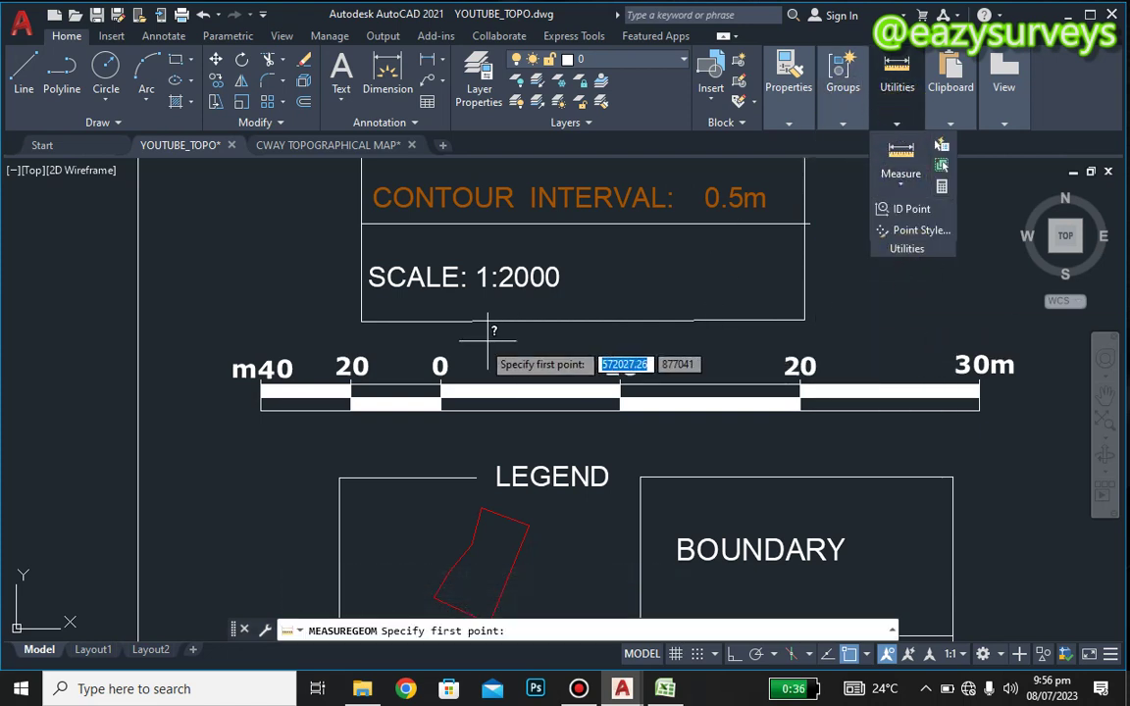
pyautogui.click(440, 380)
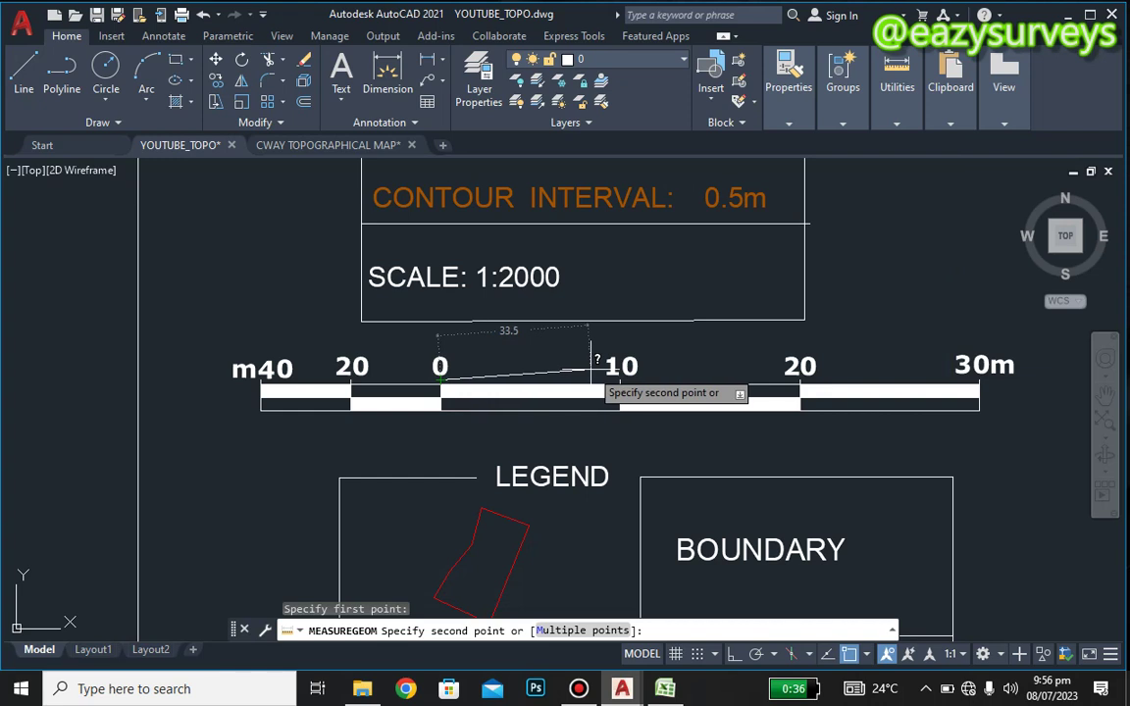
pyautogui.click(620, 380)
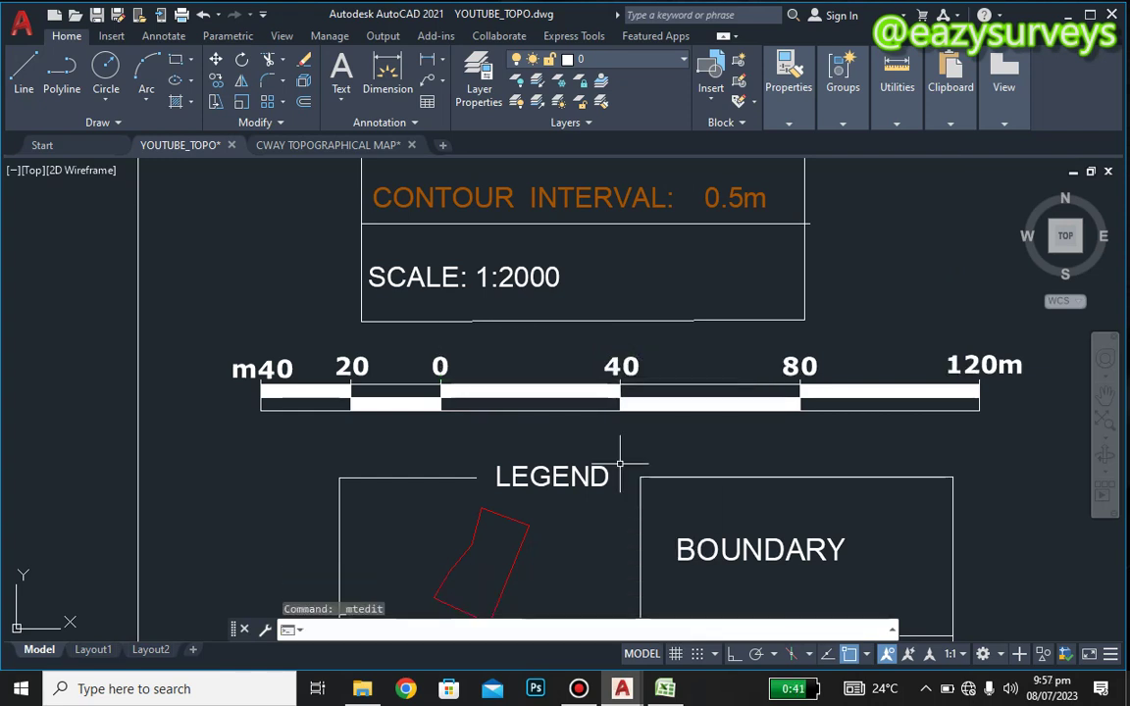
pyautogui.click(895, 123)
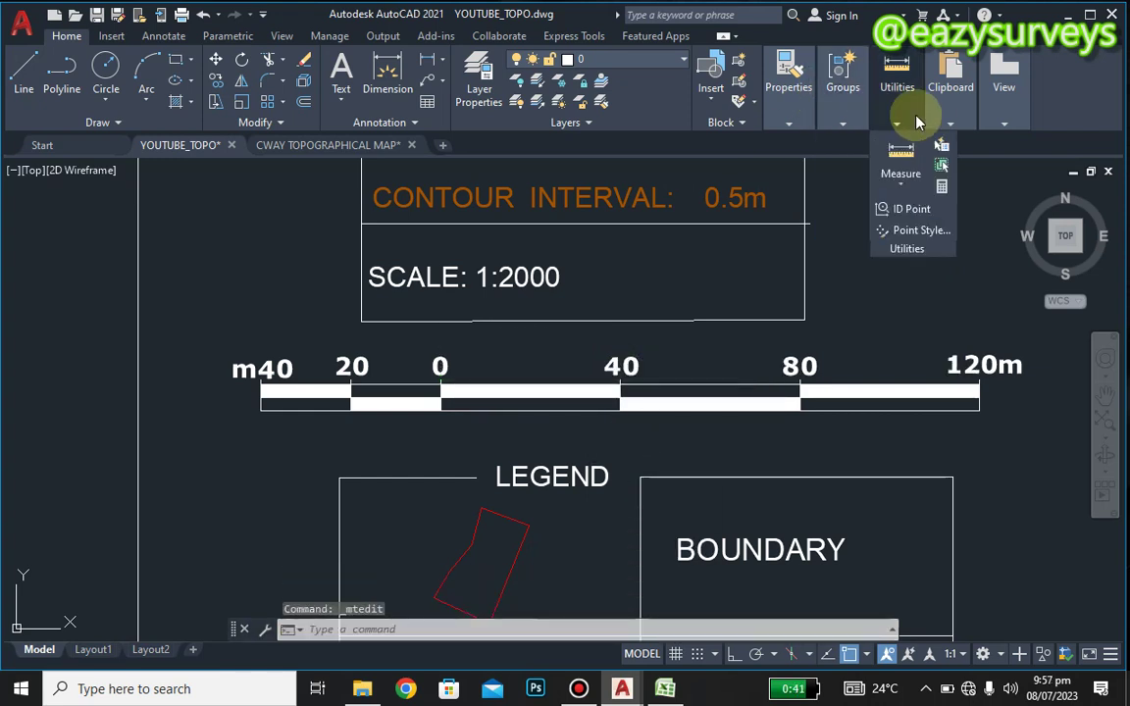
# Confirm the 0–40 division measures 40.00 units, then zoom out and save YOUTUBE_TOPO.dwg.
pyautogui.click(900, 182)
pyautogui.click(917, 251)
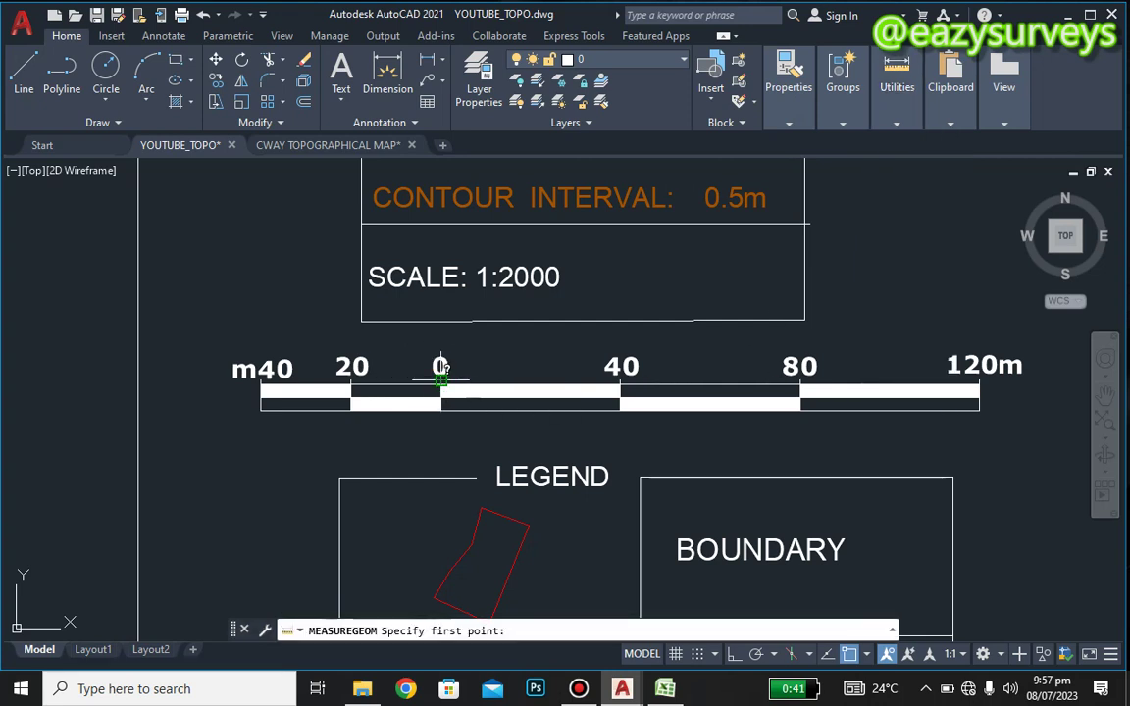
pyautogui.click(441, 381)
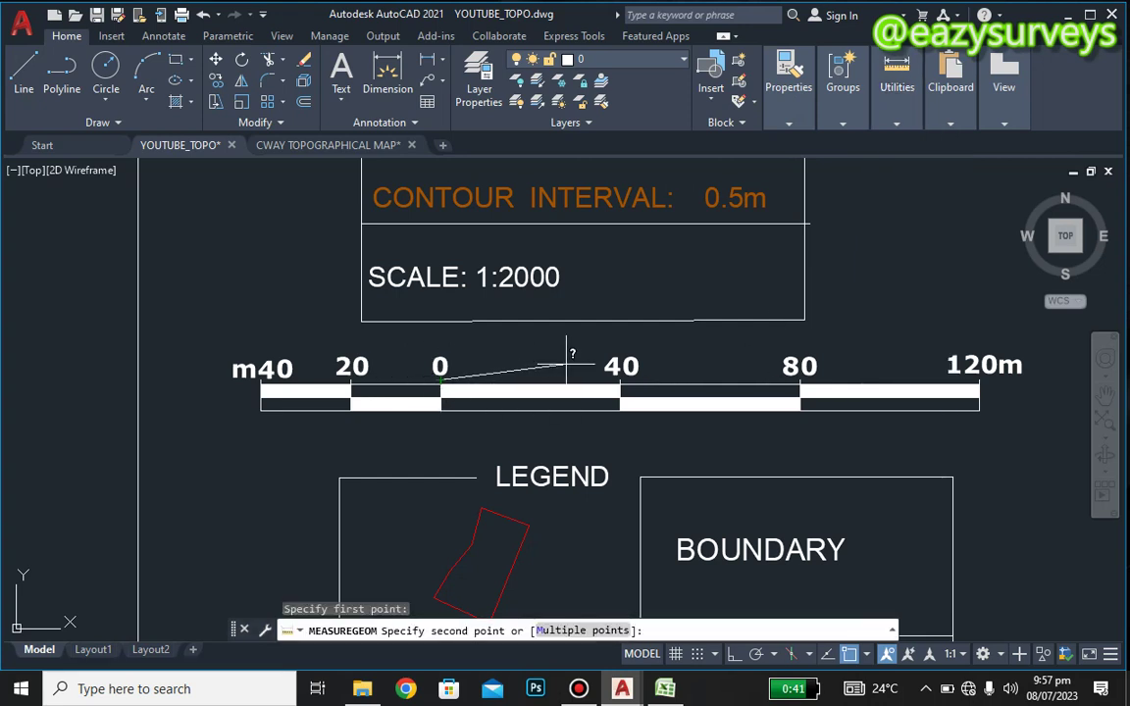
pyautogui.click(619, 380)
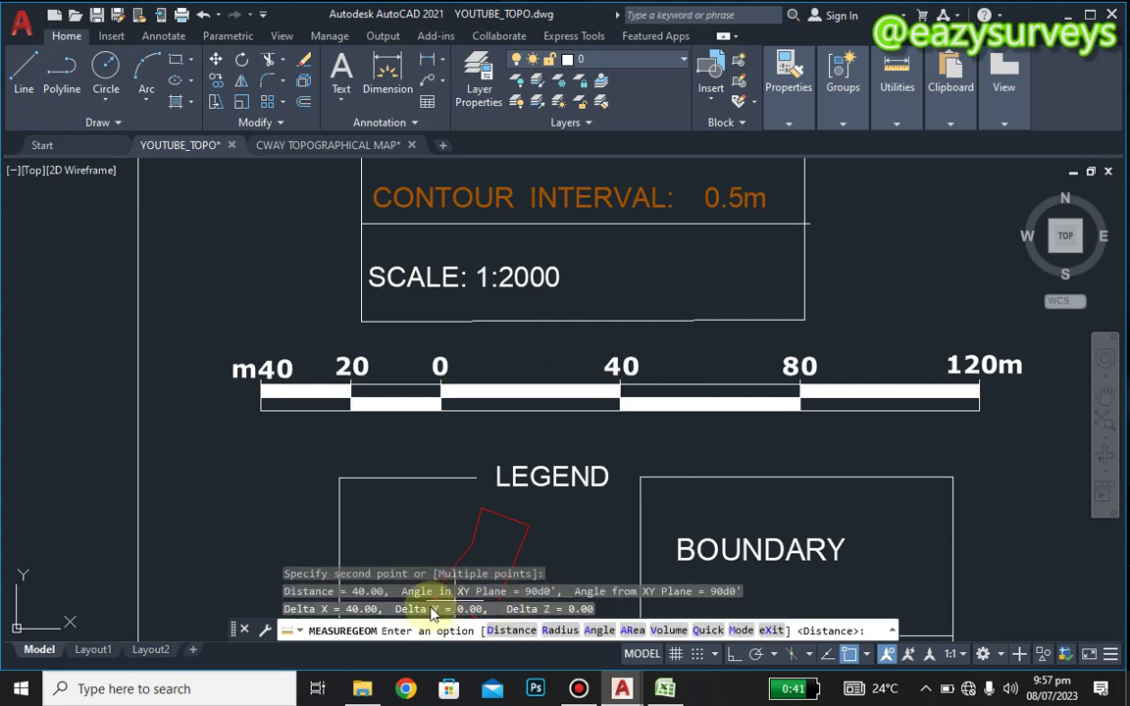
pyautogui.press('Escape')
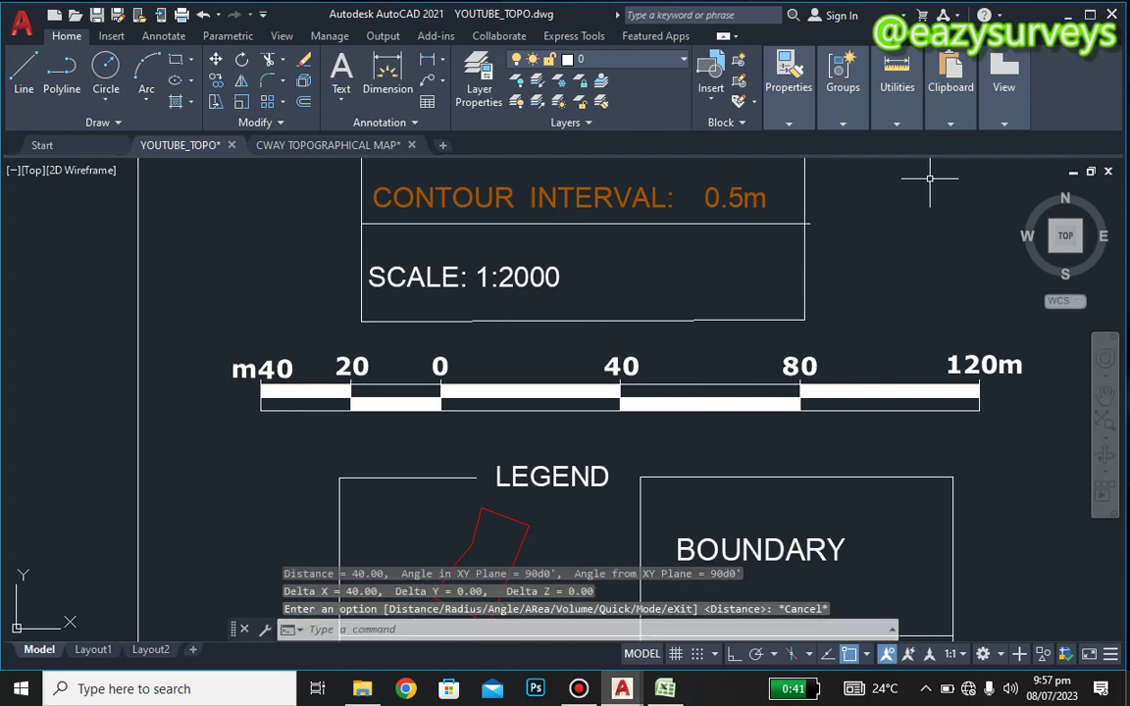
pyautogui.scroll(-4, 802, 392)
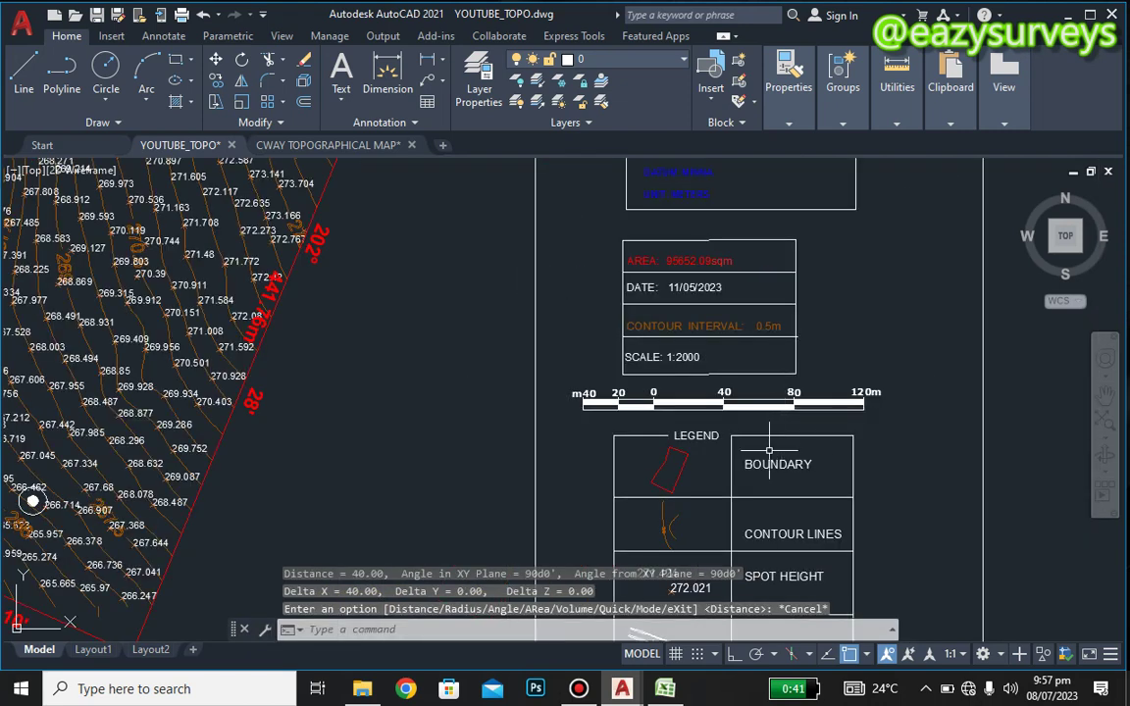
pyautogui.hotkey('ctrl', 's')
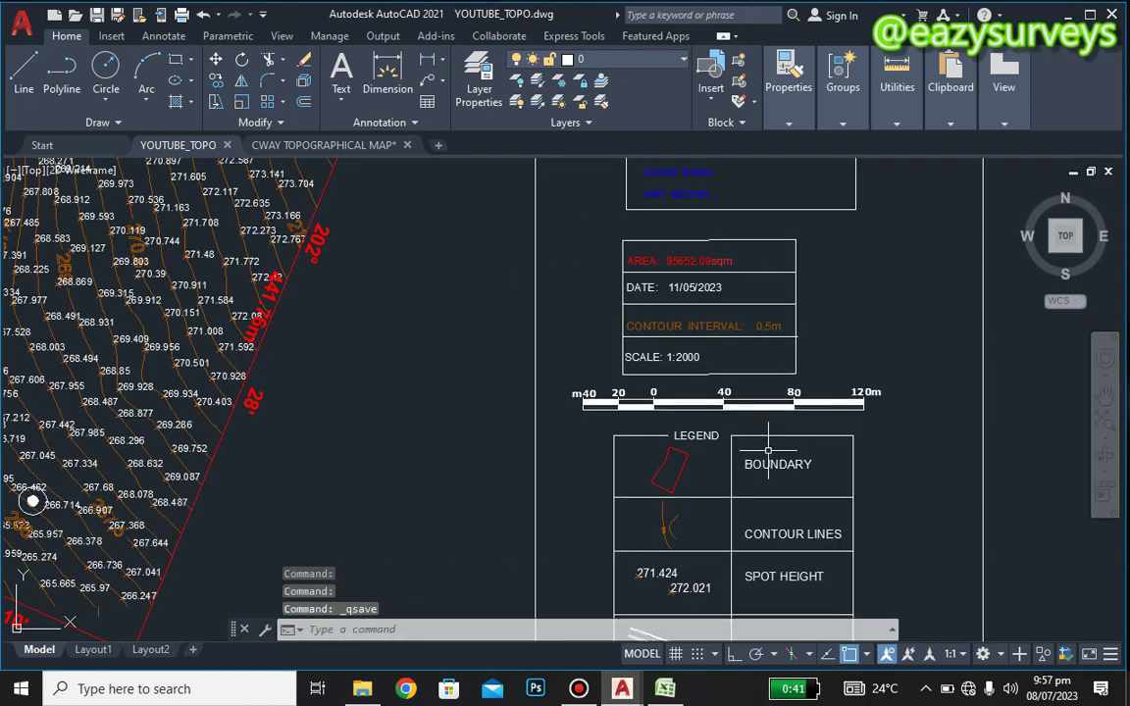